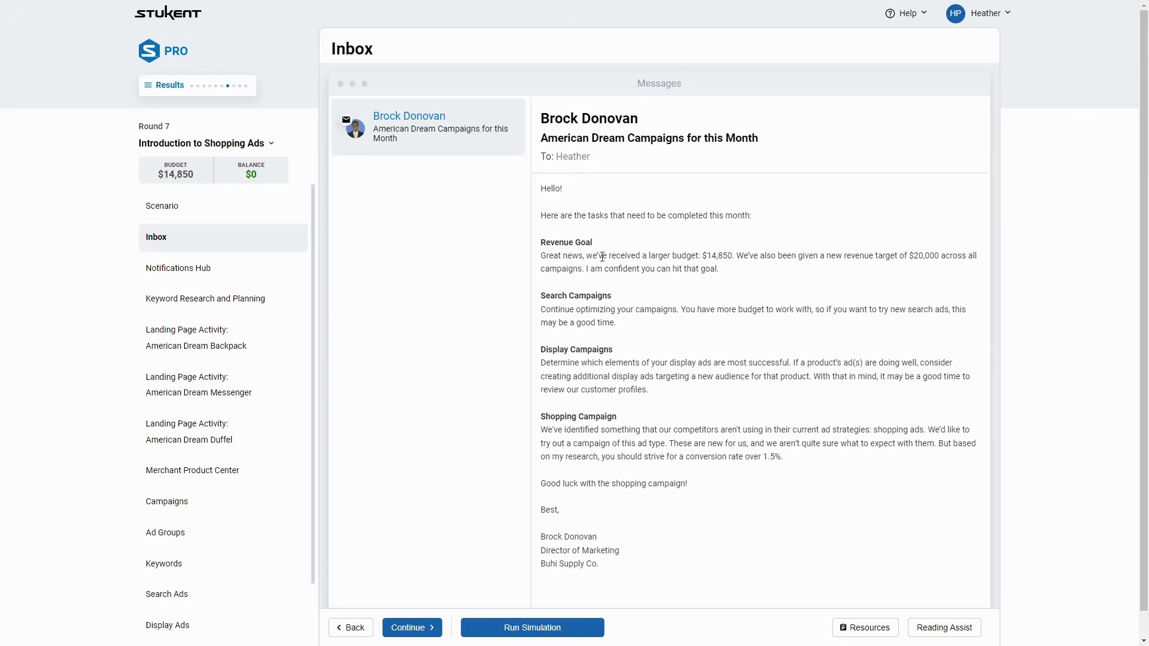
# Step: Review the Shopping Campaign instructions in the inbox message about this month's American Dream campaigns
pyautogui.click(228, 146)
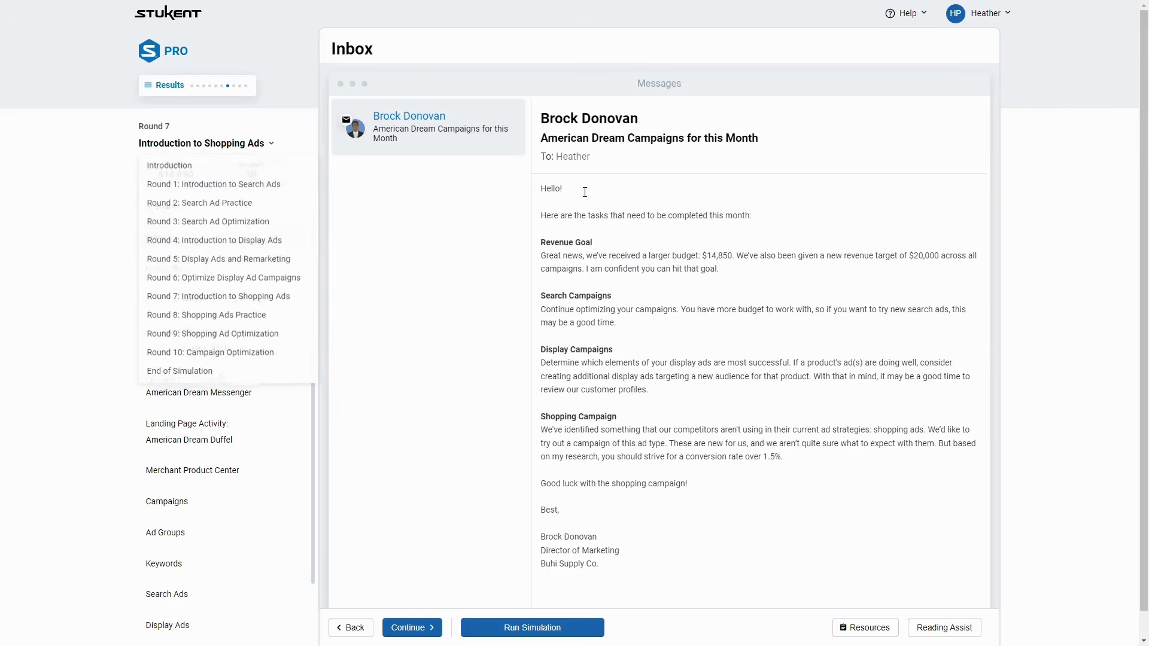
pyautogui.click(548, 192)
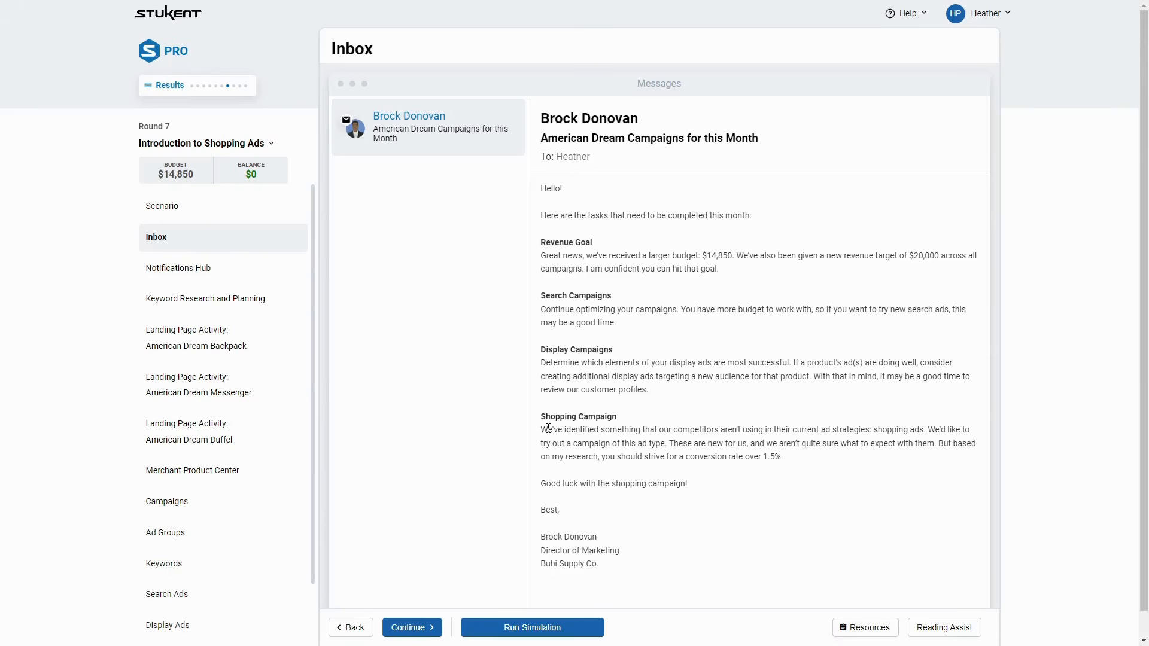
pyautogui.moveTo(545, 418); pyautogui.dragTo(790, 467)
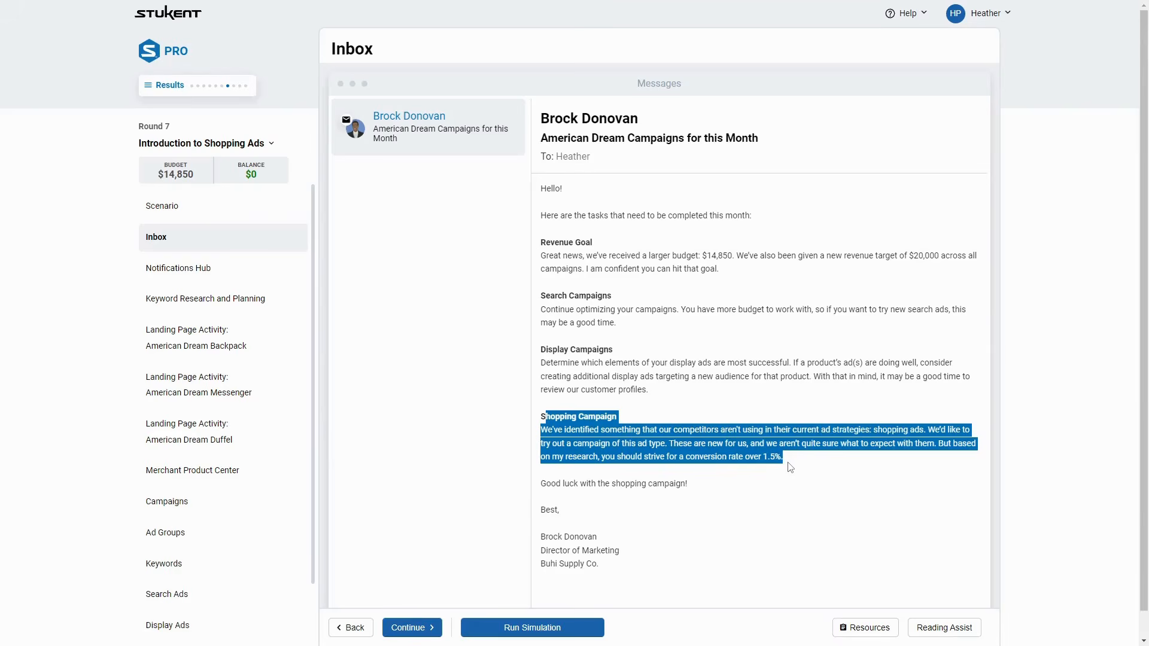
pyautogui.click(789, 467)
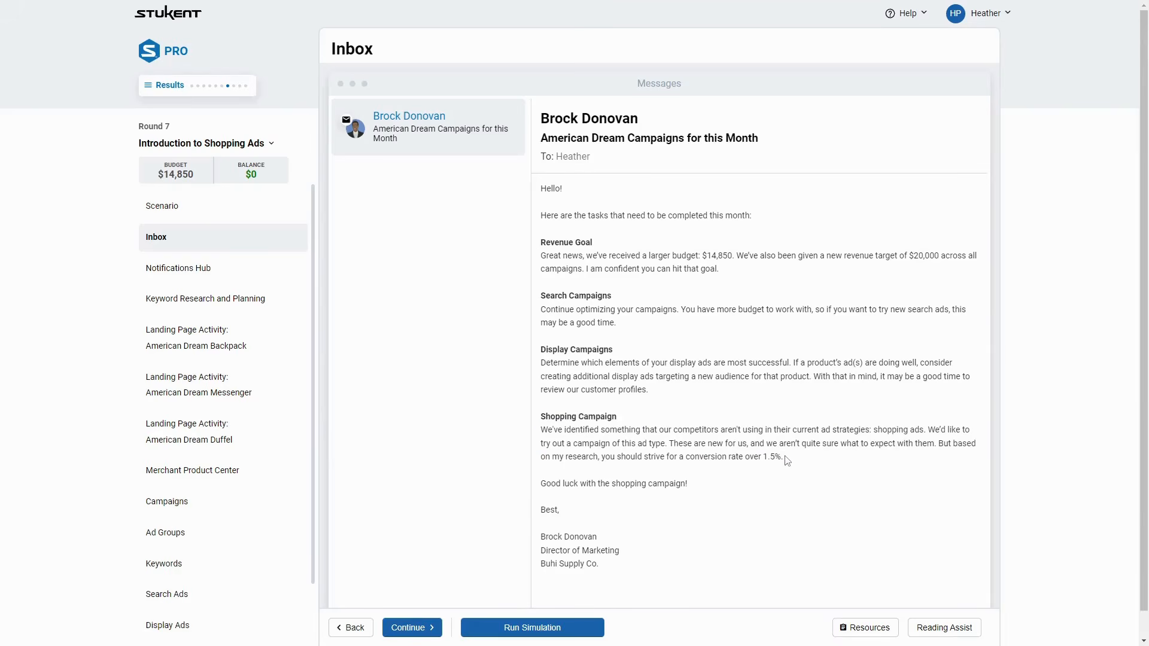
pyautogui.moveTo(801, 459); pyautogui.dragTo(540, 420)
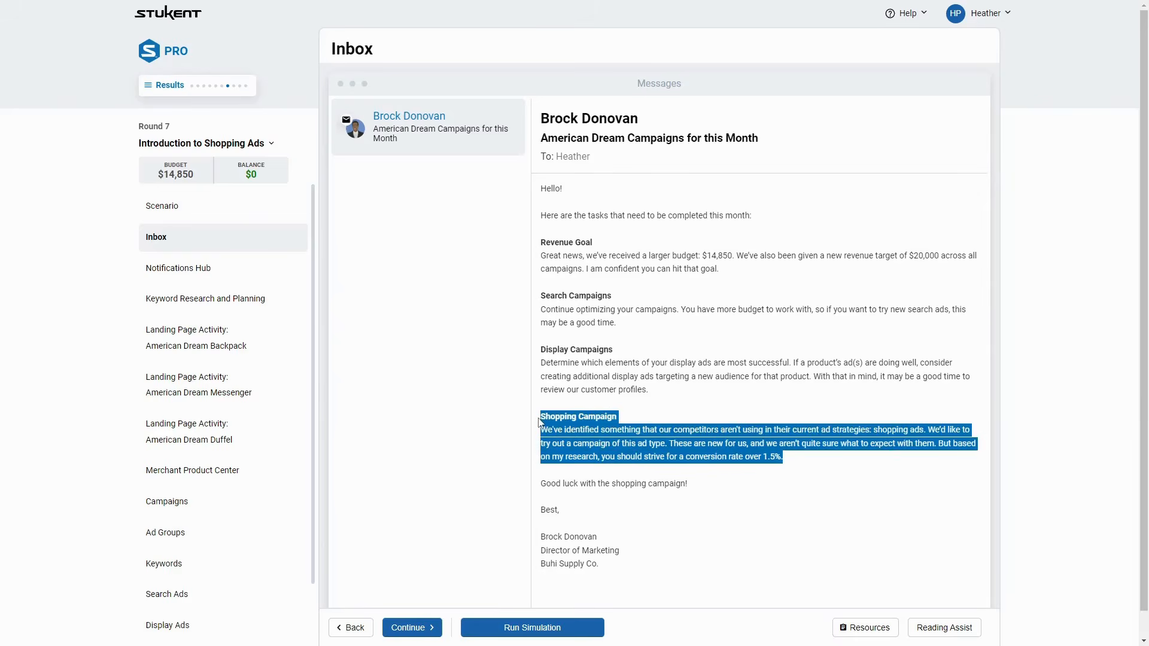
pyautogui.click(594, 418)
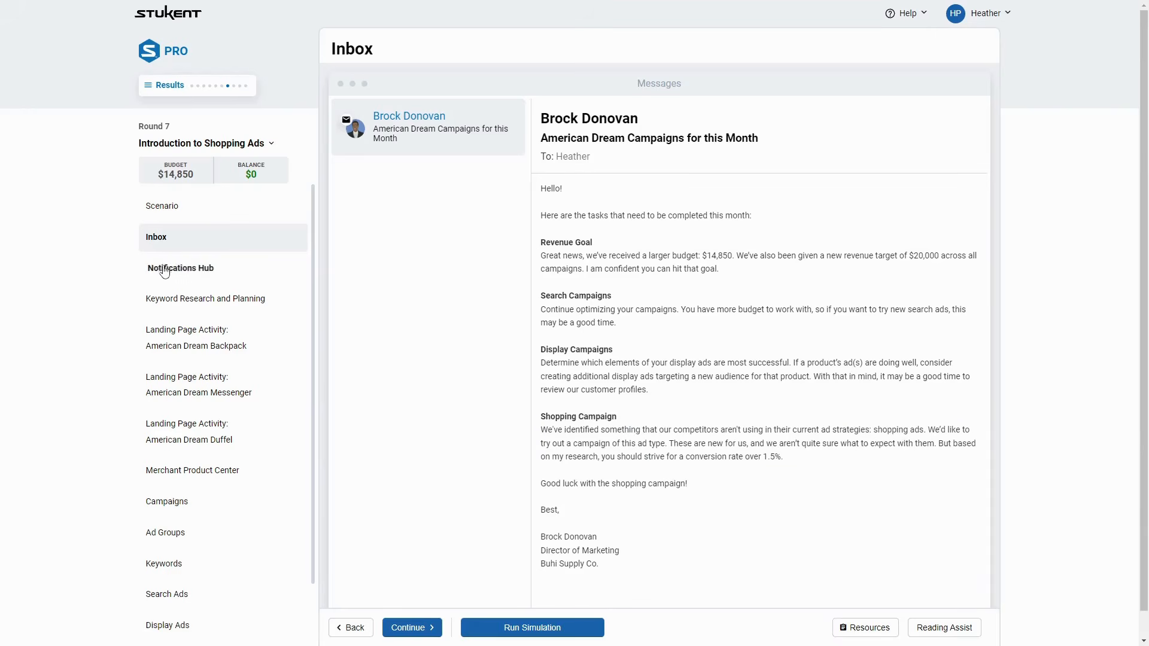
# Step: Examine the products, SKUs and prices listed in the Merchant Product Center
pyautogui.click(161, 303)
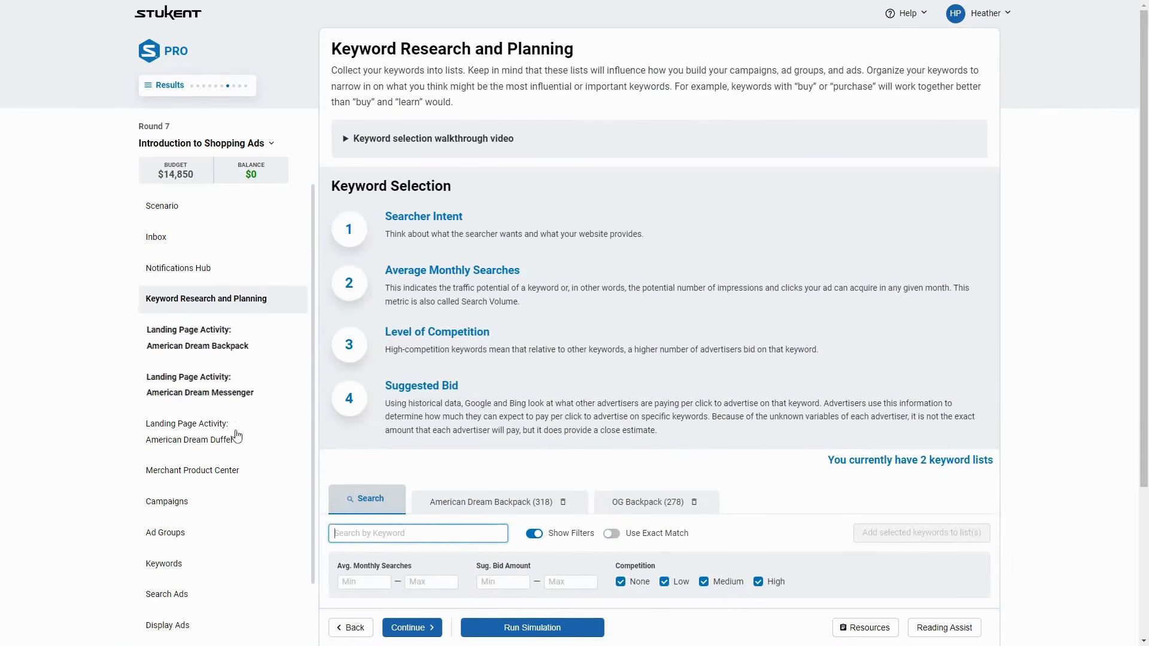
pyautogui.click(220, 471)
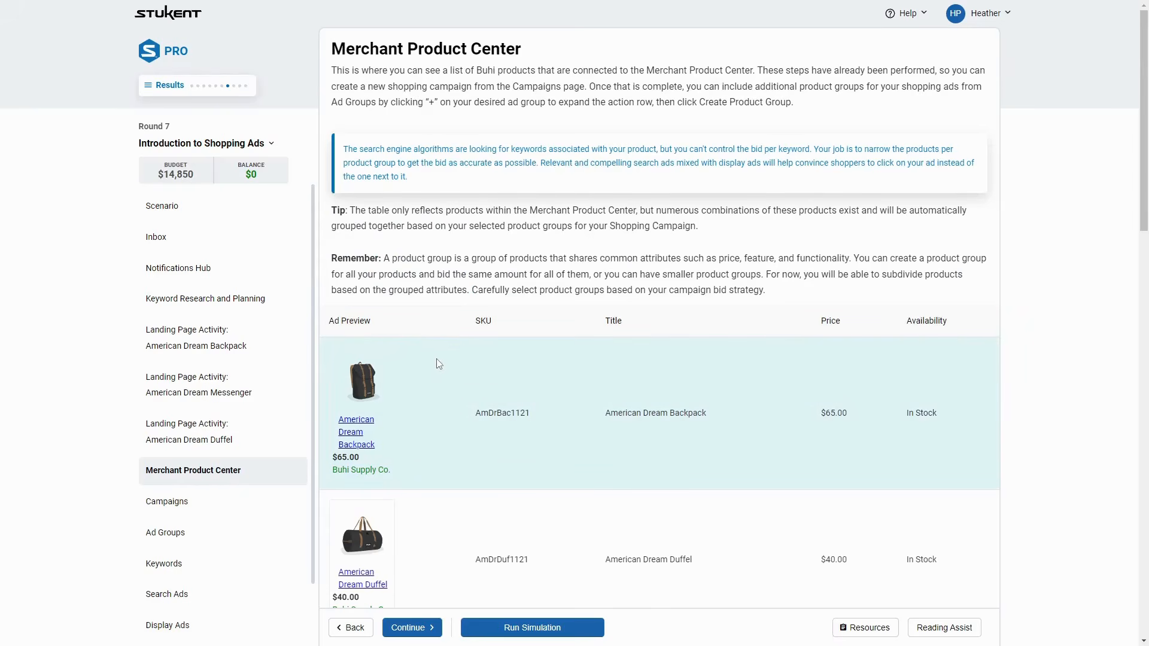
pyautogui.scroll(-1, 426, 353)
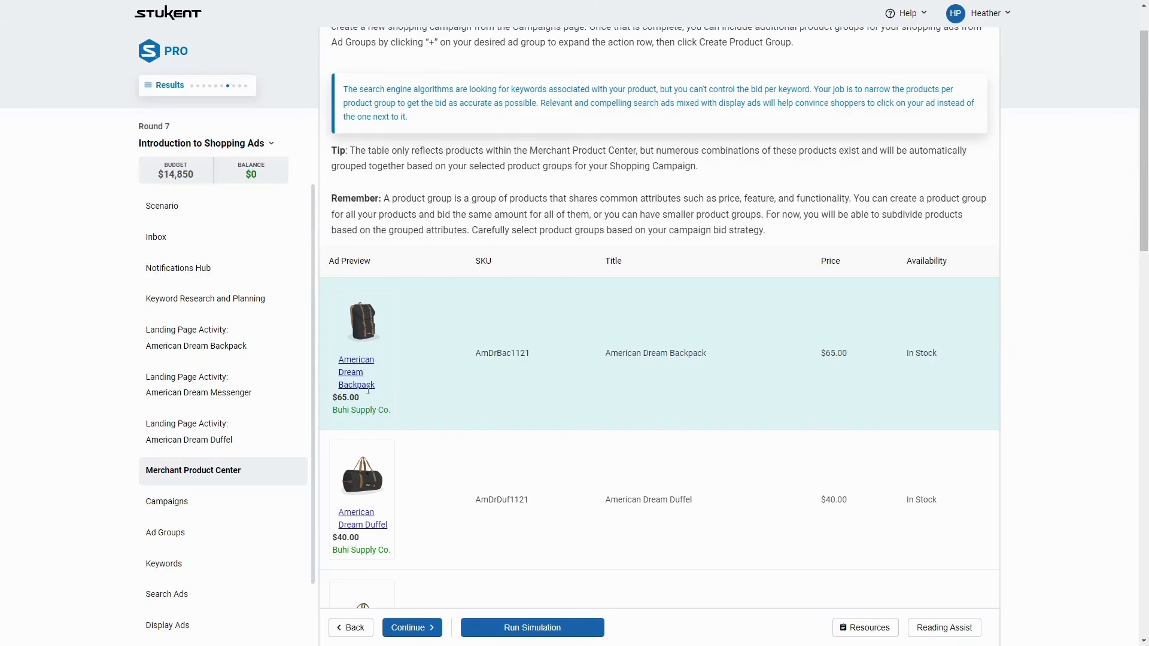
pyautogui.scroll(-4, 368, 390)
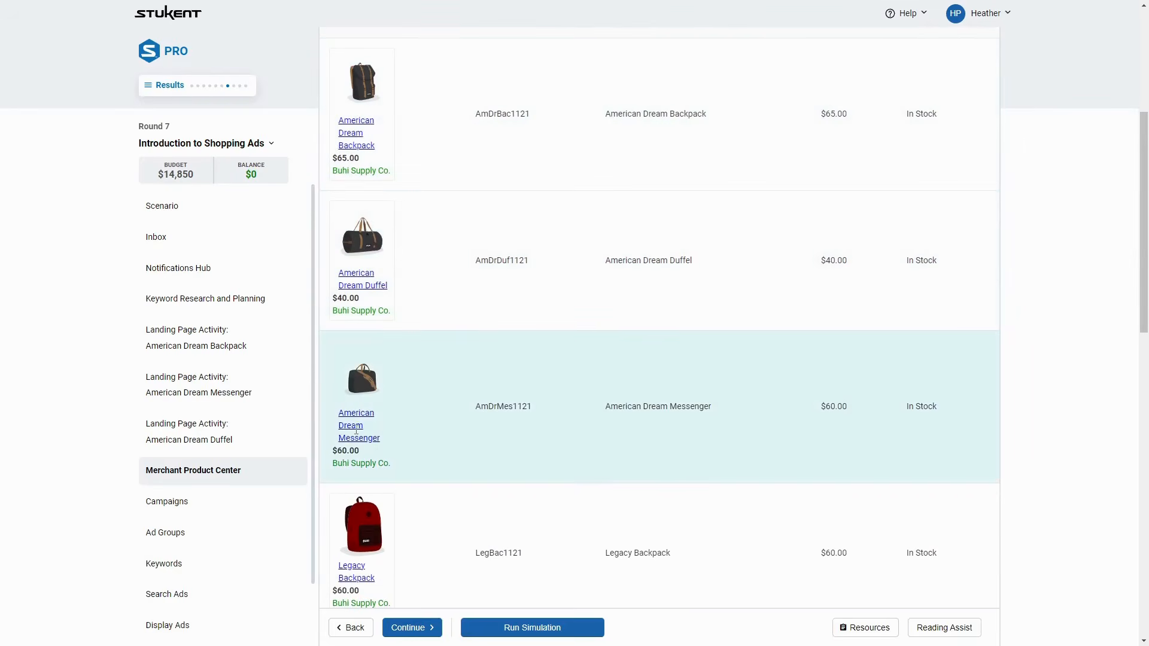
pyautogui.scroll(-4, 356, 429)
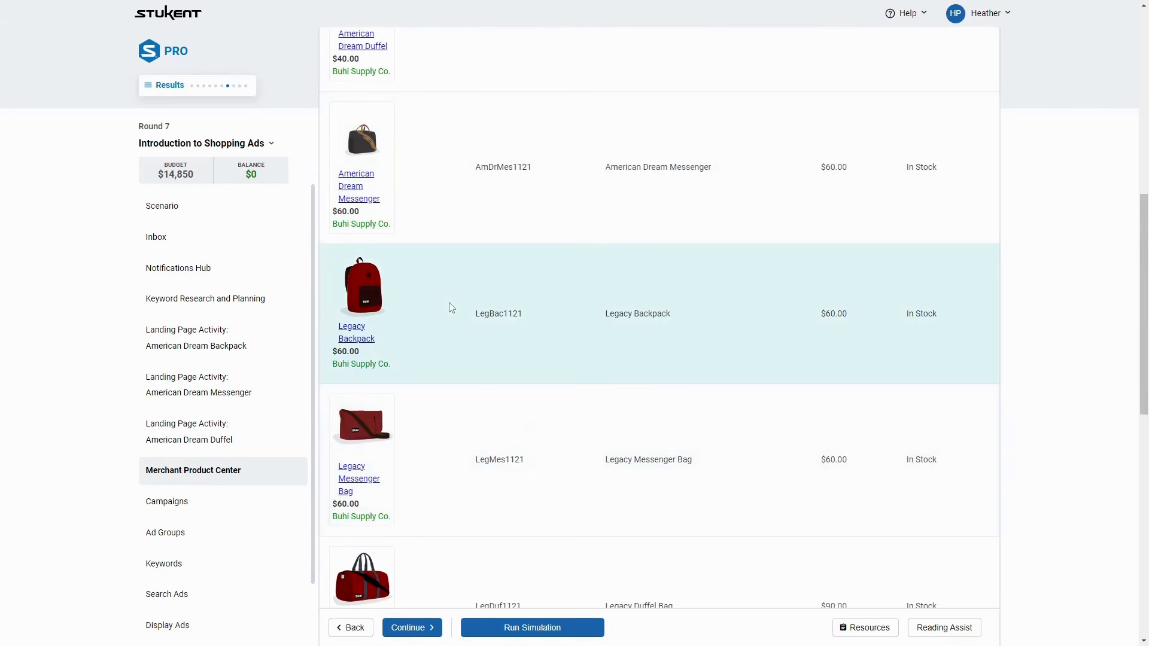
pyautogui.scroll(-7, 413, 391)
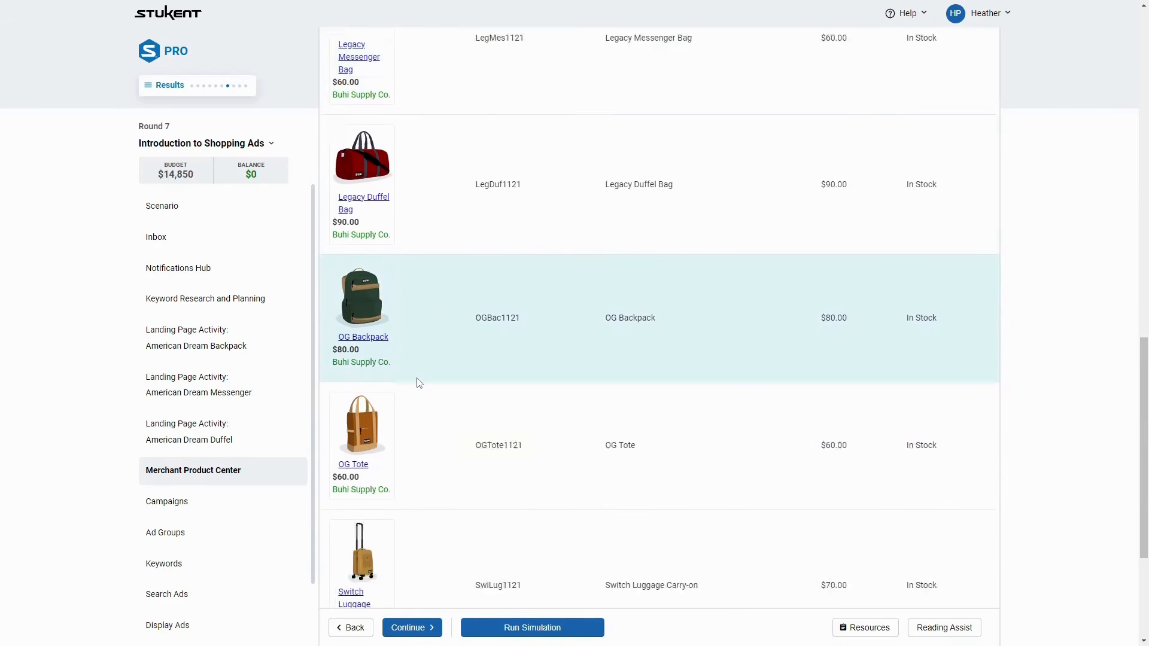
pyautogui.scroll(-5, 418, 382)
pyautogui.scroll(7, 580, 384)
pyautogui.scroll(13, 580, 385)
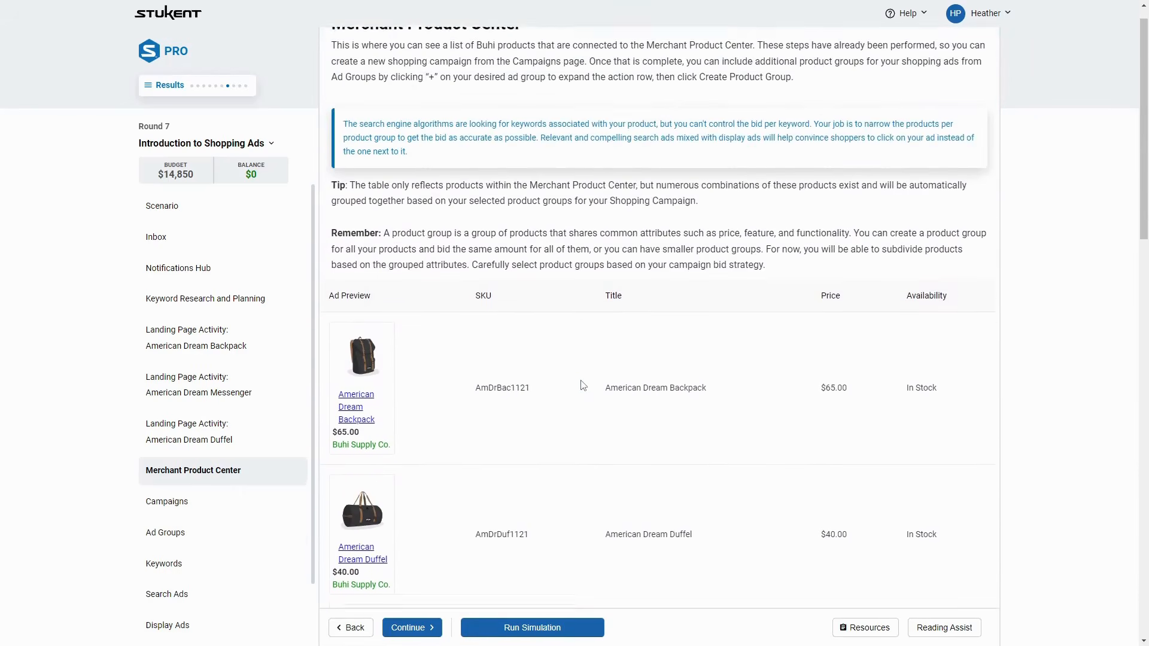
pyautogui.scroll(1, 583, 384)
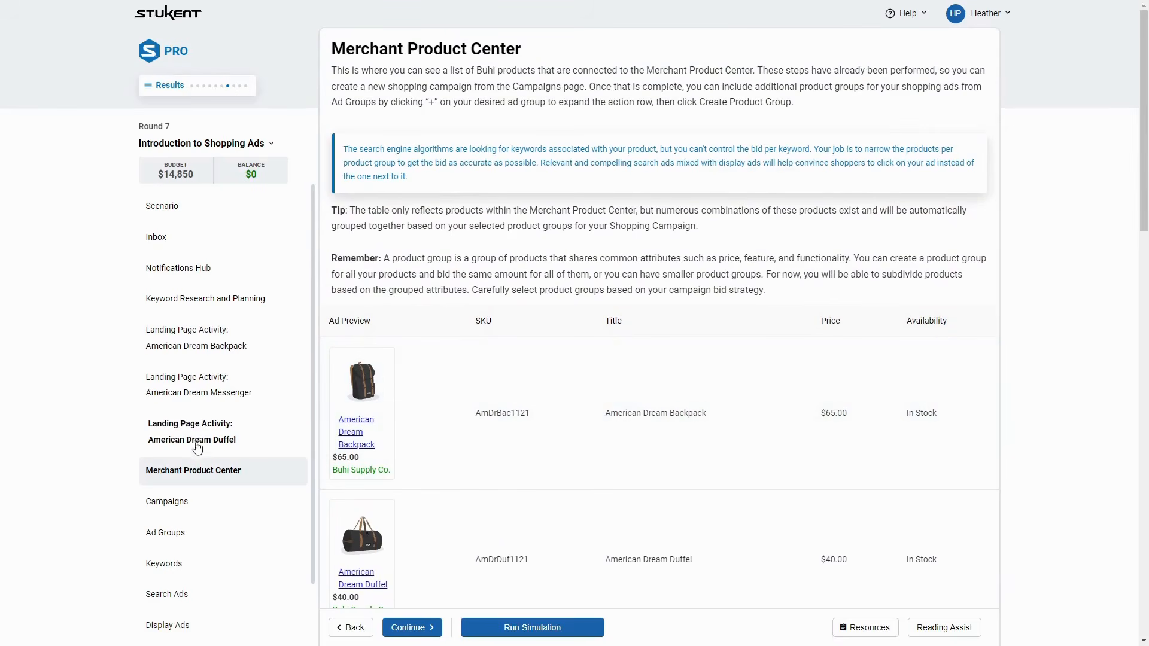
# Step: Edit the existing All Products shopping campaign, set its daily budget to $1 and save it
pyautogui.click(178, 509)
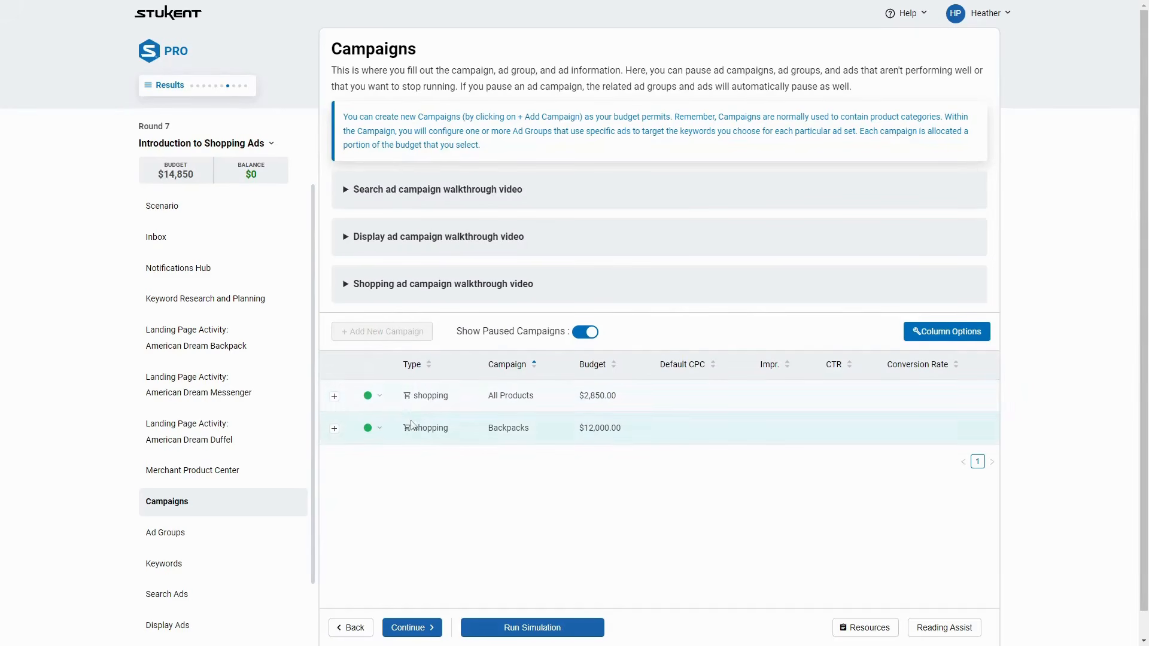
pyautogui.click(334, 396)
pyautogui.click(376, 426)
pyautogui.moveTo(429, 202); pyautogui.dragTo(379, 198)
pyautogui.write('1')
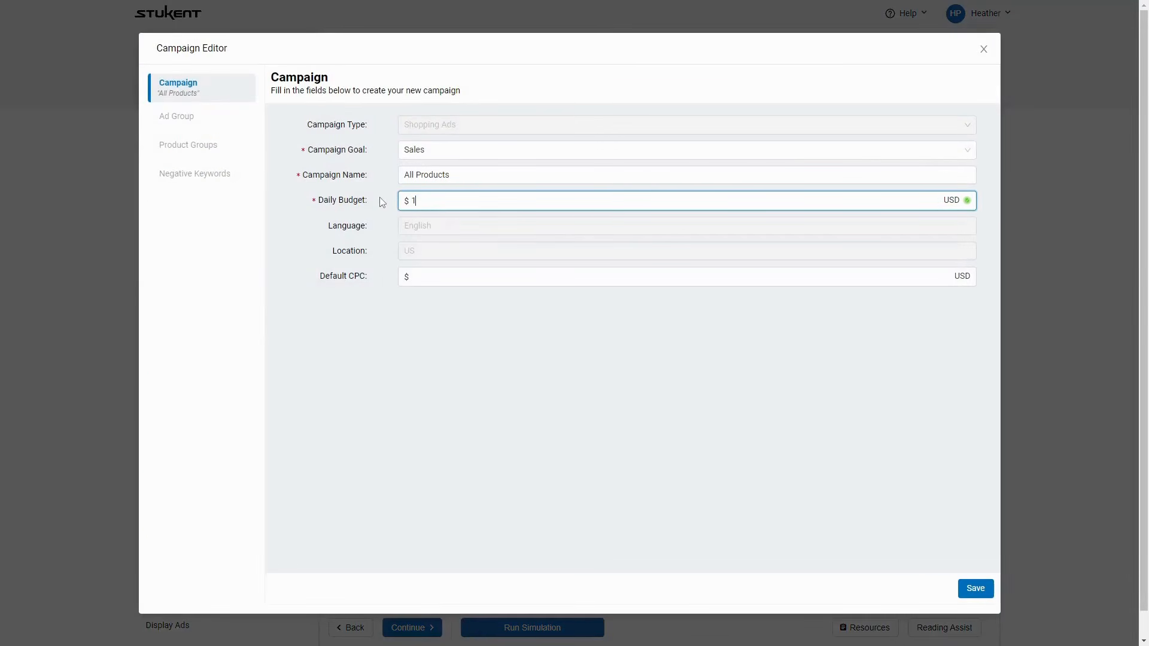
pyautogui.click(975, 589)
# Step: Start a new campaign with the type Shopping Ads and the goal Sales
pyautogui.click(381, 334)
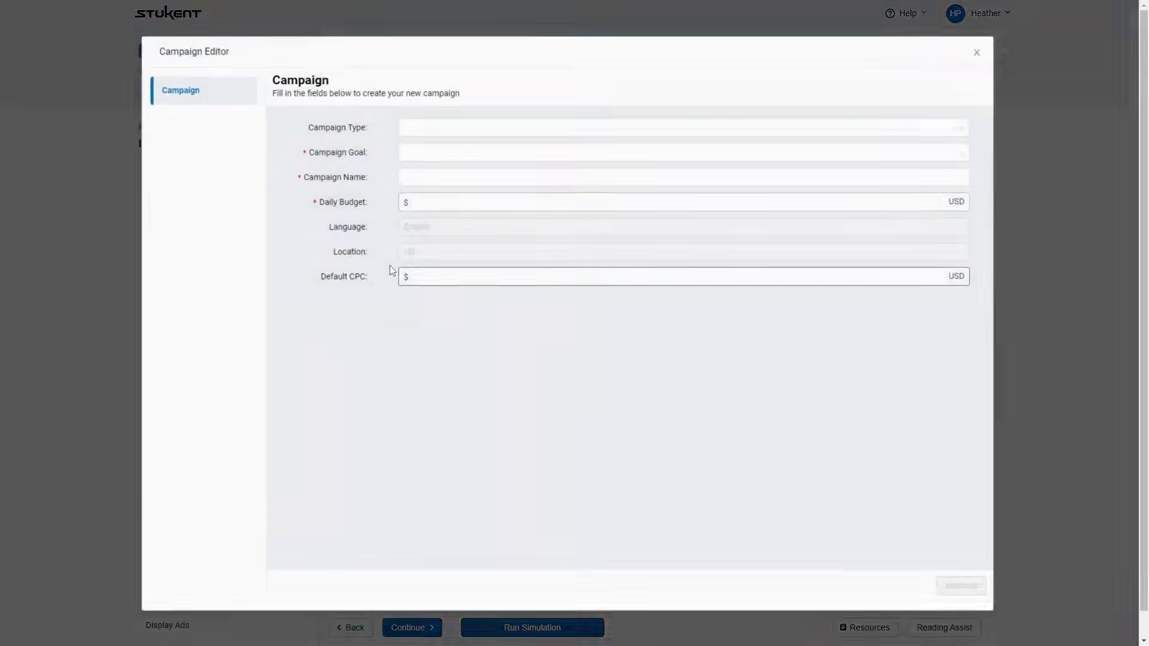
pyautogui.click(438, 125)
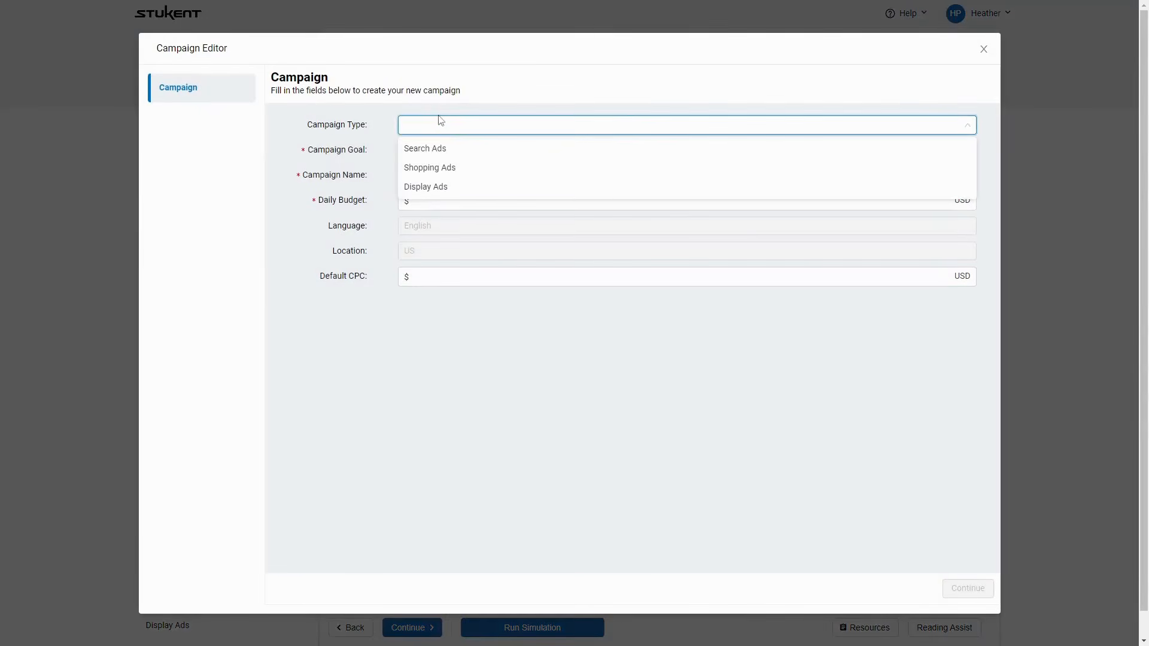
pyautogui.click(458, 170)
pyautogui.click(457, 152)
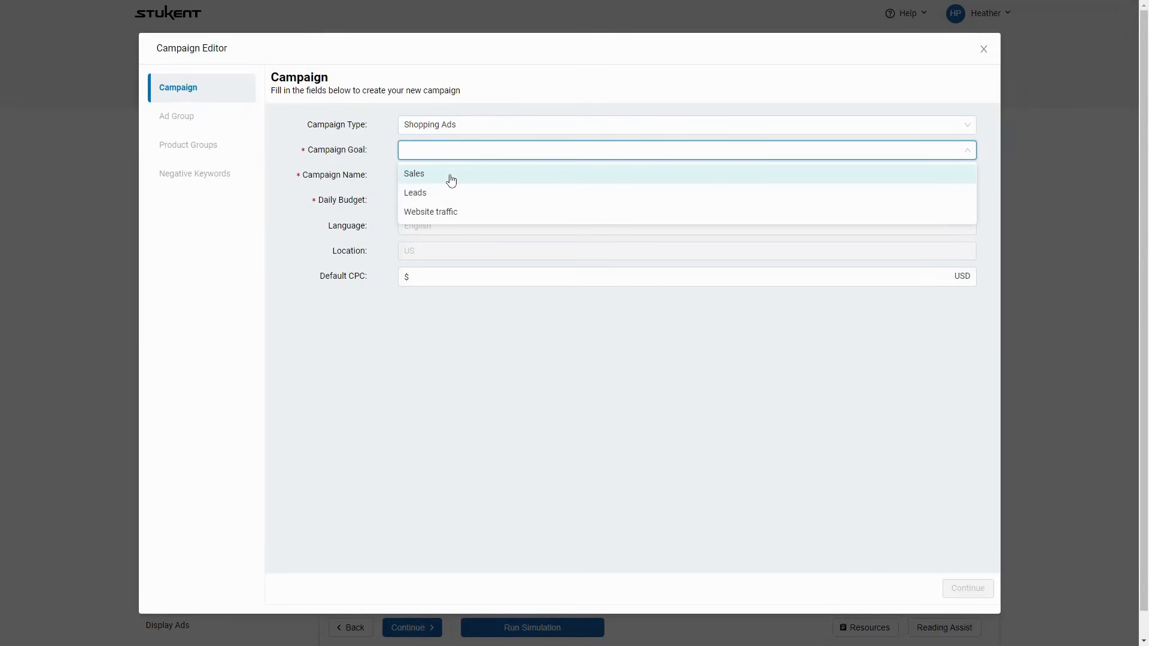
pyautogui.click(456, 174)
# Step: Name the campaign Backpacks, set its daily budget to $94 and proceed to the ad group setup
pyautogui.click(431, 174)
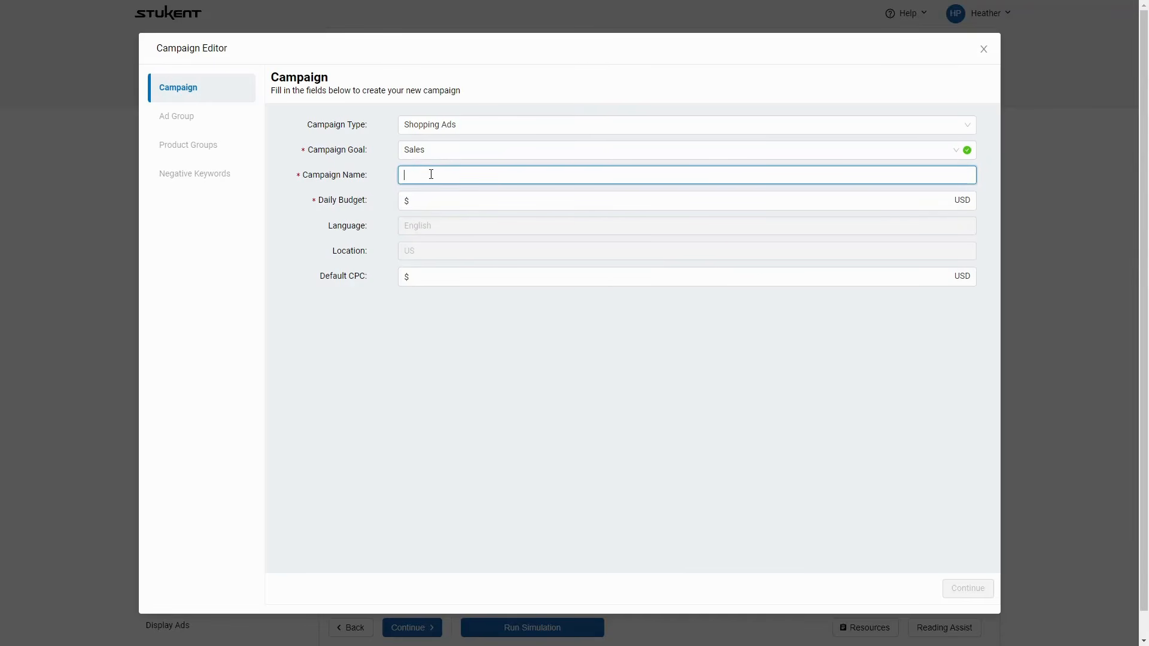
pyautogui.write('Backpacks')
pyautogui.click(457, 200)
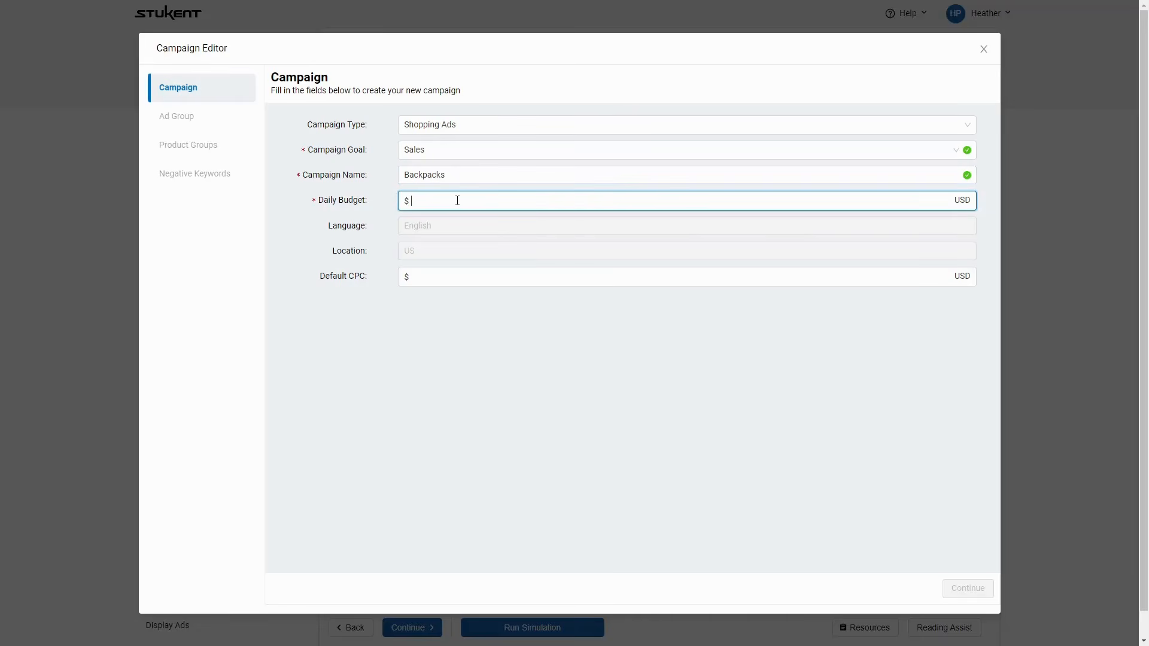
pyautogui.write('94')
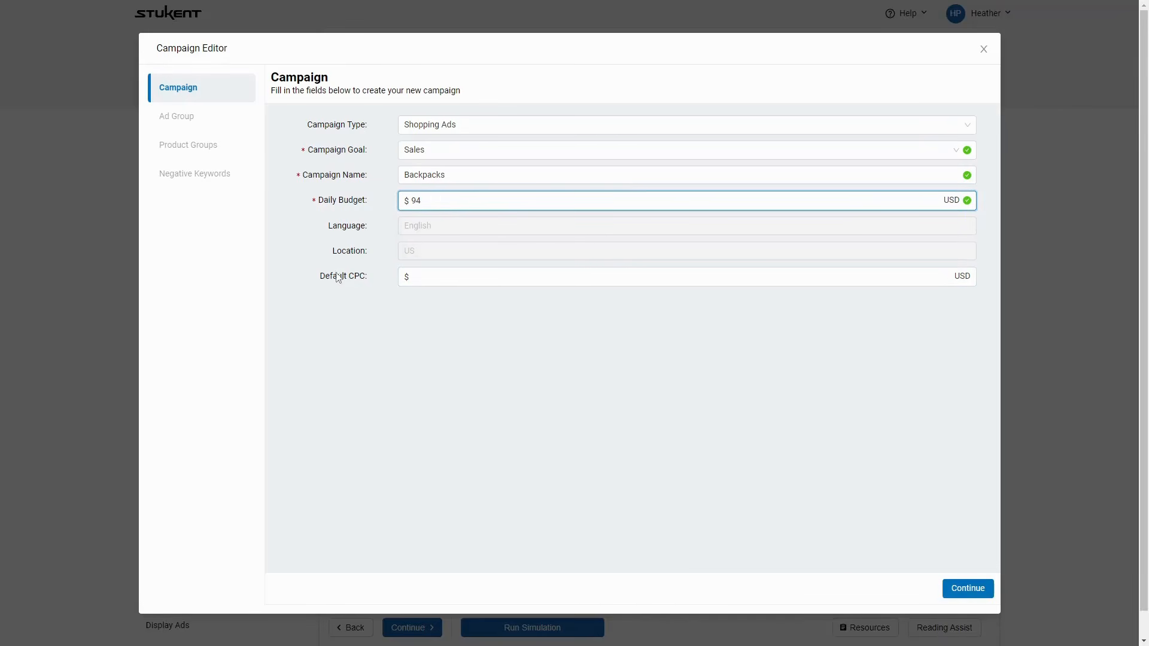
pyautogui.click(968, 589)
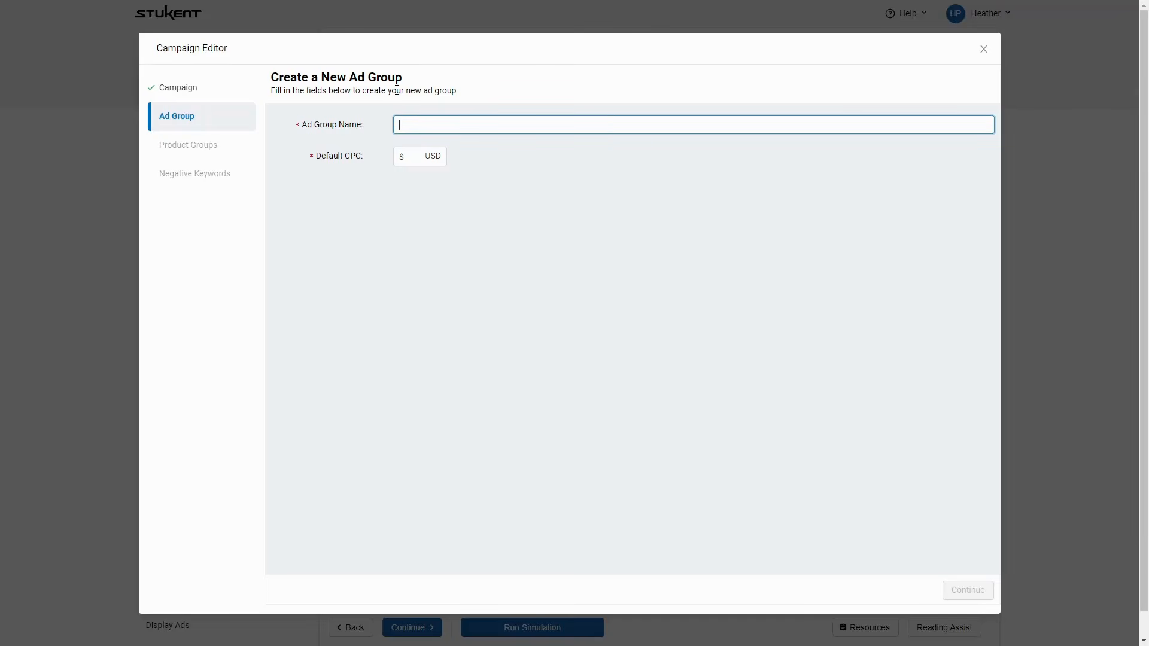
# Step: Name the ad group American Dream Backpack, set its default CPC to $.1 and proceed to the product groups
pyautogui.write('American Dream Backpack')
pyautogui.click(415, 155)
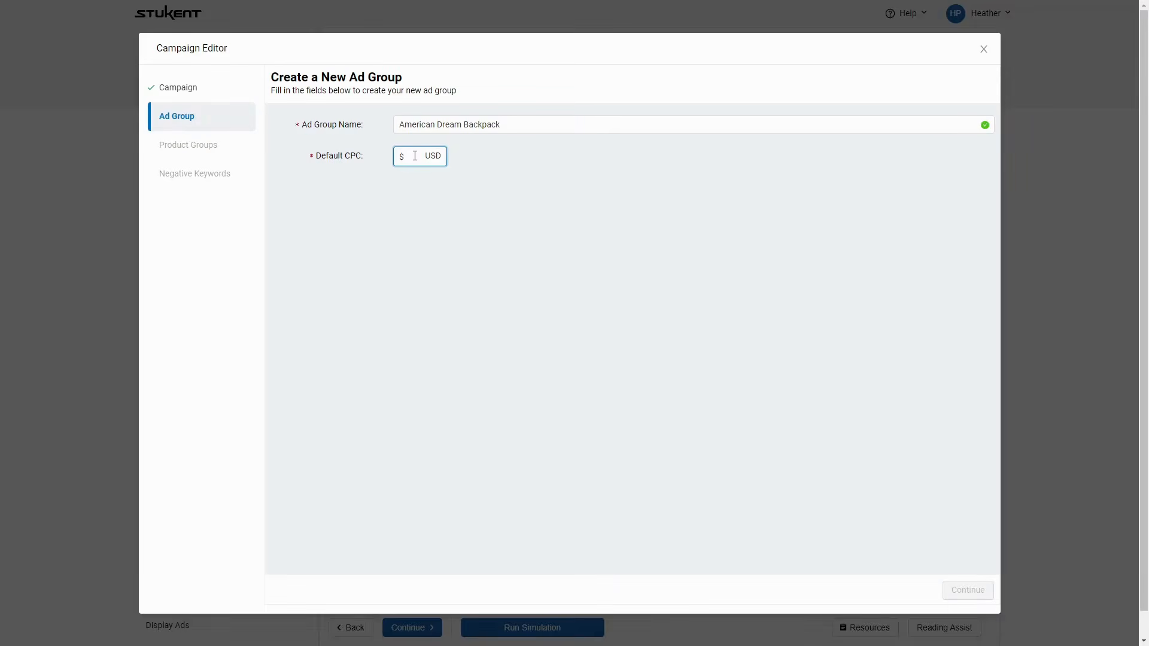
pyautogui.write('.1')
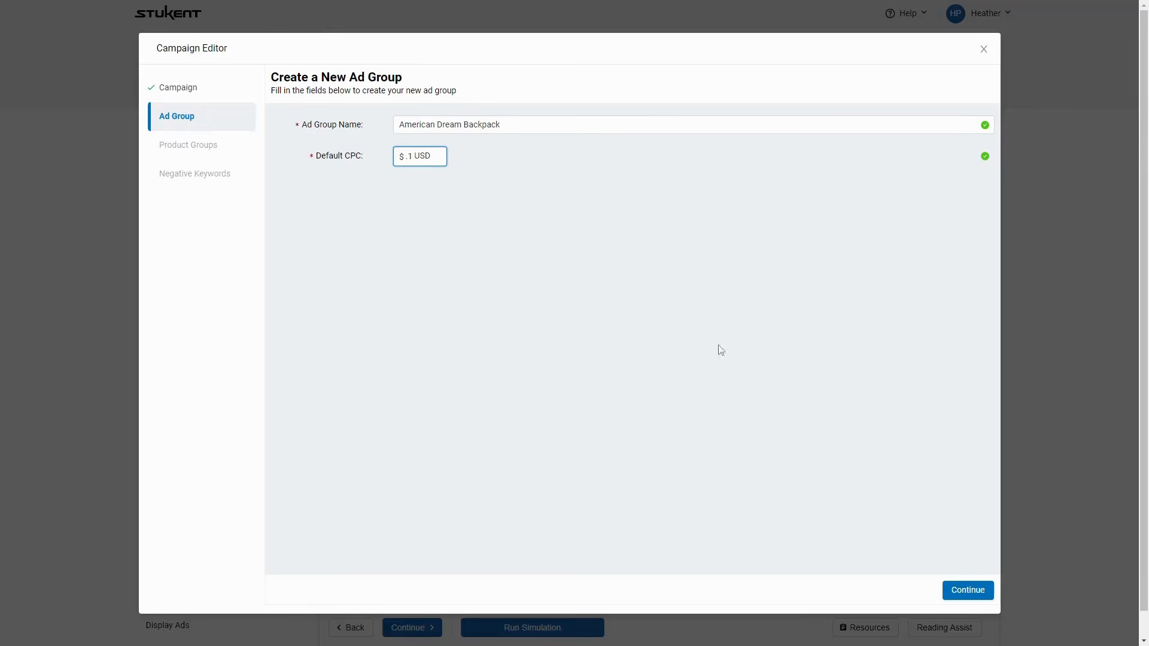
pyautogui.click(948, 595)
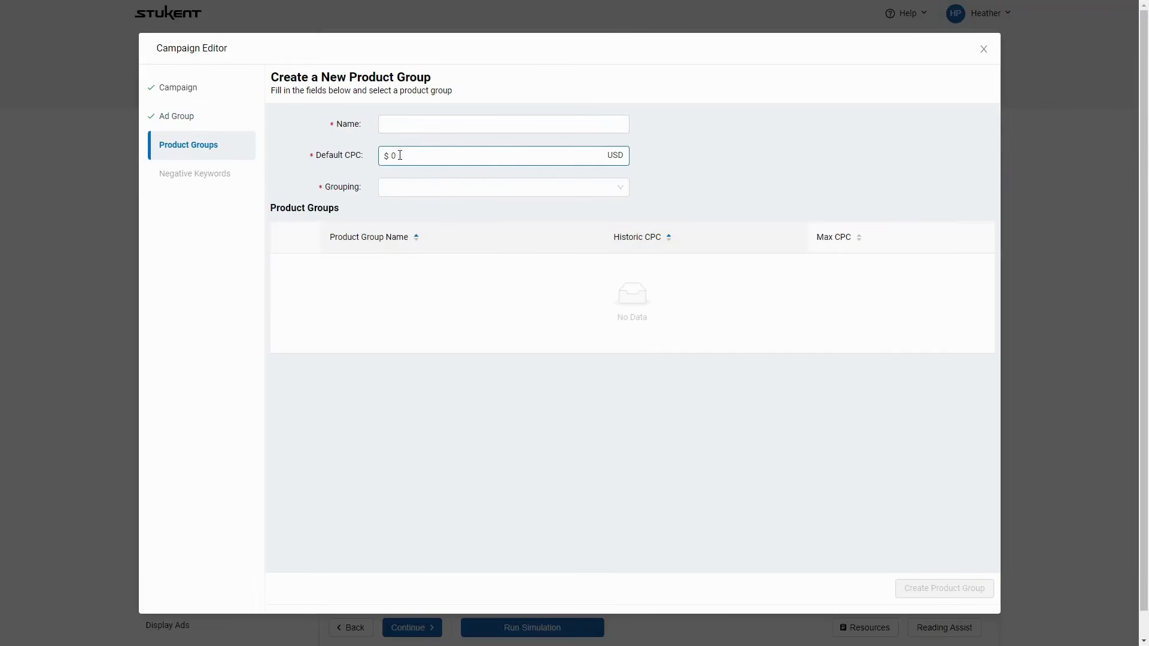
# Step: Group the products by Types, include Backpack and set its max CPC to $1.92
pyautogui.click(407, 188)
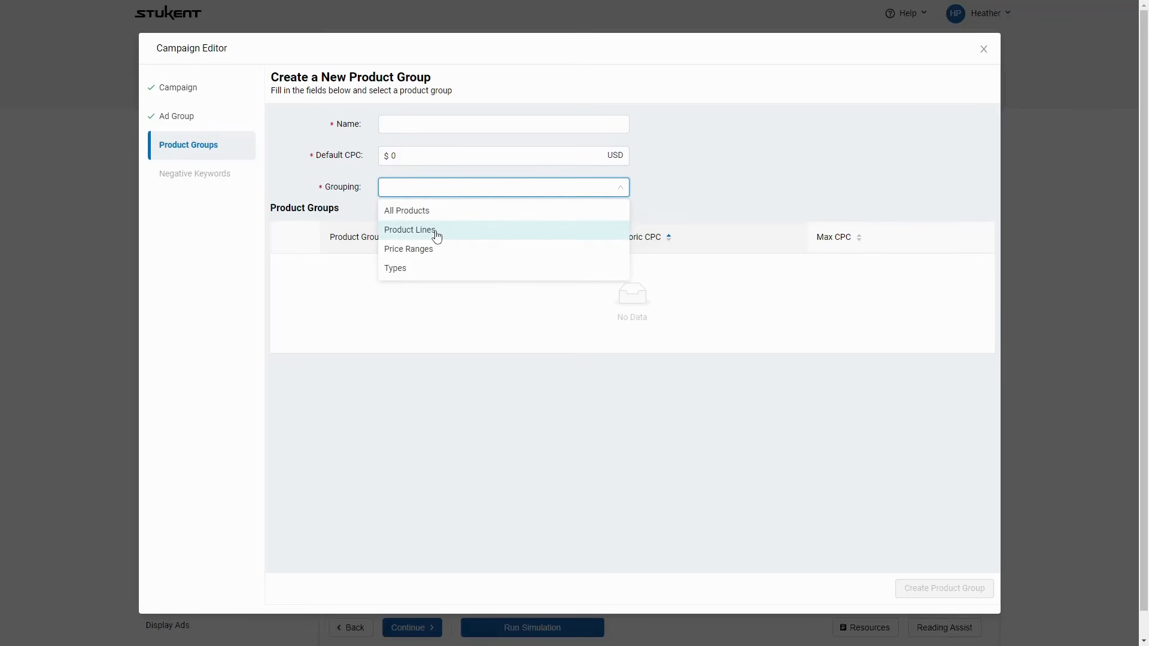
pyautogui.click(404, 270)
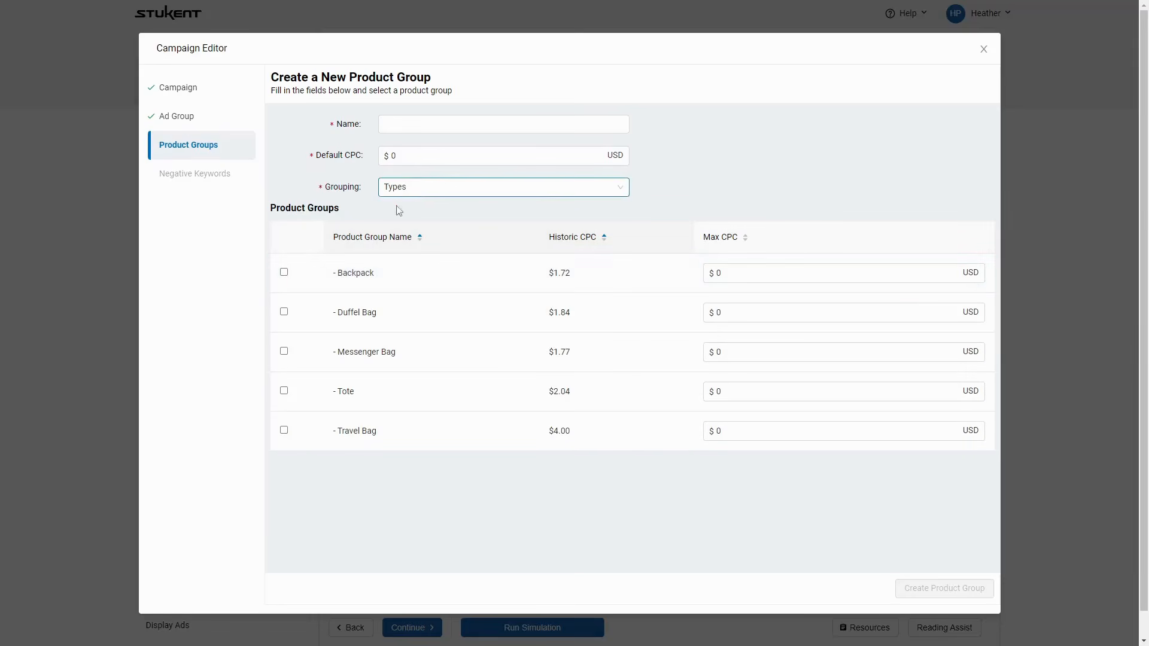
pyautogui.click(283, 273)
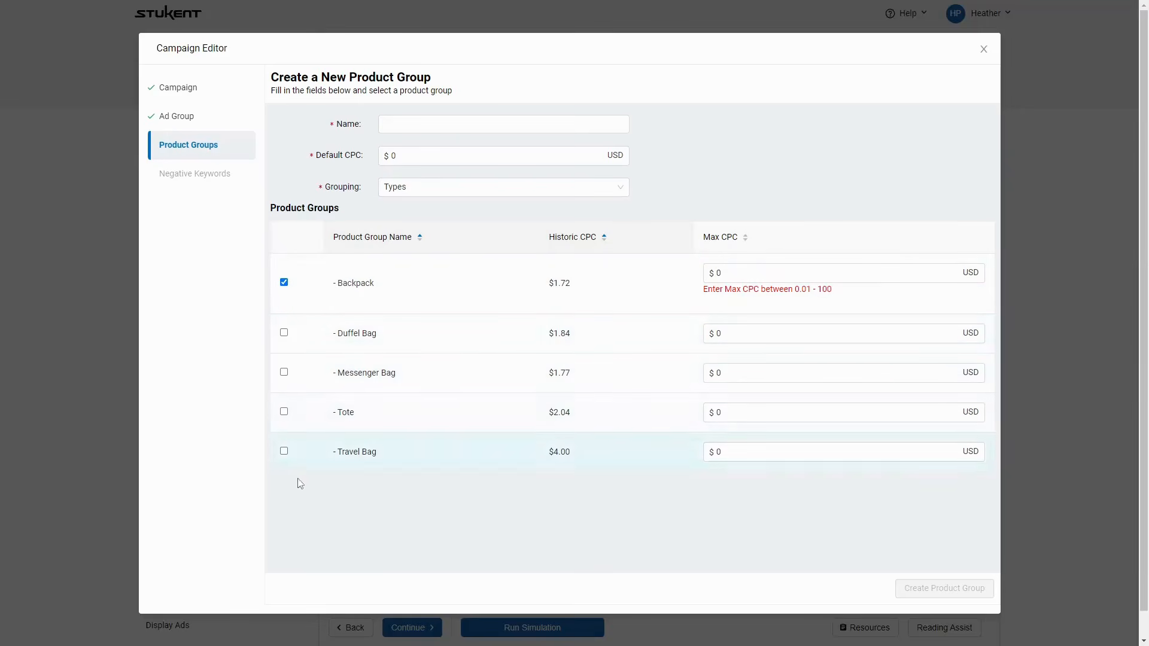
pyautogui.click(745, 271)
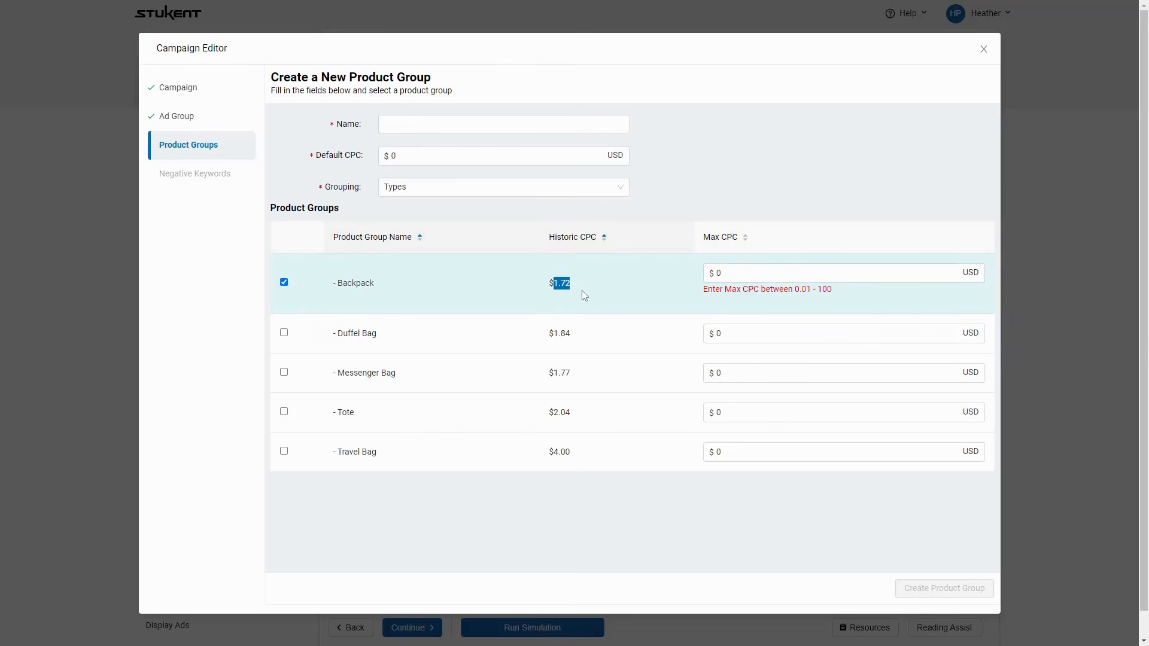
pyautogui.click(603, 289)
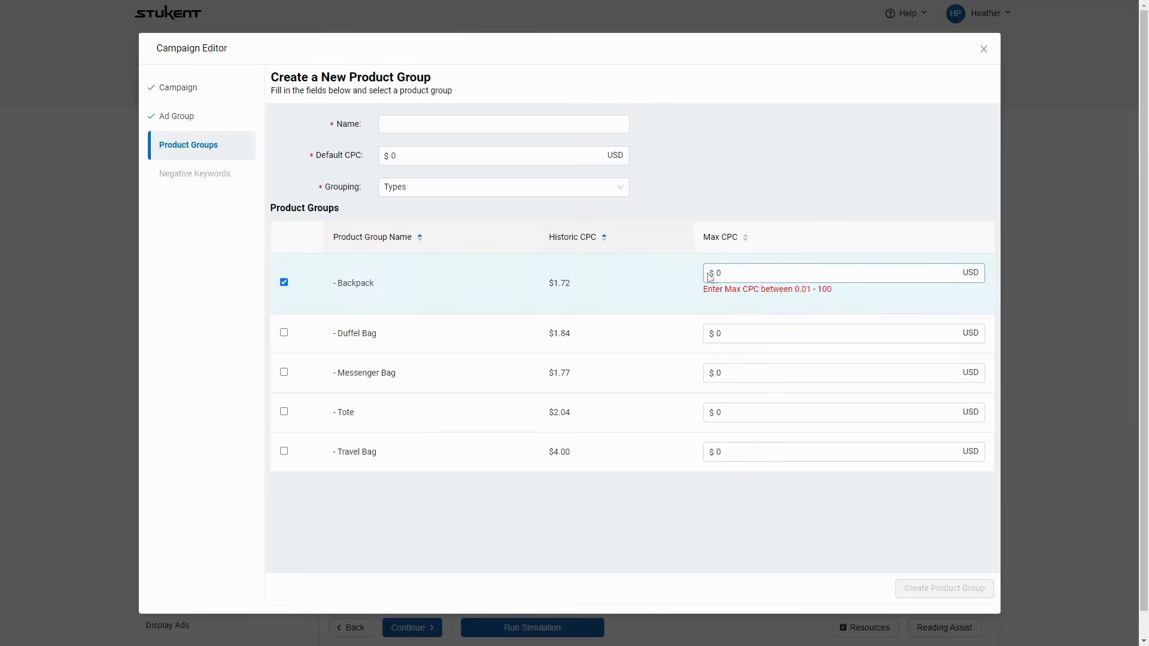
pyautogui.moveTo(743, 273); pyautogui.dragTo(690, 265)
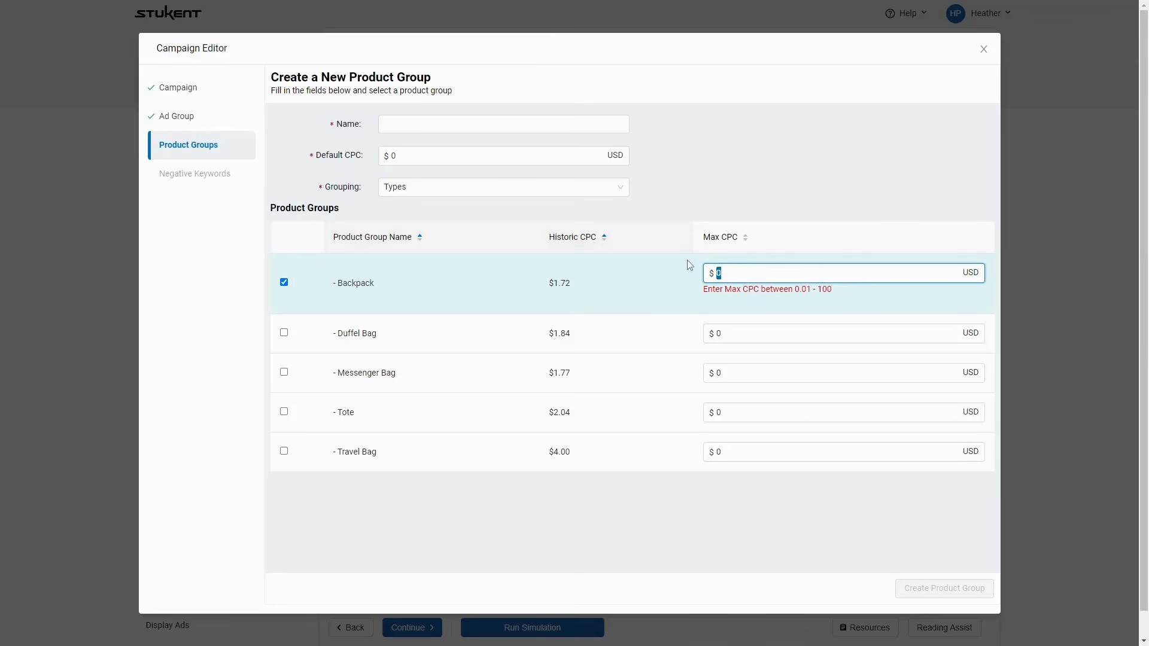
pyautogui.write('1.92')
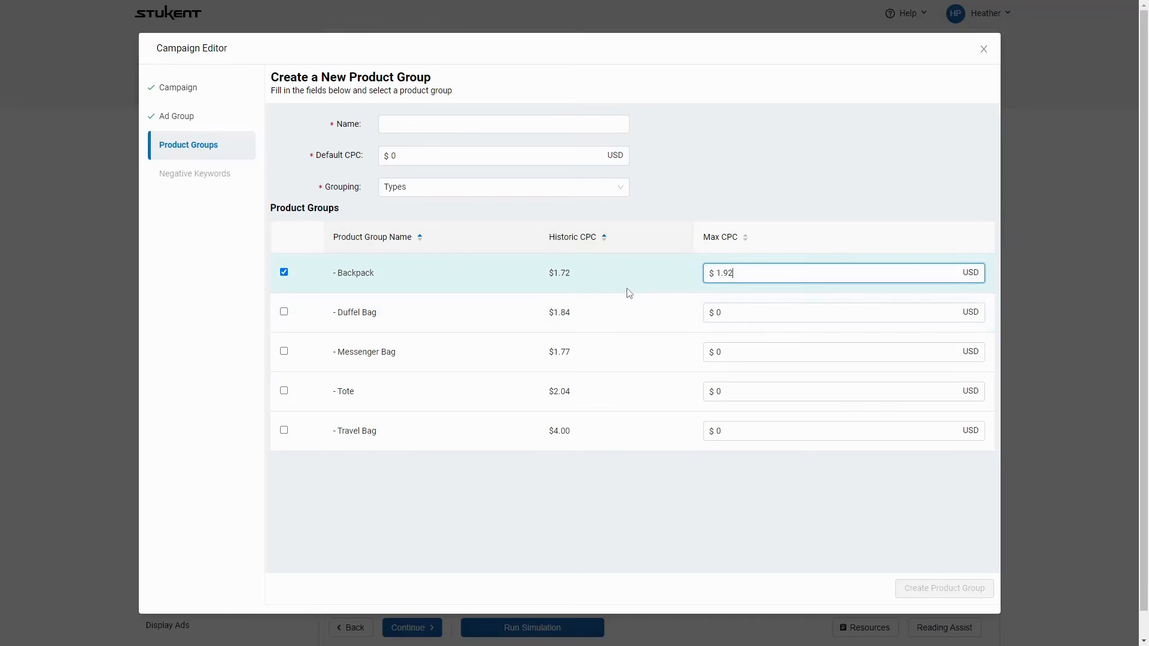
# Step: Set the product group's default CPC to $0.1 and name the group Type
pyautogui.click(435, 157)
pyautogui.write('.1')
pyautogui.click(429, 127)
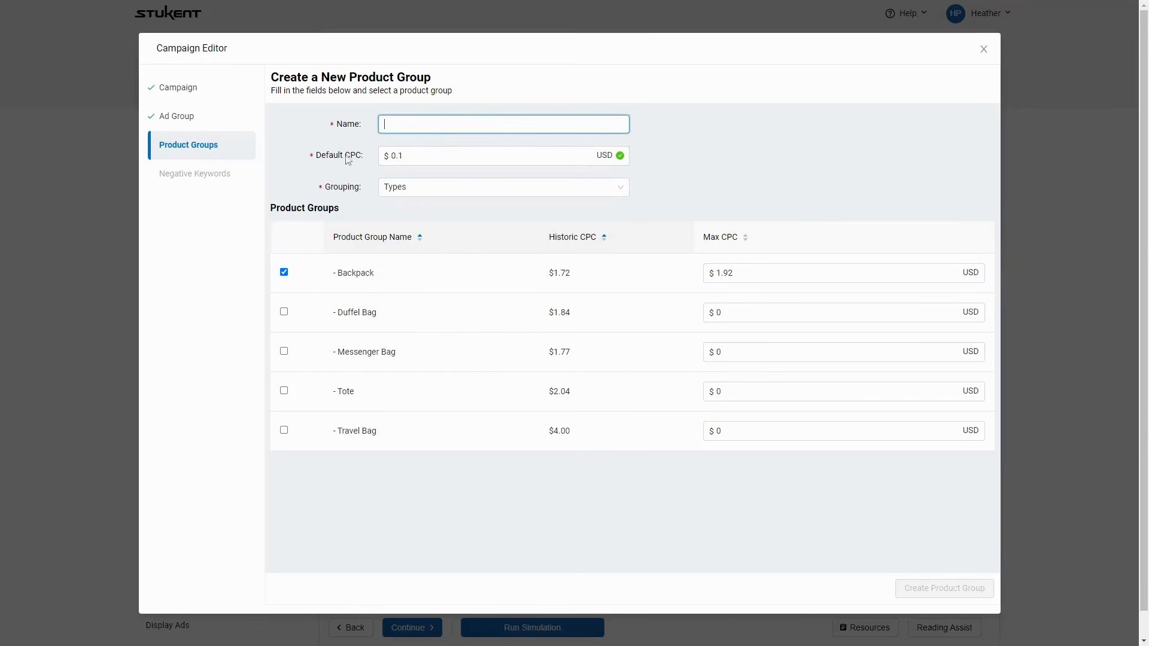
pyautogui.write('Type')
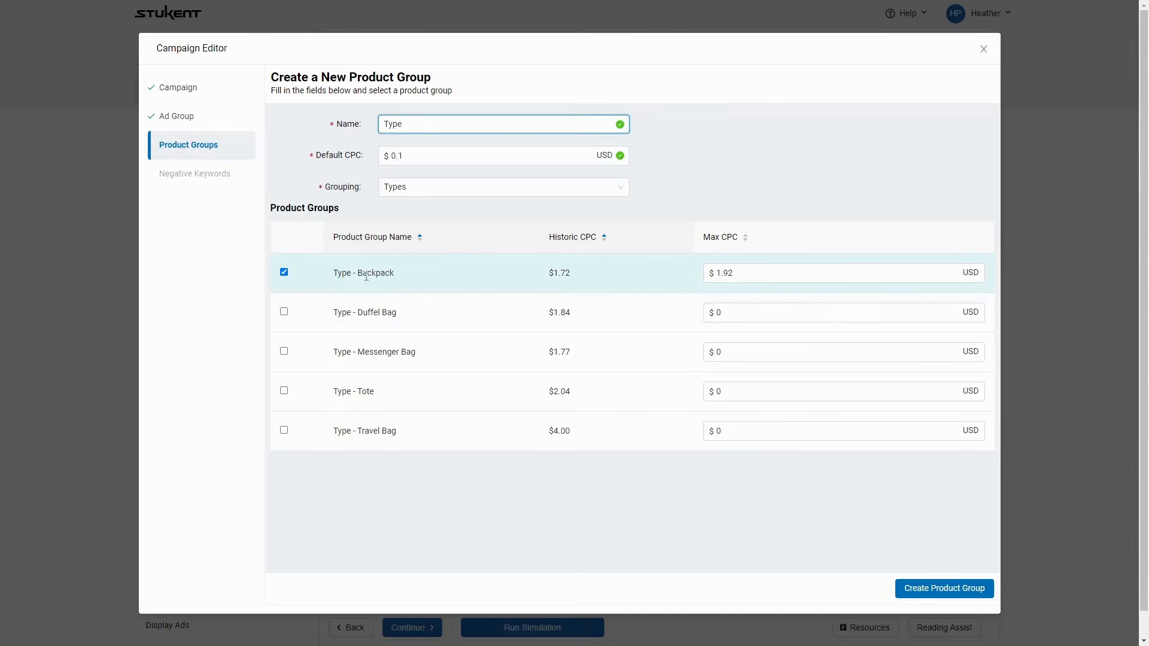
# Step: Create the Type product group and complete the campaign setup without selecting any negative keywords
pyautogui.click(943, 591)
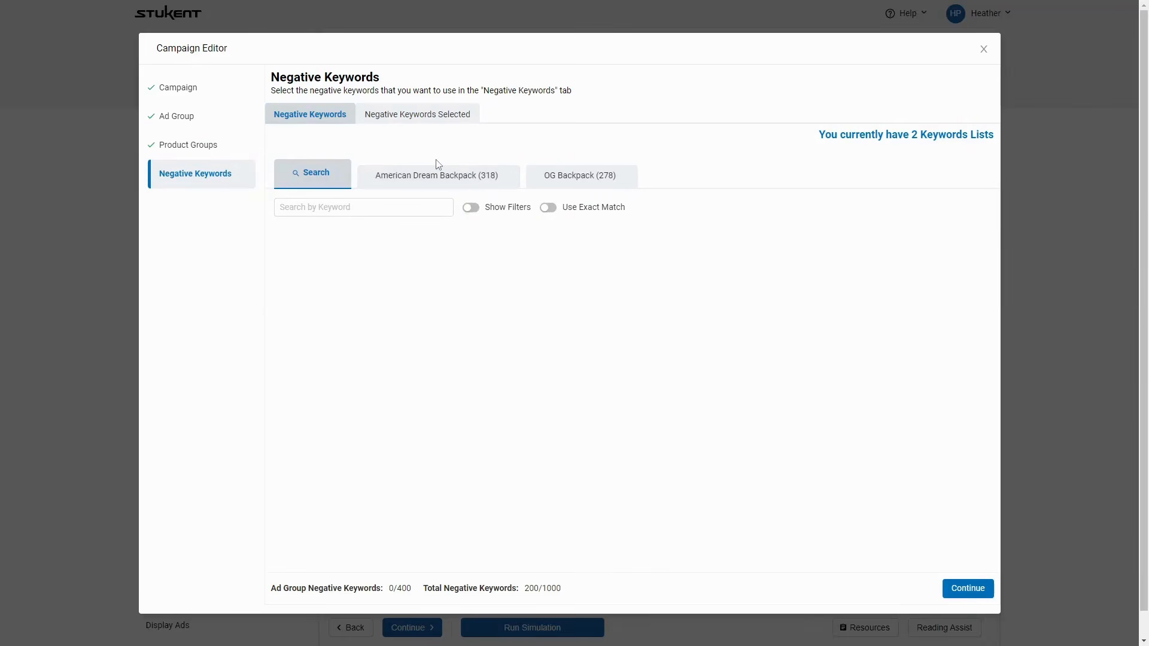
pyautogui.click(967, 588)
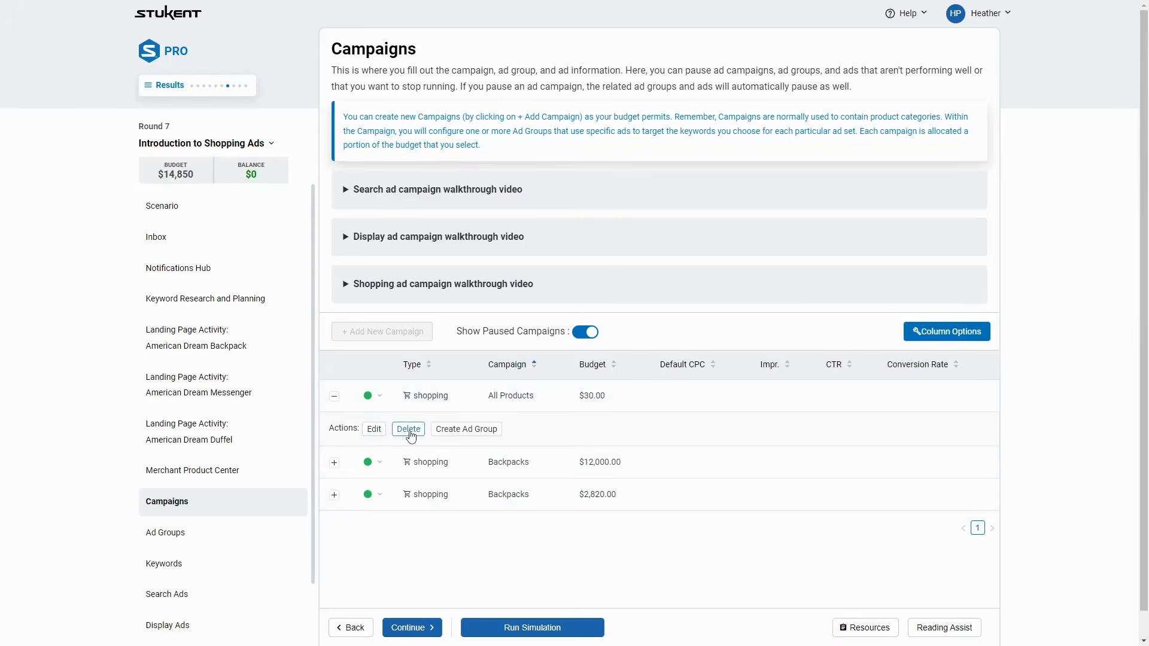
# Step: Delete the All Products shopping campaign and open the $2,820 Backpacks campaign for editing
pyautogui.click(409, 430)
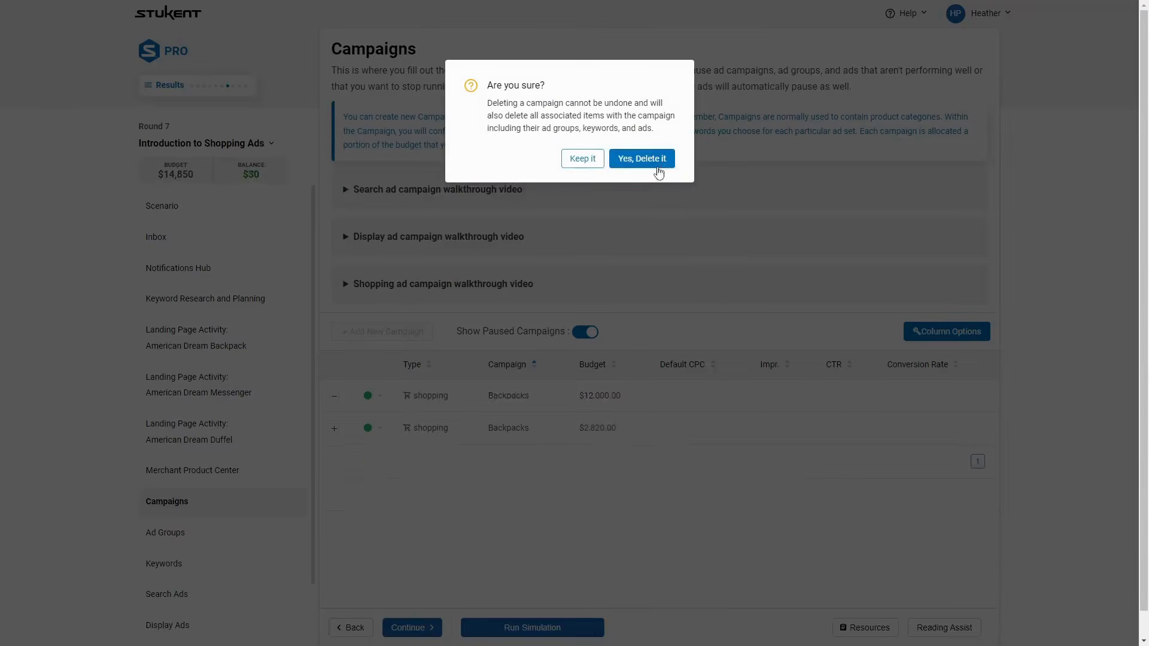
pyautogui.click(657, 160)
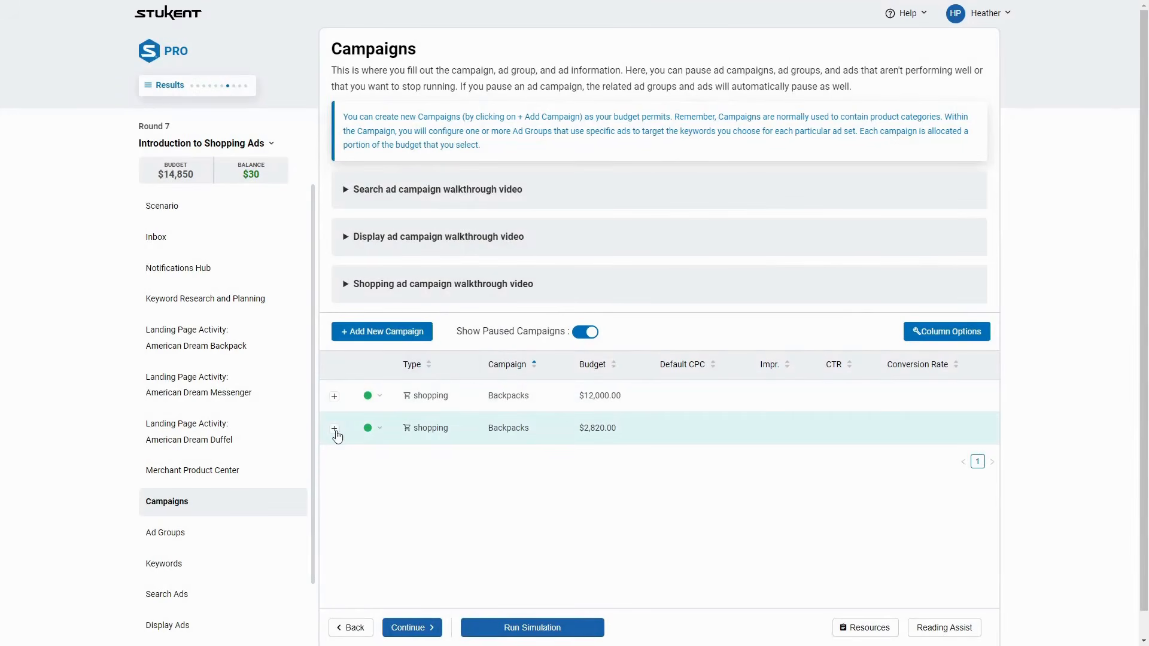
pyautogui.click(334, 428)
pyautogui.click(372, 460)
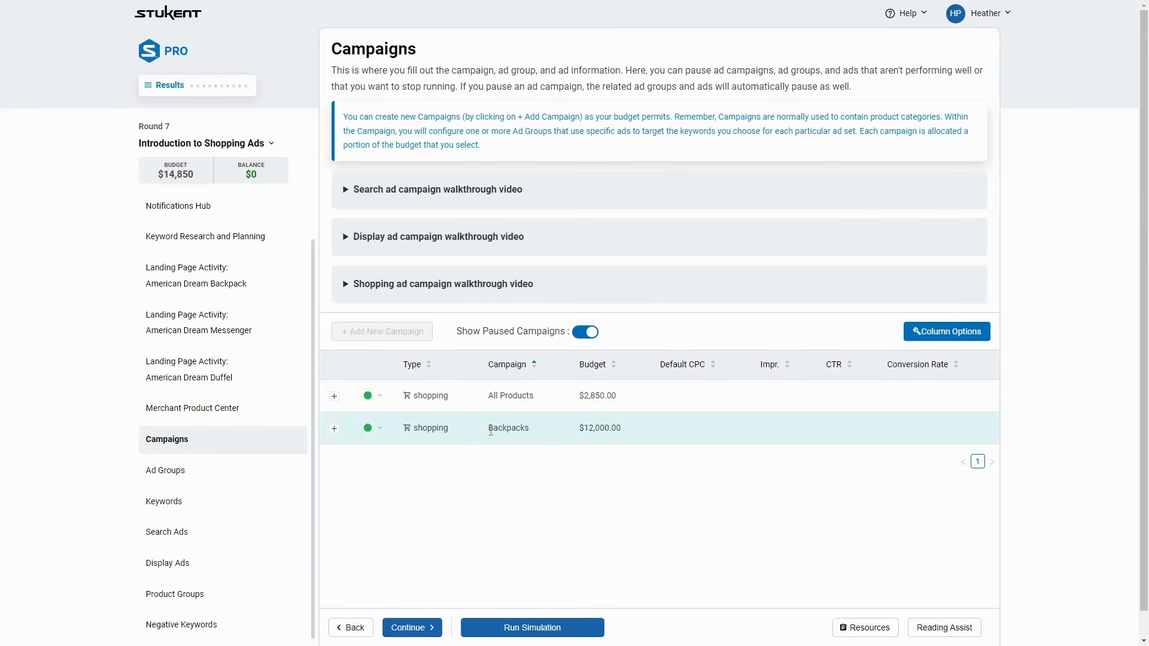
# Step: Review the budgets of the Backpacks and All Products campaigns in the campaign list
pyautogui.moveTo(489, 433); pyautogui.dragTo(626, 432)
pyautogui.click(625, 433)
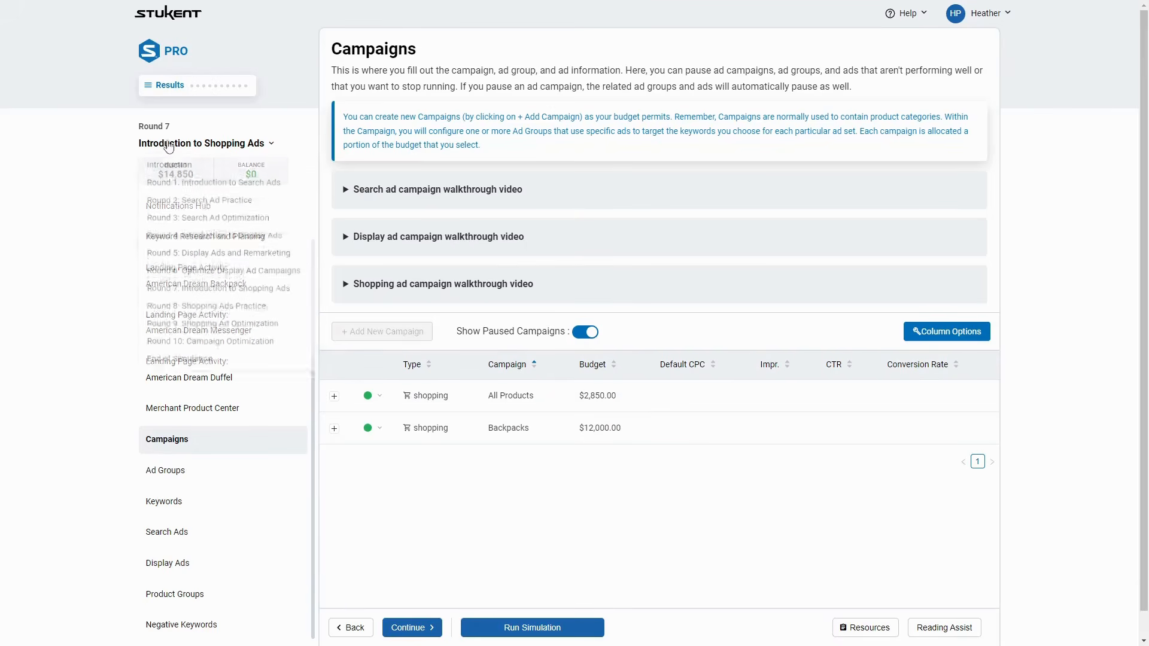
pyautogui.moveTo(291, 155)
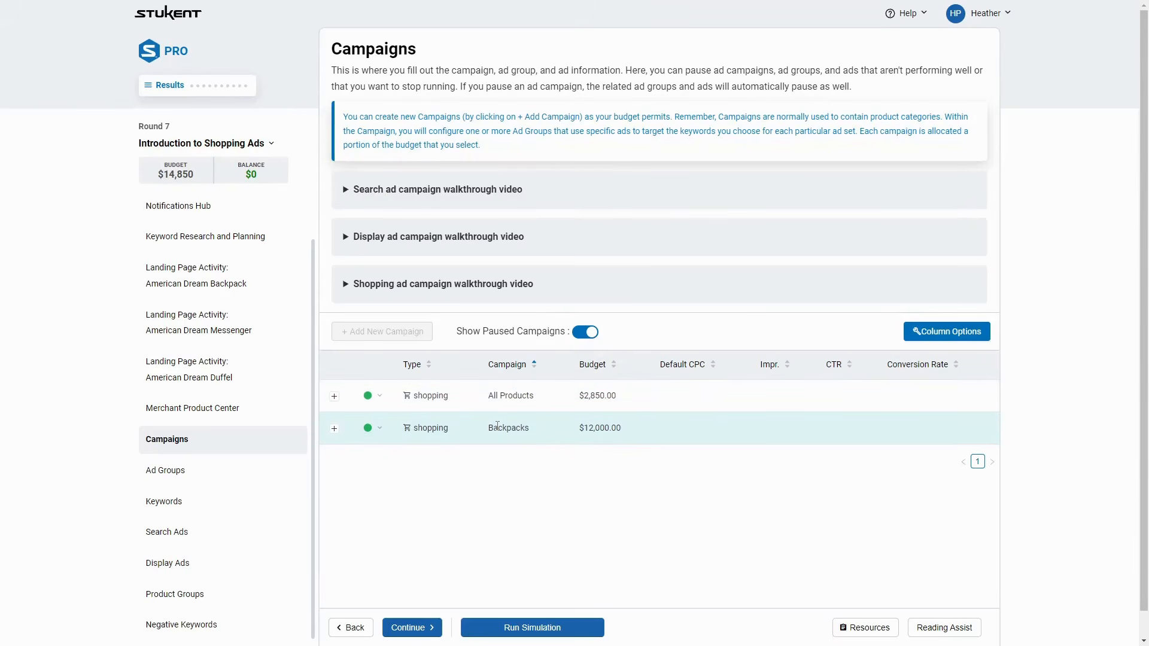
pyautogui.moveTo(490, 428); pyautogui.dragTo(615, 431)
pyautogui.click(627, 440)
pyautogui.moveTo(489, 395); pyautogui.dragTo(627, 396)
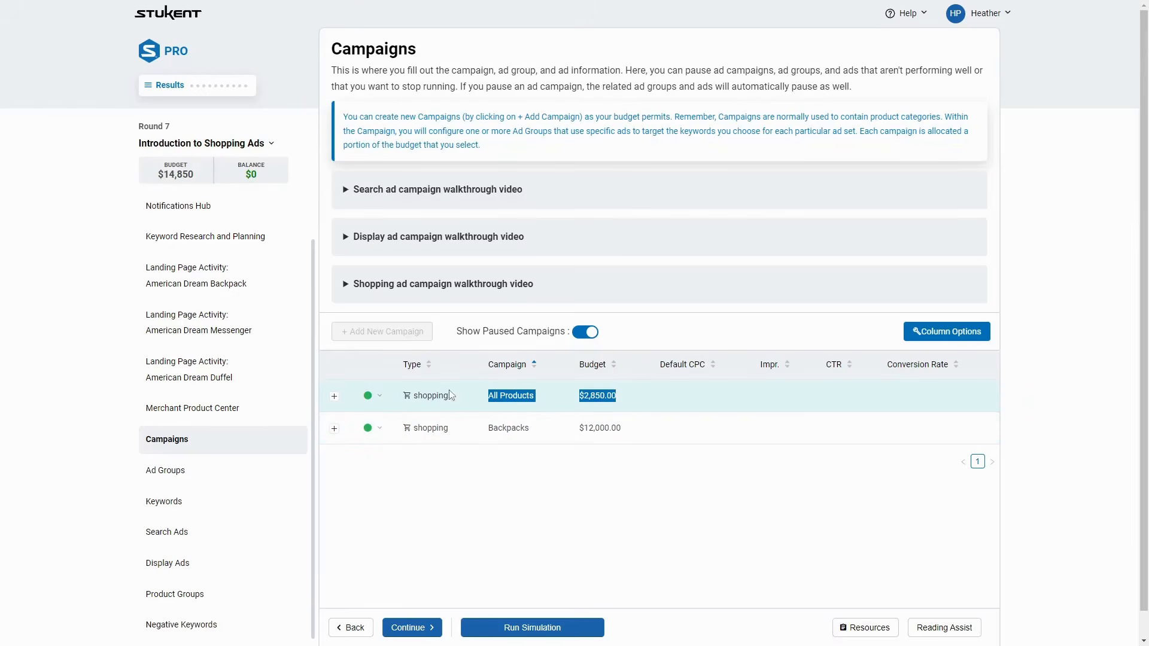
# Step: Check the daily budgets in the settings of the All Products and Backpacks campaigns
pyautogui.click(334, 396)
pyautogui.click(374, 429)
pyautogui.click(449, 199)
pyautogui.click(653, 365)
pyautogui.click(967, 588)
pyautogui.click(334, 462)
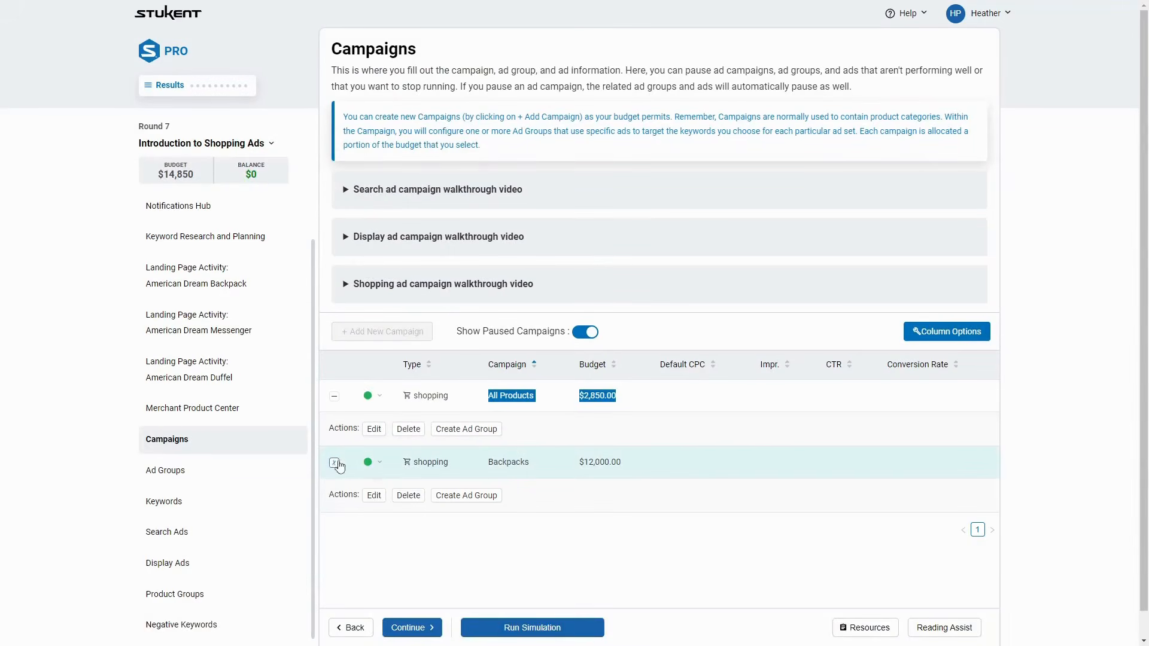
pyautogui.click(374, 495)
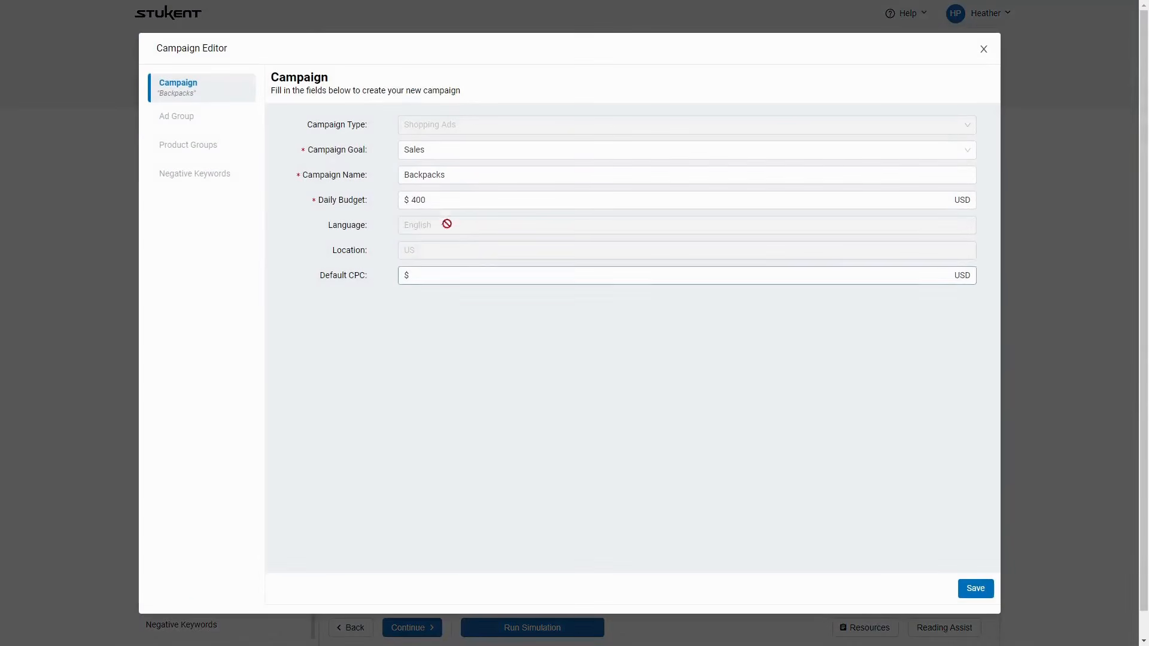
pyautogui.click(975, 588)
# Step: Compare the names given to the Backpacks and All Products shopping campaigns
pyautogui.scroll(-1, 527, 398)
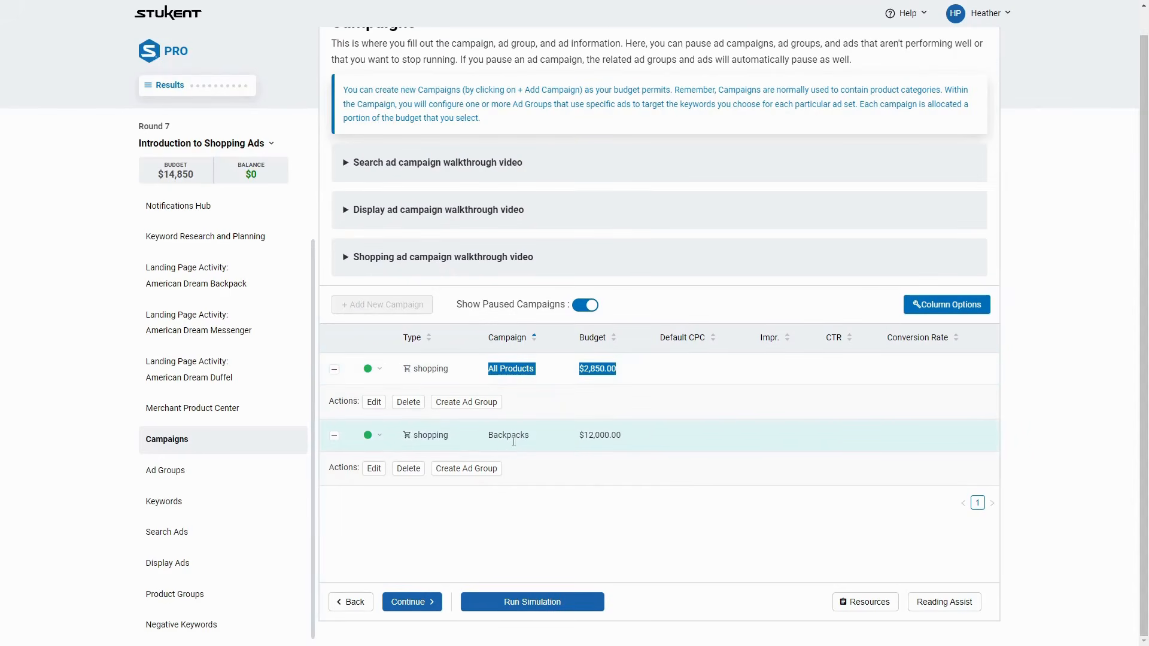
pyautogui.moveTo(491, 436); pyautogui.dragTo(534, 443)
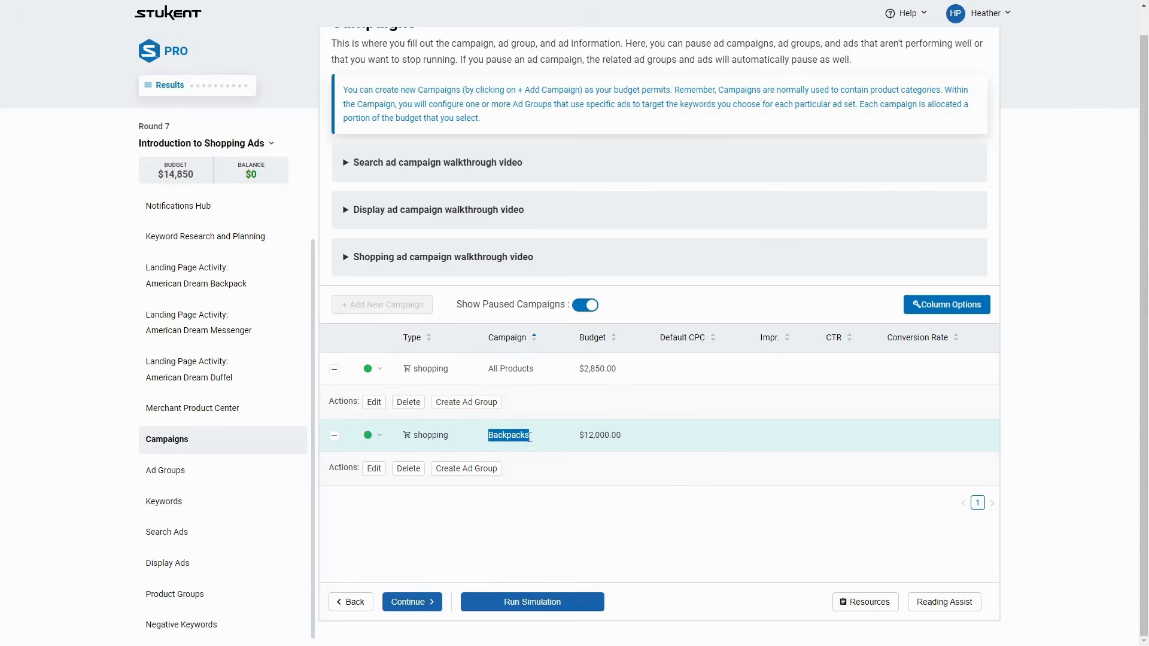
pyautogui.click(531, 438)
pyautogui.moveTo(488, 368); pyautogui.dragTo(530, 368)
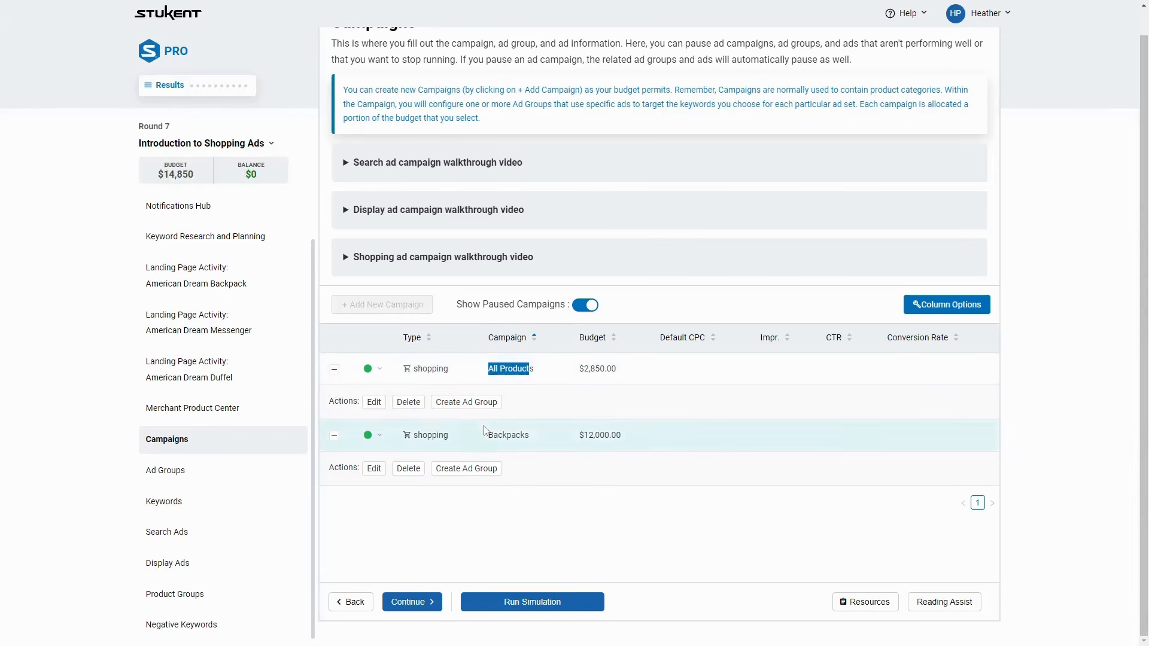
pyautogui.moveTo(488, 435); pyautogui.dragTo(541, 441)
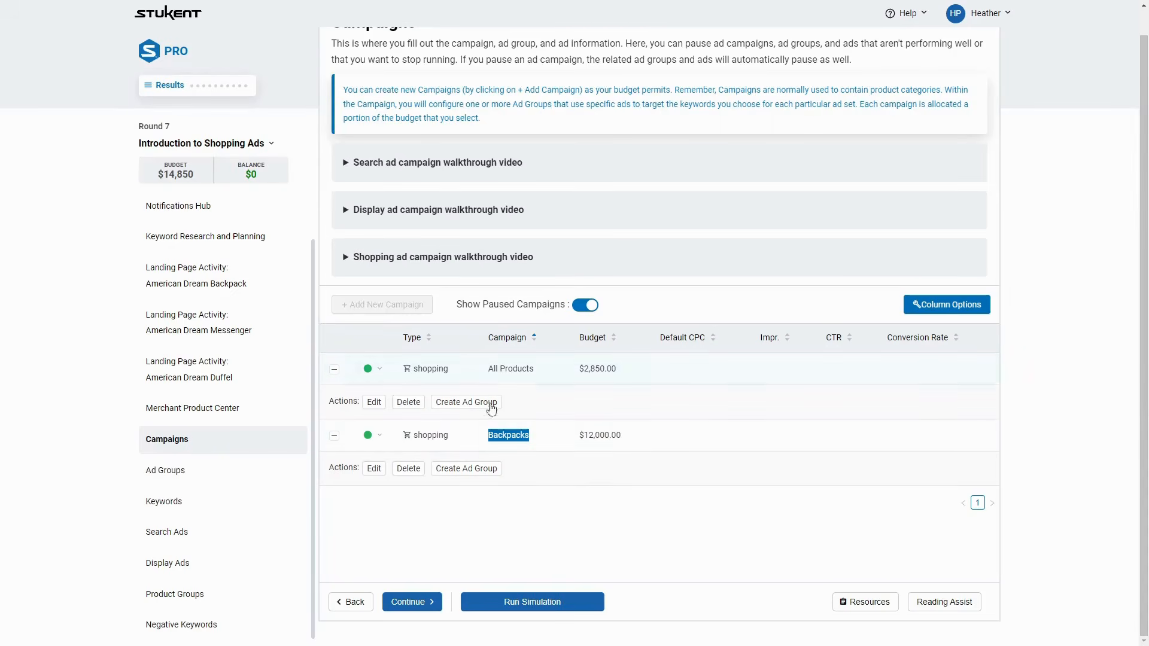
# Step: Rename the All Products campaign's ad group from the ad group list as All Products
pyautogui.click(165, 481)
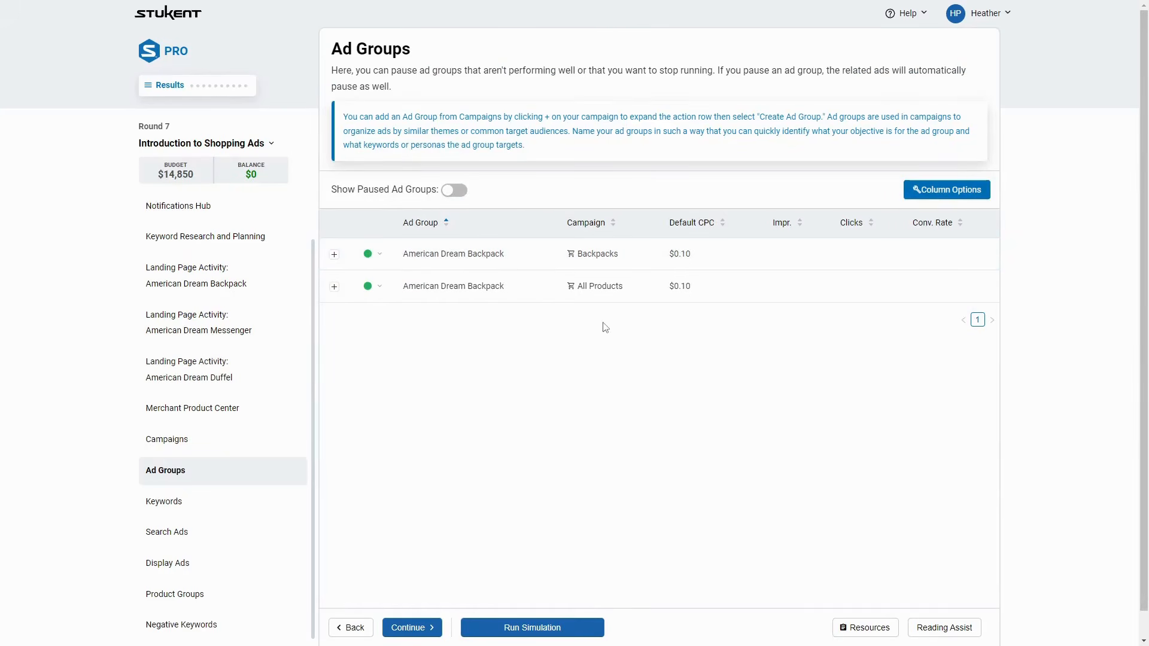
pyautogui.click(334, 287)
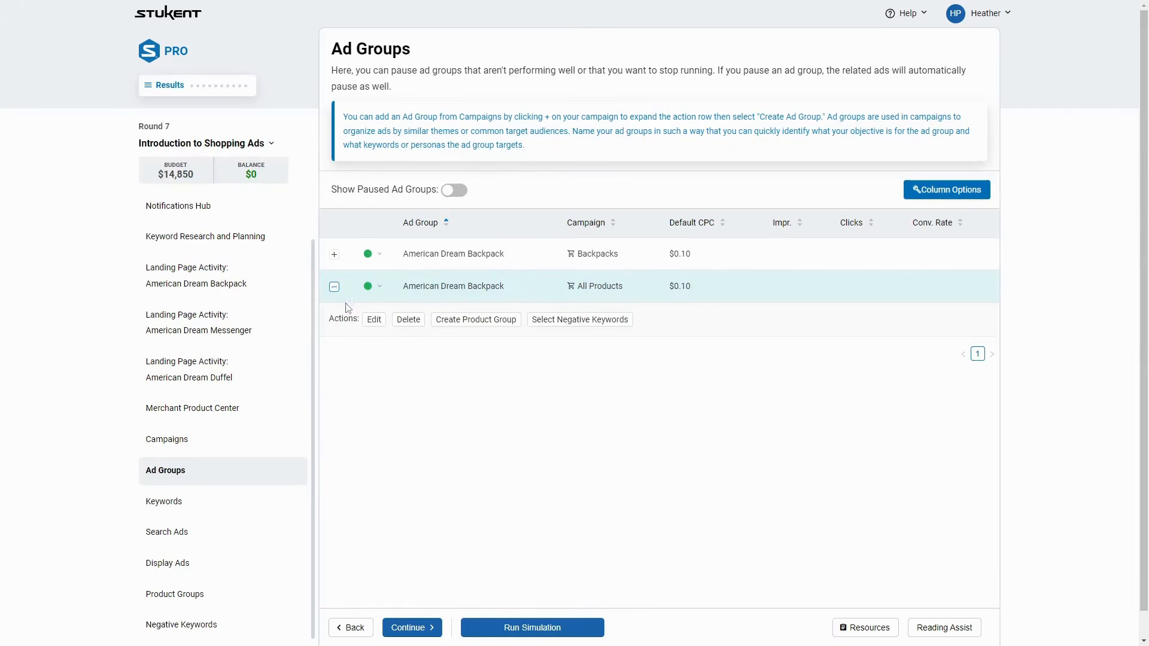
pyautogui.click(373, 320)
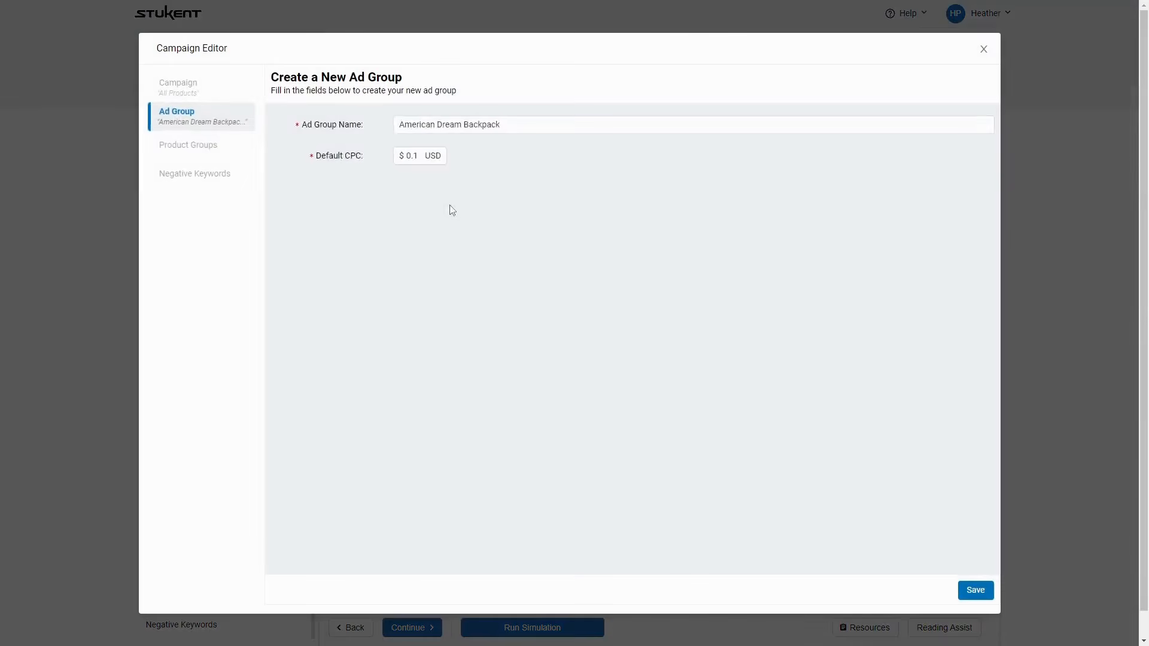
pyautogui.hotkey('ctrl', 'a')
pyautogui.write('All Pr')
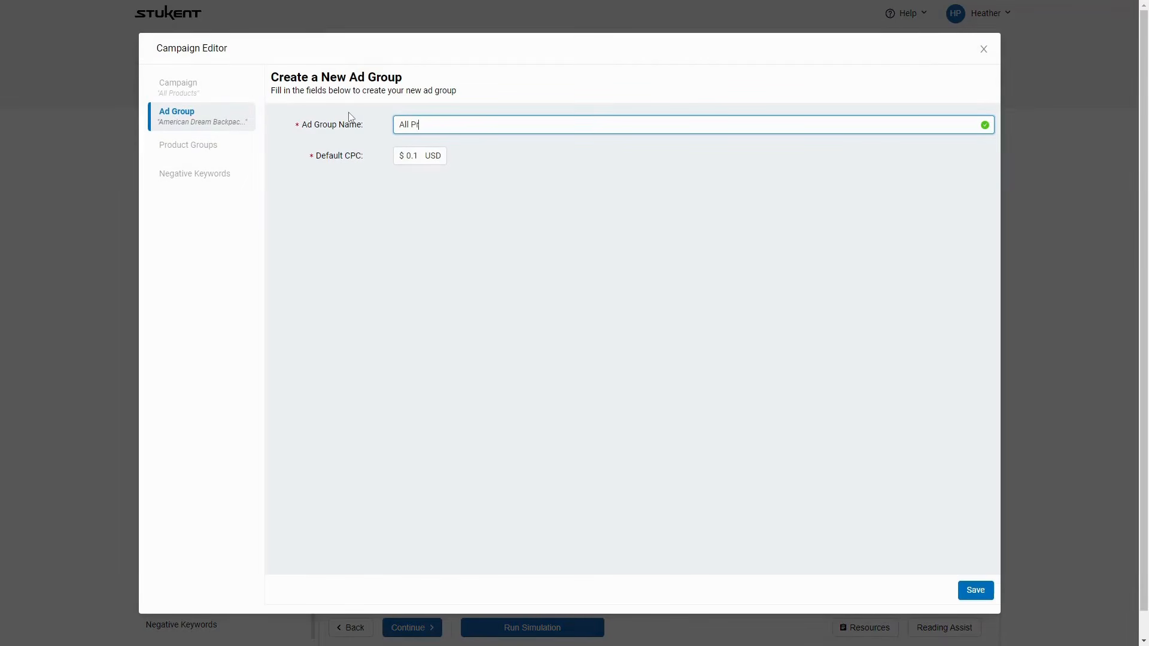
pyautogui.click(974, 590)
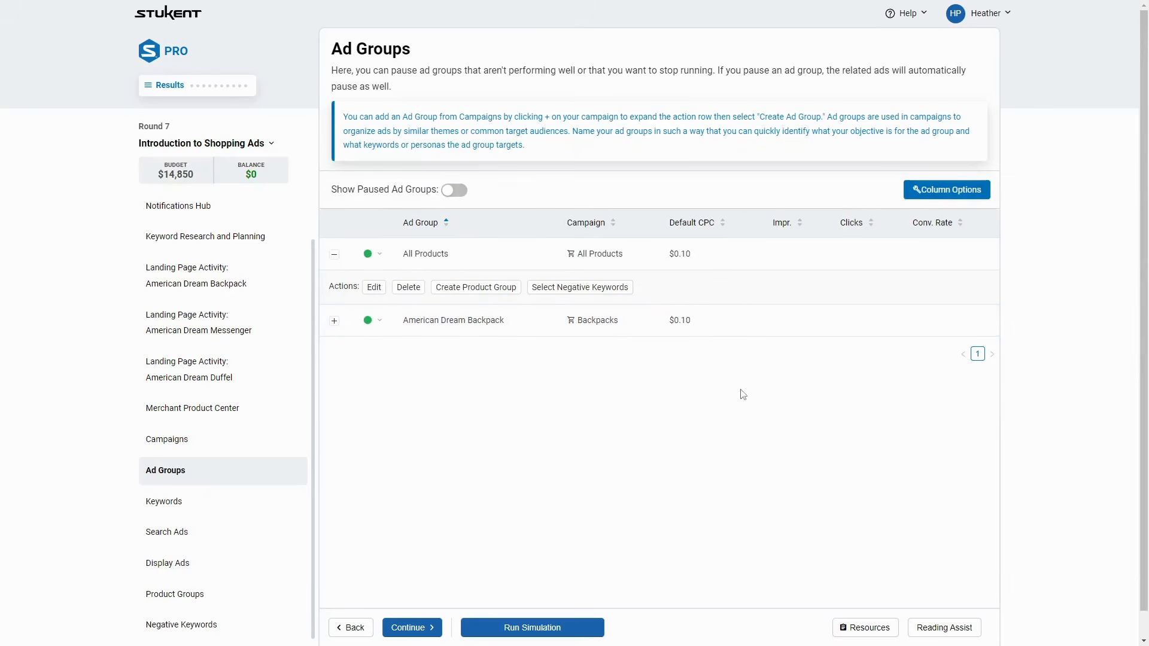
# Step: Look up the American Dream Backpack's retail price in the product line resources
pyautogui.moveTo(508, 323); pyautogui.dragTo(406, 325)
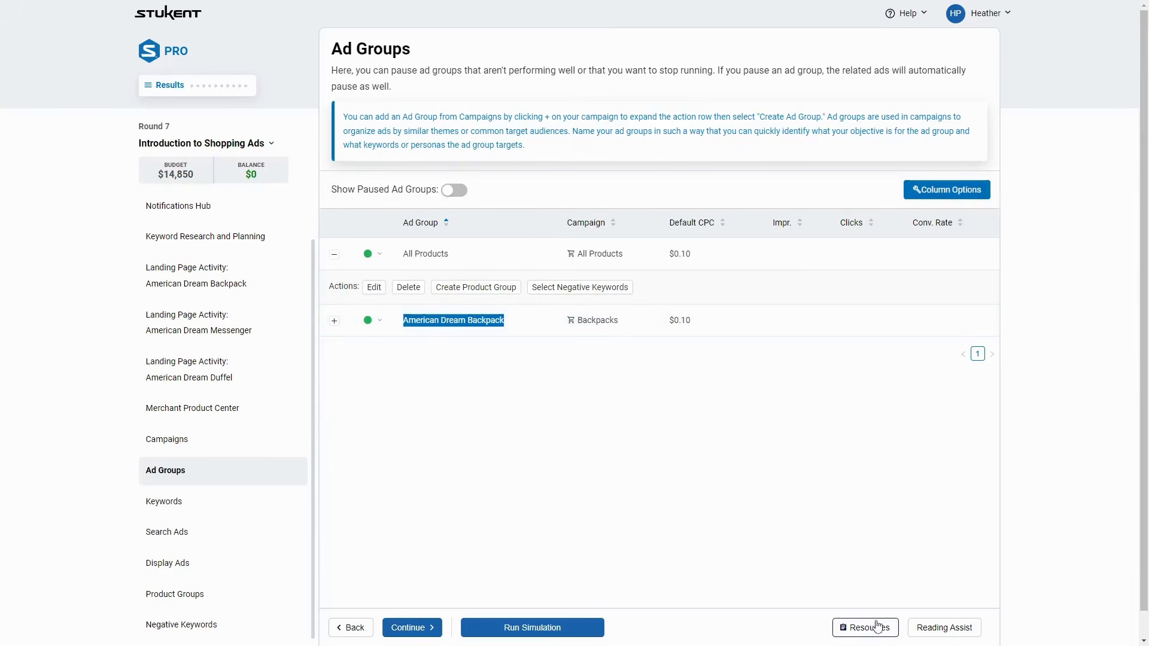
pyautogui.click(842, 627)
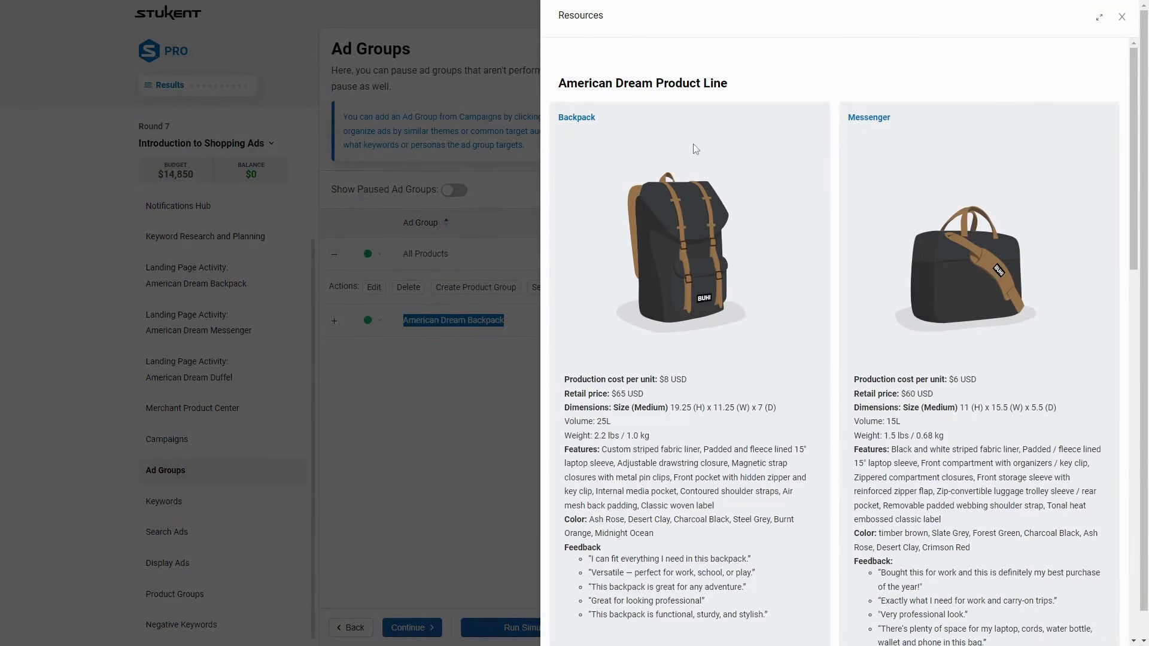
pyautogui.scroll(-1, 692, 148)
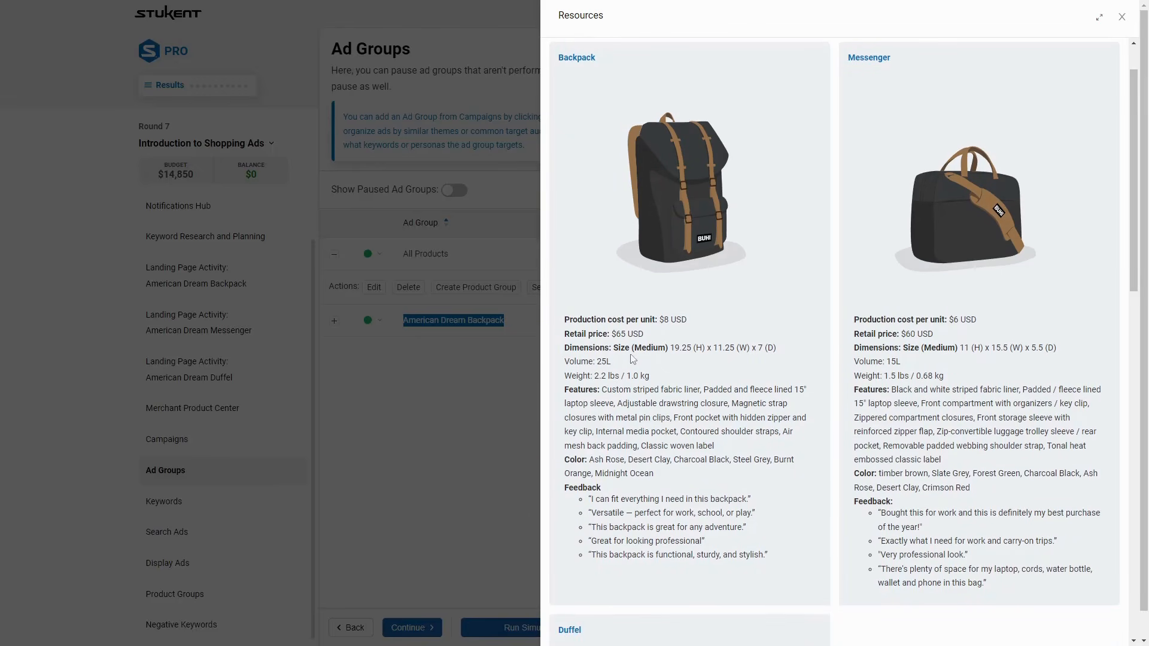
pyautogui.moveTo(654, 341)
pyautogui.mouseDown()
pyautogui.moveTo(604, 334)
pyautogui.moveTo(666, 341)
pyautogui.mouseUp()
pyautogui.click(608, 342)
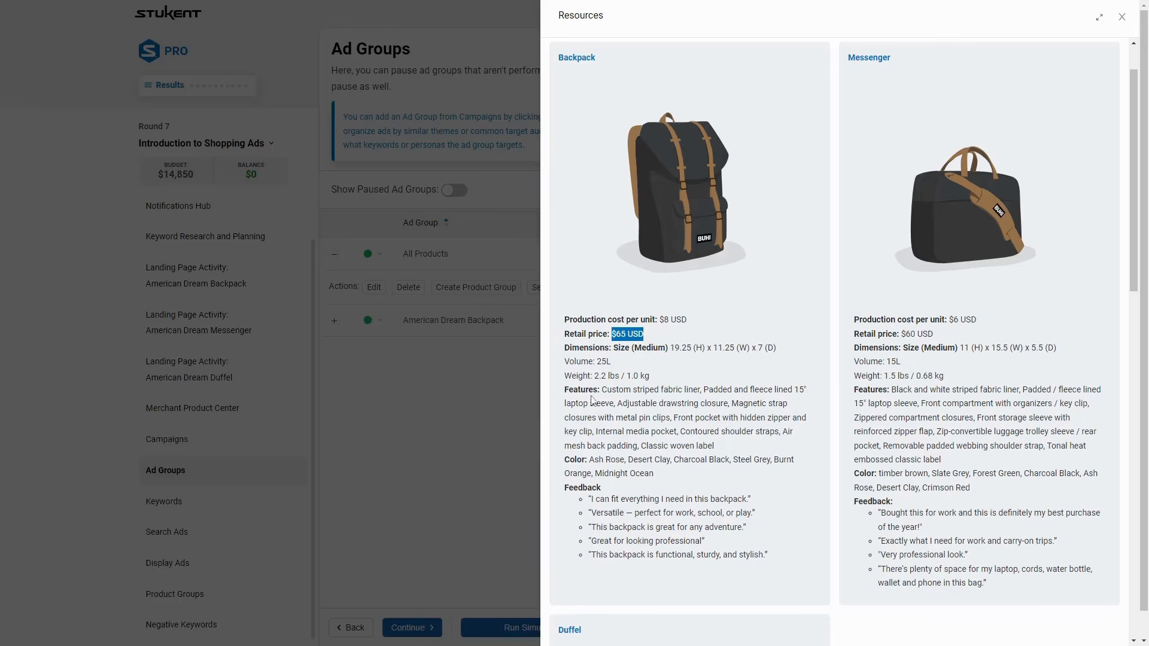
pyautogui.click(483, 404)
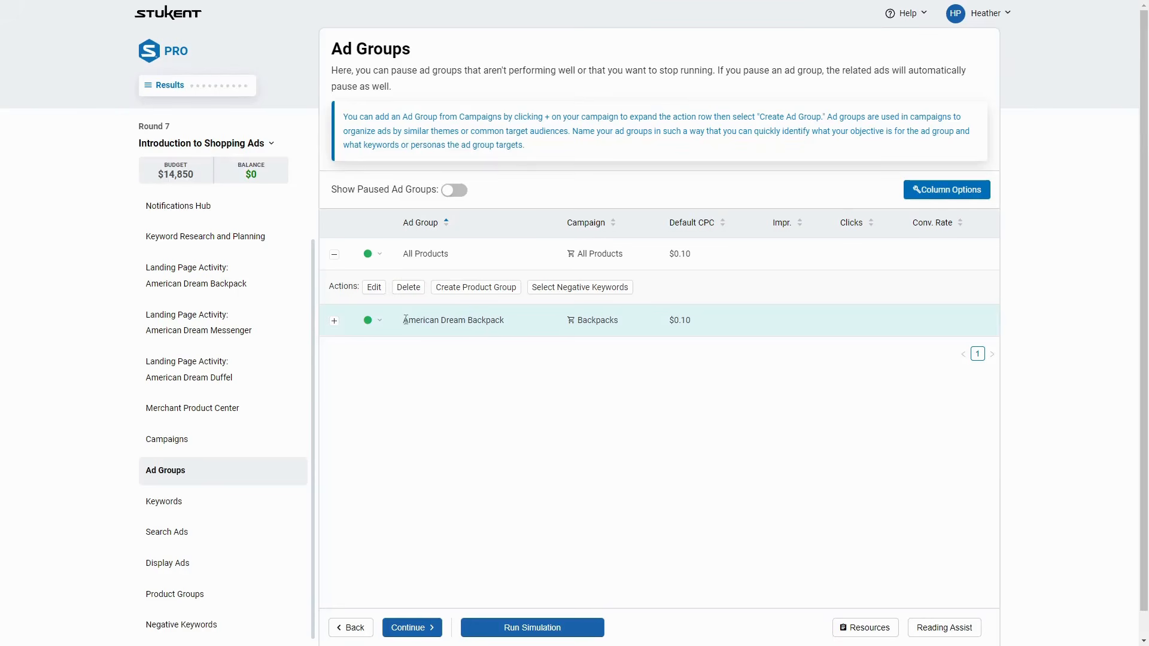
# Step: Check the "Price - $65 or more" product group against the American Dream Backpack's retail price in the resources
pyautogui.scroll(-1, 215, 531)
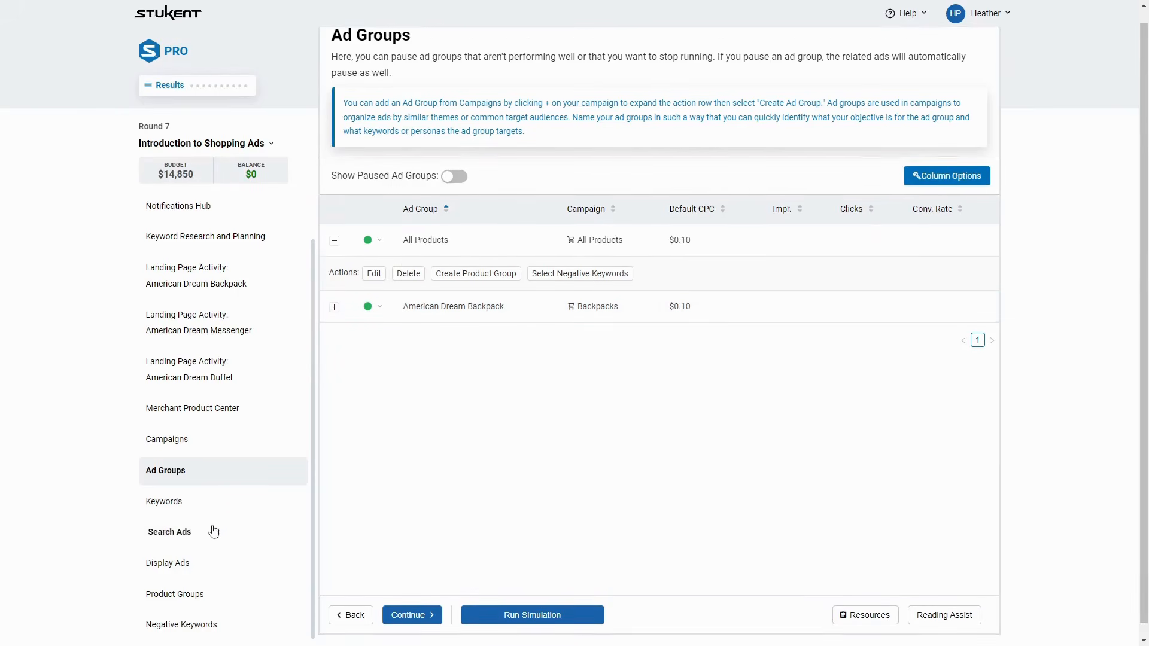
pyautogui.click(199, 598)
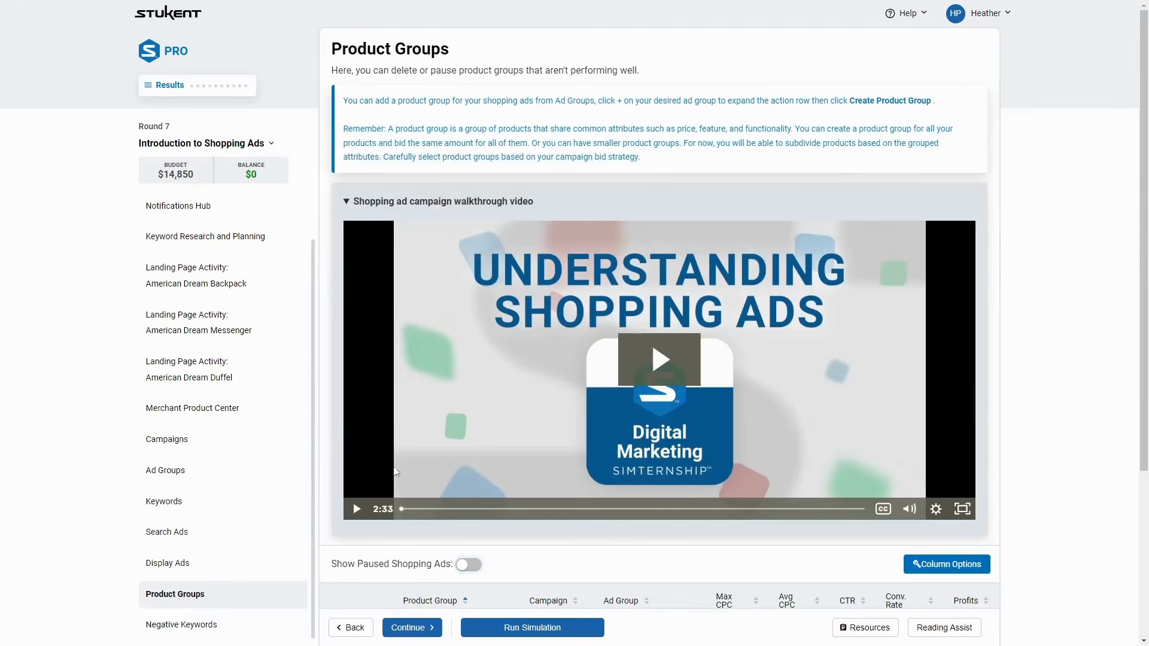
pyautogui.scroll(-5, 441, 466)
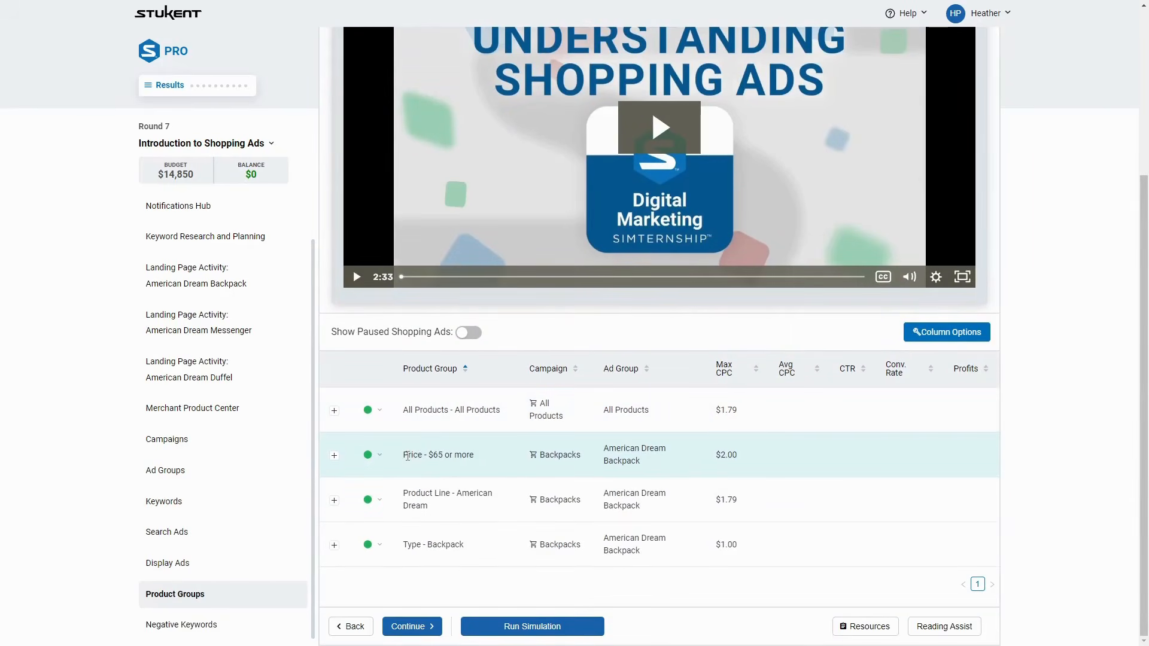
pyautogui.moveTo(408, 456); pyautogui.dragTo(451, 460)
pyautogui.click(852, 625)
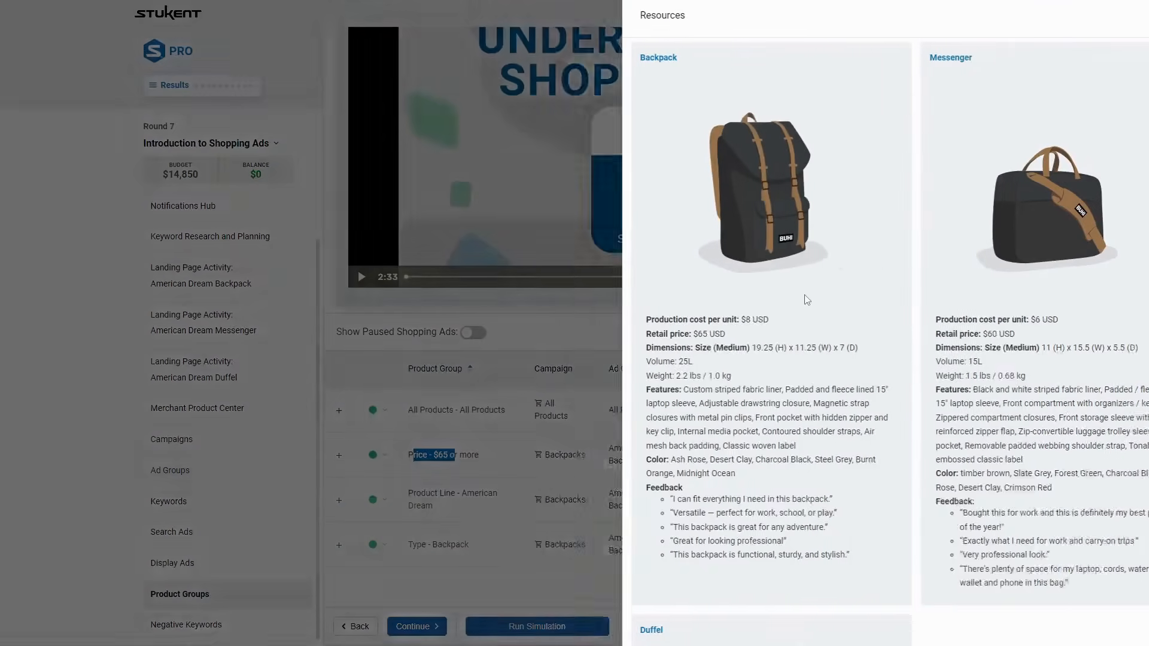
pyautogui.moveTo(622, 335); pyautogui.dragTo(654, 335)
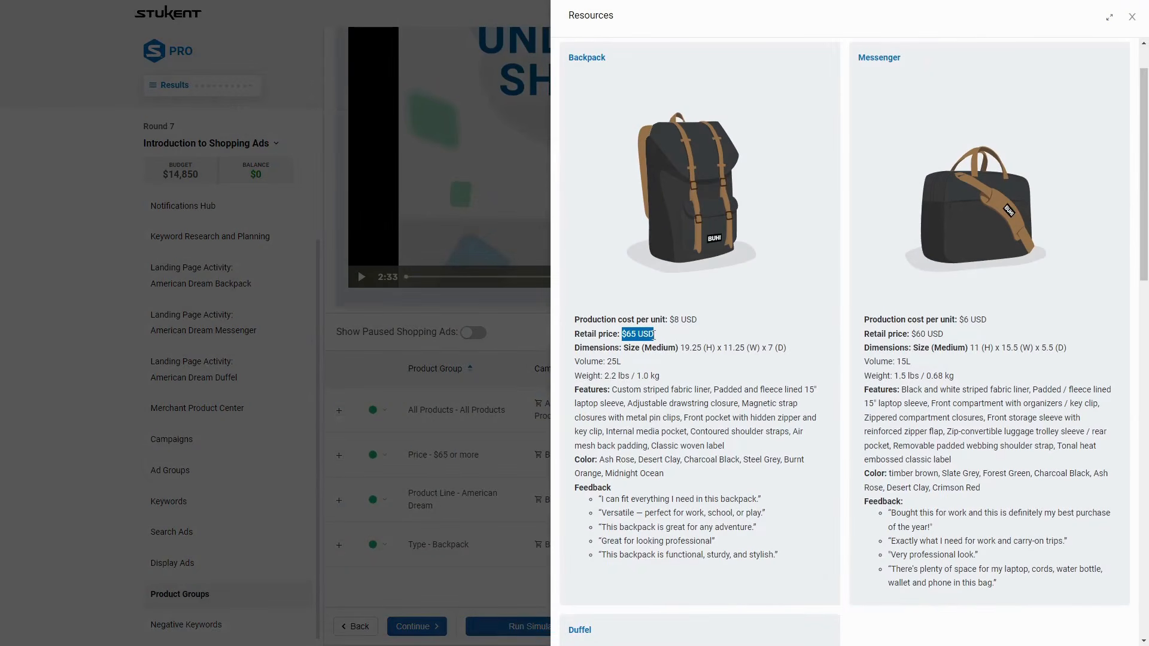
pyautogui.click(476, 465)
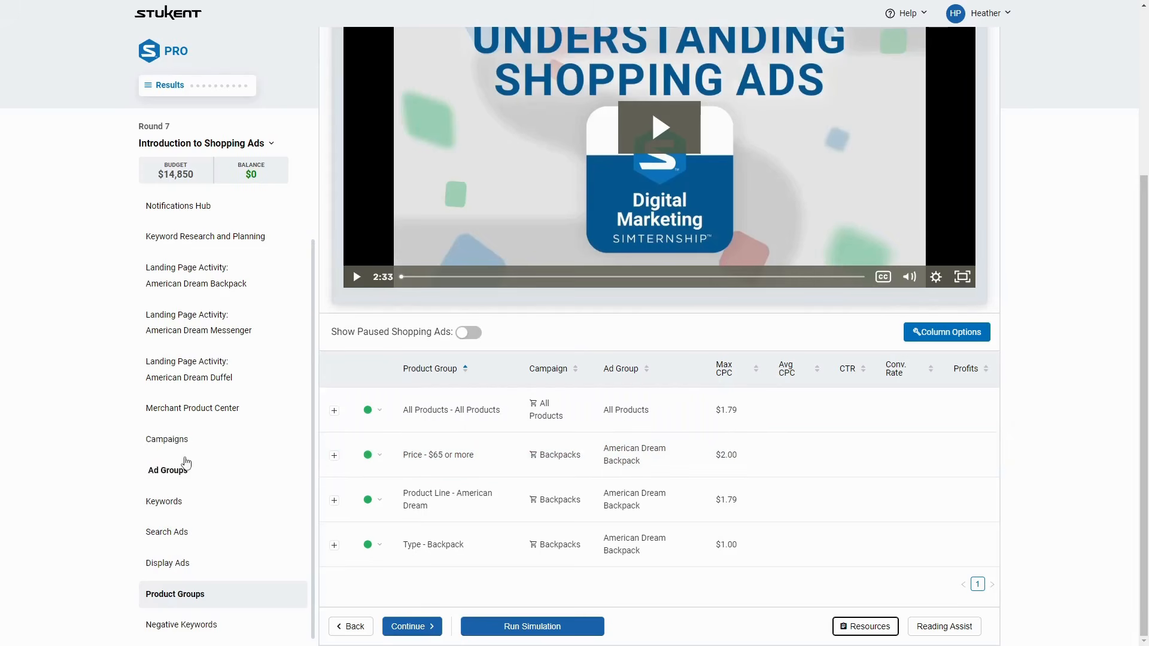
# Step: Examine the product names and prices in the Merchant Product Center, then return to the ad group list
pyautogui.click(204, 411)
pyautogui.scroll(-7, 588, 396)
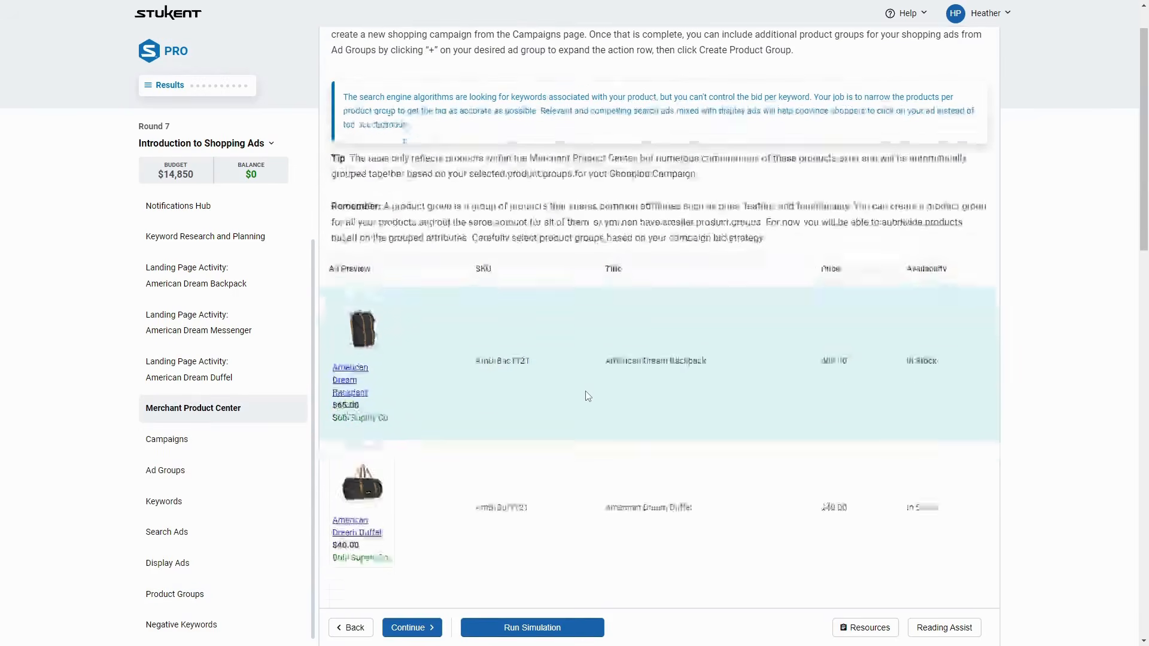
pyautogui.scroll(-9, 853, 407)
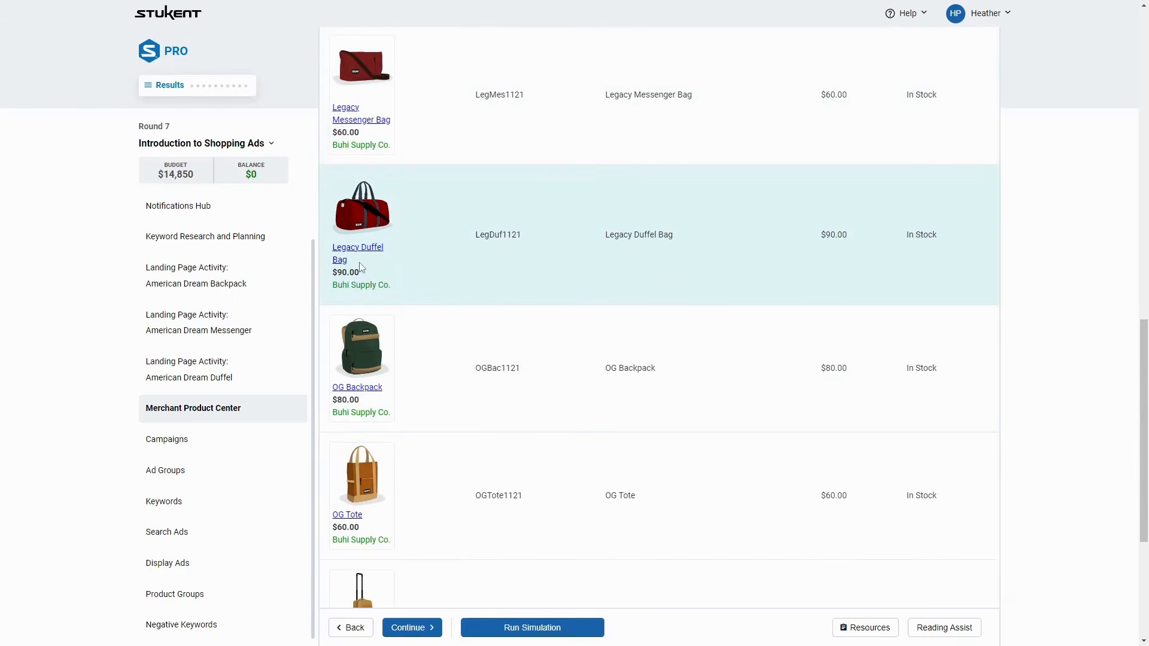
pyautogui.moveTo(361, 262); pyautogui.dragTo(335, 247)
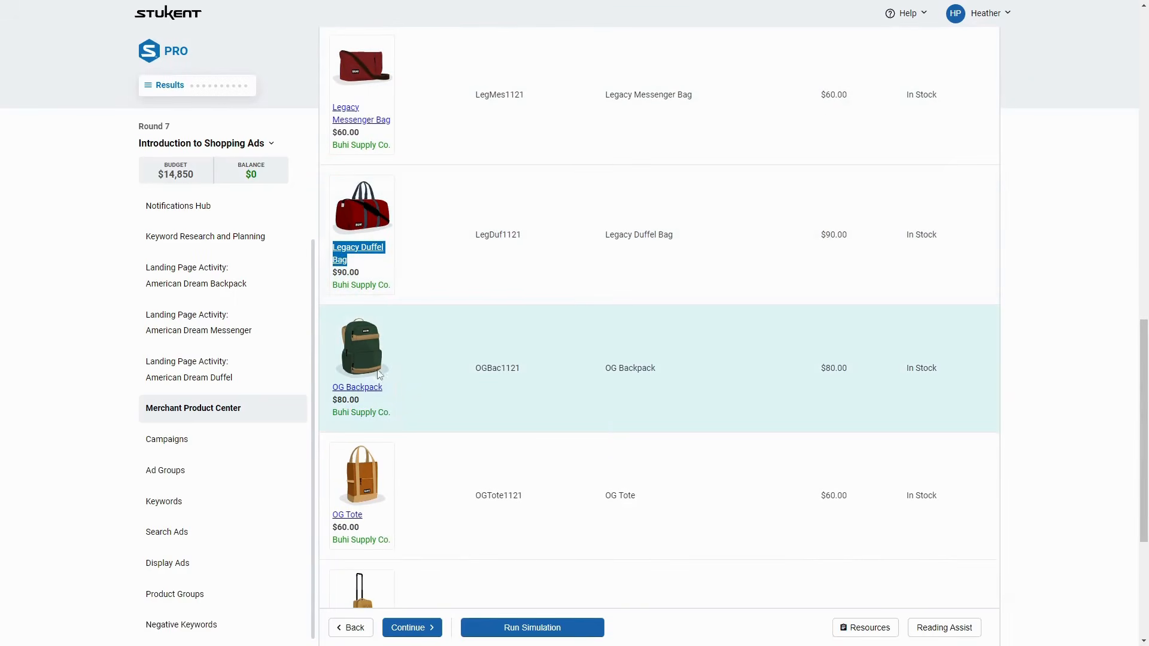
pyautogui.moveTo(386, 387); pyautogui.dragTo(336, 367)
pyautogui.scroll(-5, 398, 392)
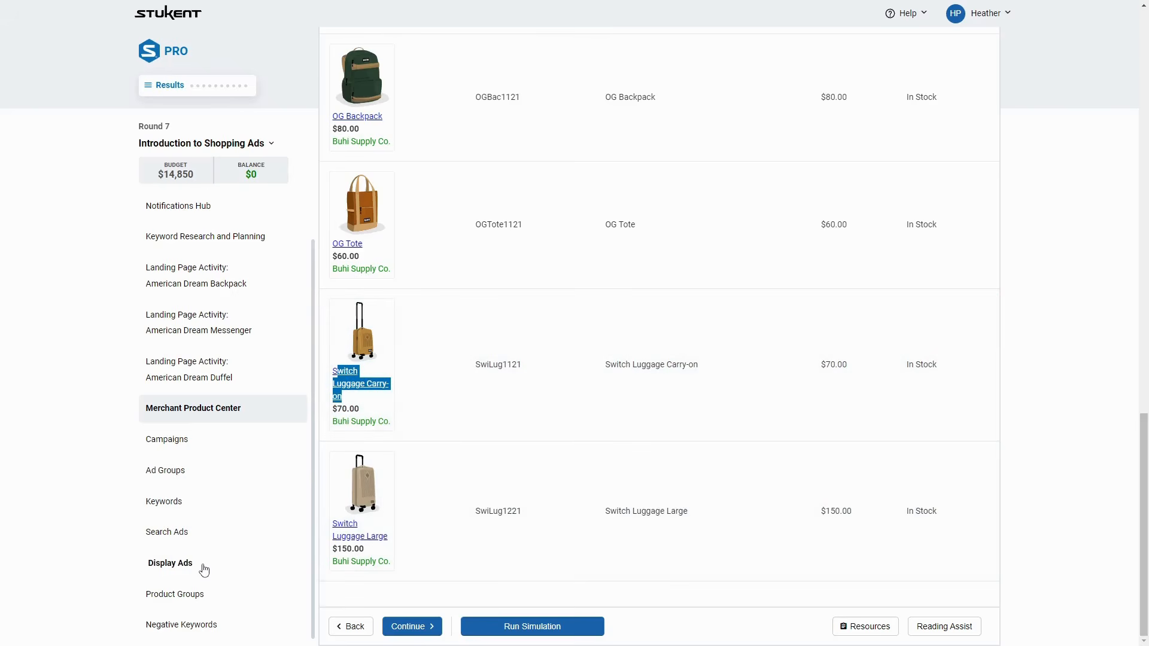
pyautogui.click(192, 470)
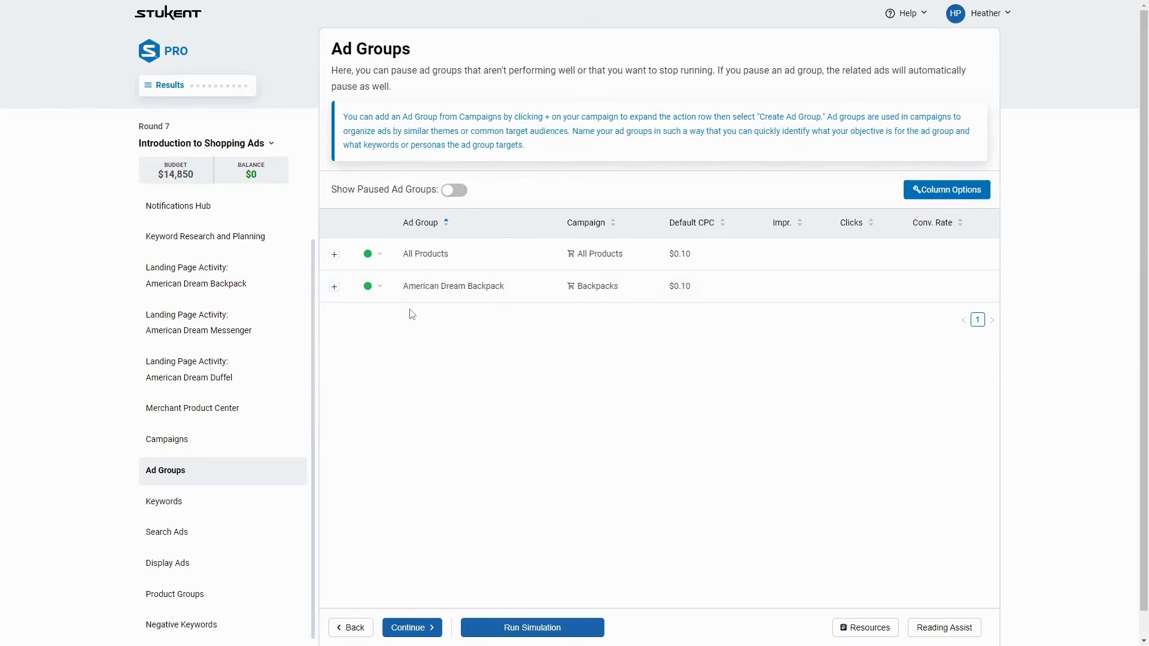
# Step: Search the keyword research for "american dream" and look through the matching keywords
pyautogui.click(197, 240)
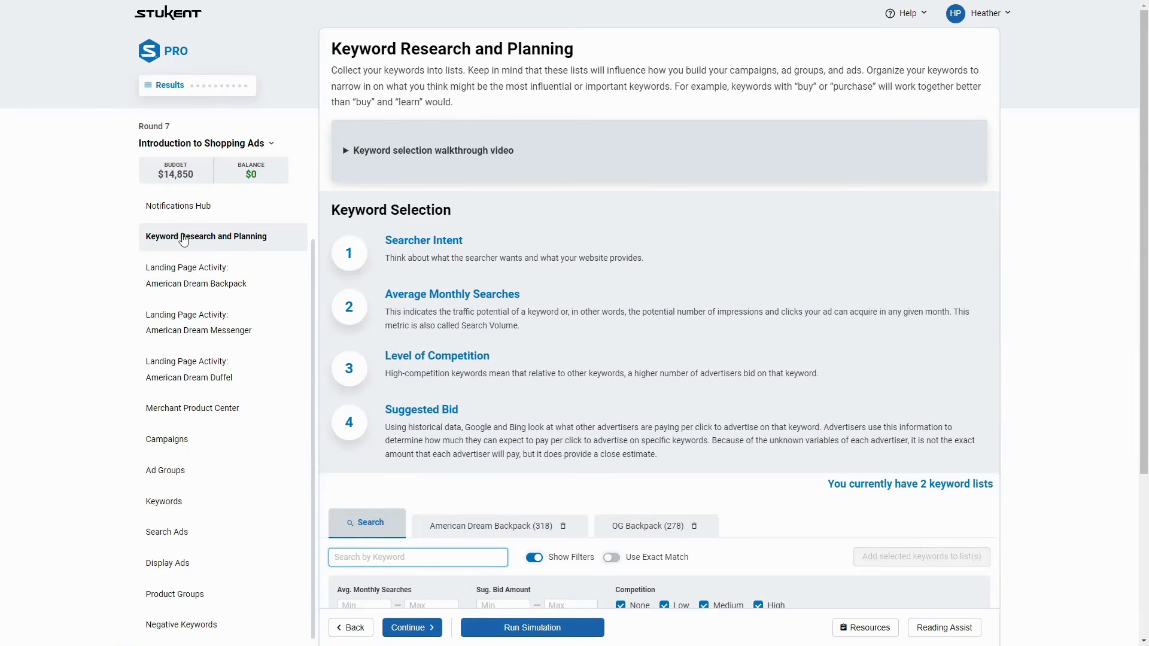
pyautogui.scroll(-3, 540, 398)
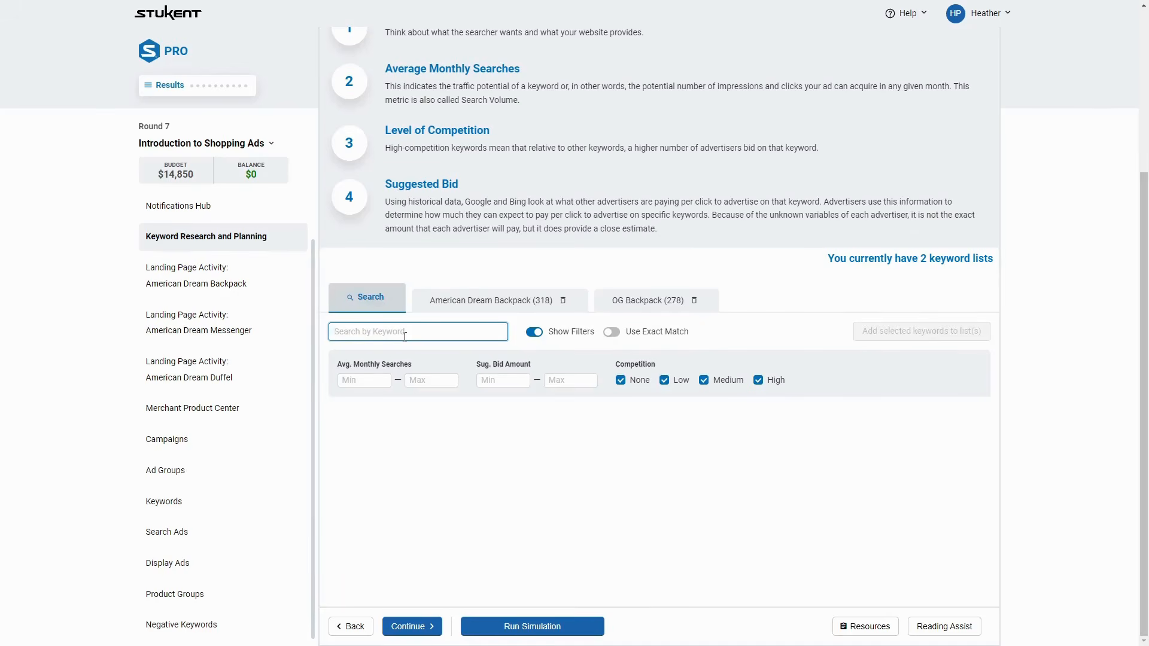
pyautogui.write('american dream')
pyautogui.press('Return')
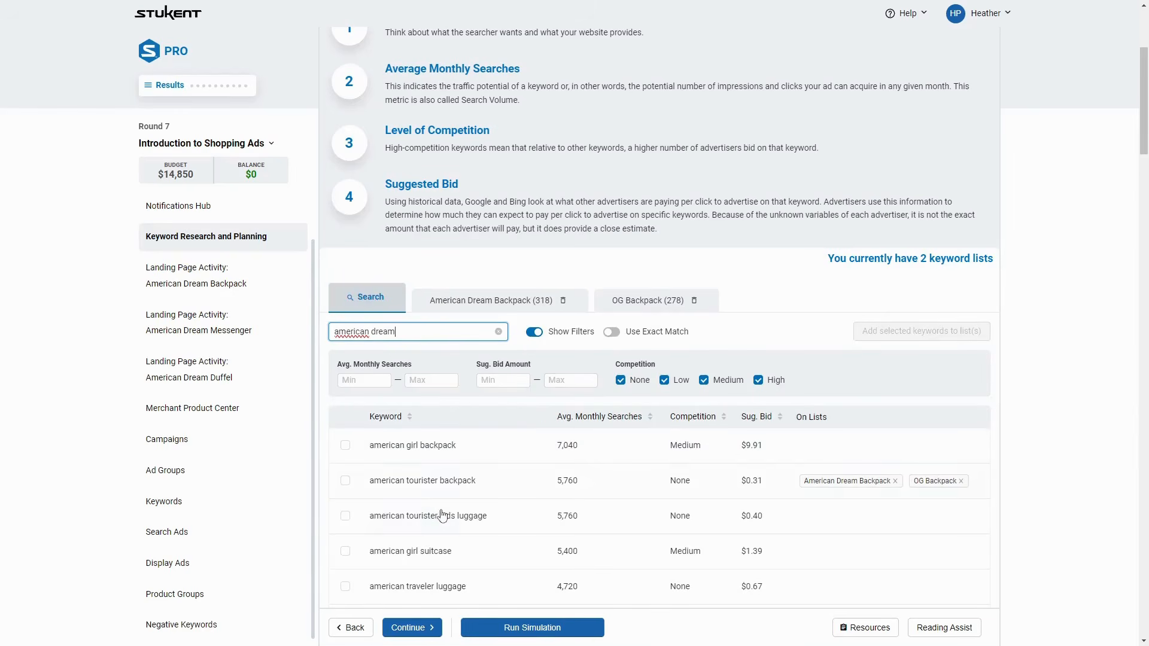
pyautogui.scroll(-2, 383, 478)
pyautogui.scroll(-1, 485, 476)
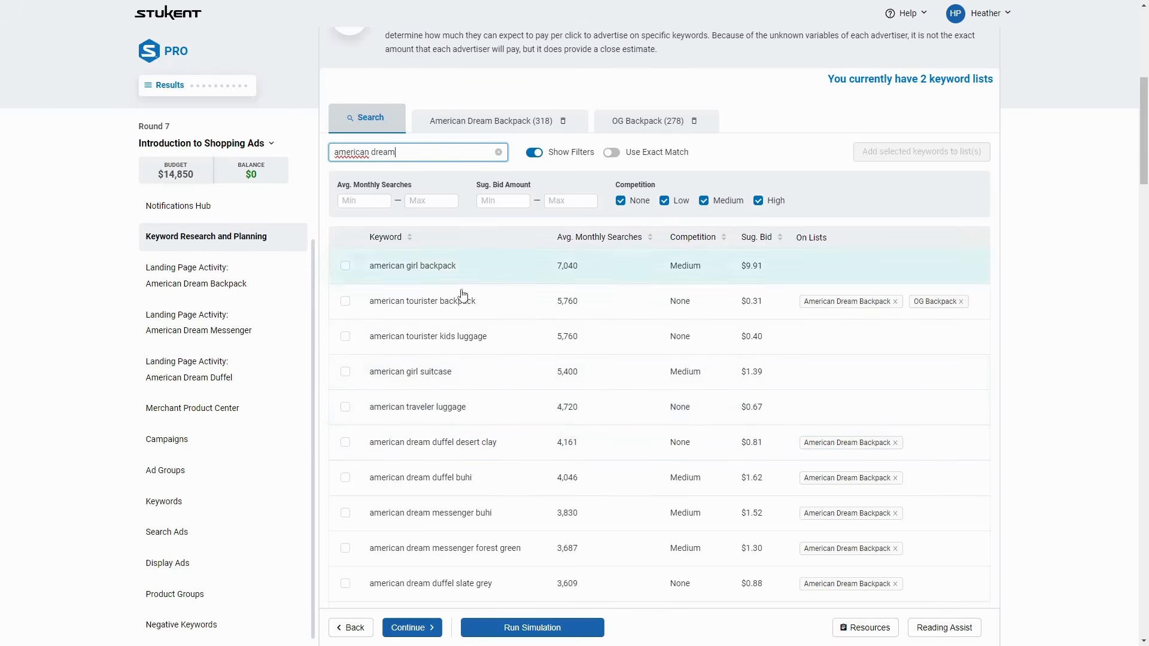
# Step: Search the keyword research for "backpack" instead
pyautogui.moveTo(419, 154); pyautogui.dragTo(337, 154)
pyautogui.press('BackSpace')
pyautogui.write('imac')
pyautogui.press('BackSpace')
pyautogui.press('BackSpace')
pyautogui.press('BackSpace')
pyautogui.press('BackSpace')
pyautogui.write('track')
pyautogui.write('pack')
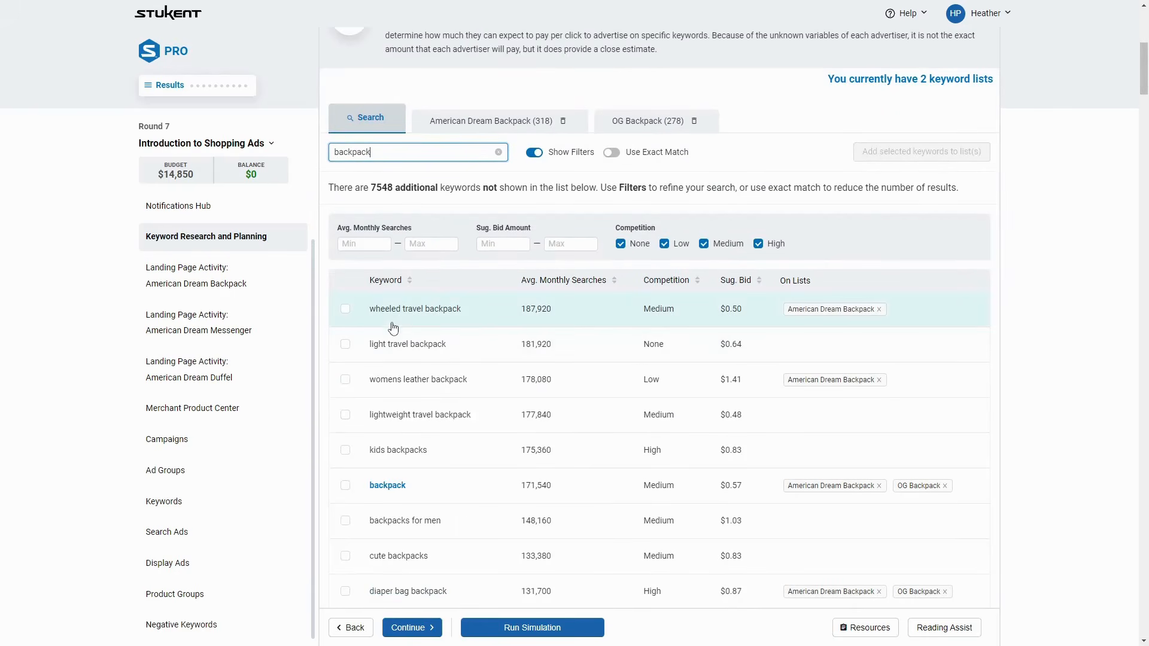
# Step: Compare the backpack's features, colors and feedback in the resources with the keywords in the "backpack" search results
pyautogui.click(860, 627)
pyautogui.moveTo(642, 389); pyautogui.dragTo(685, 555)
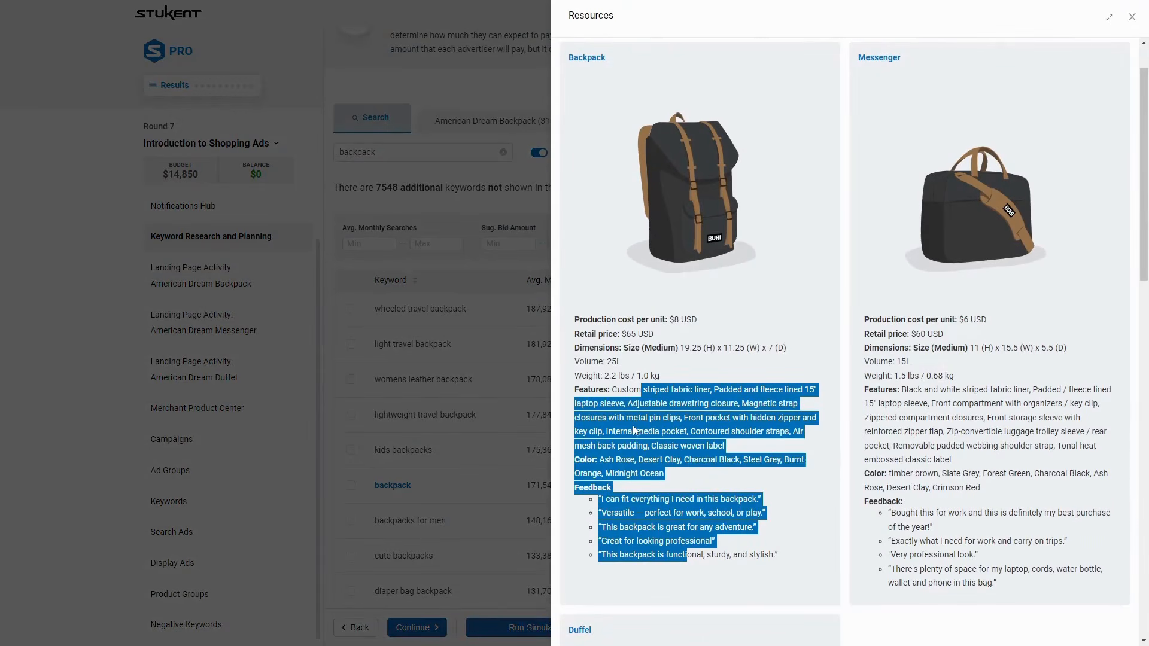
pyautogui.click(609, 406)
pyautogui.click(442, 306)
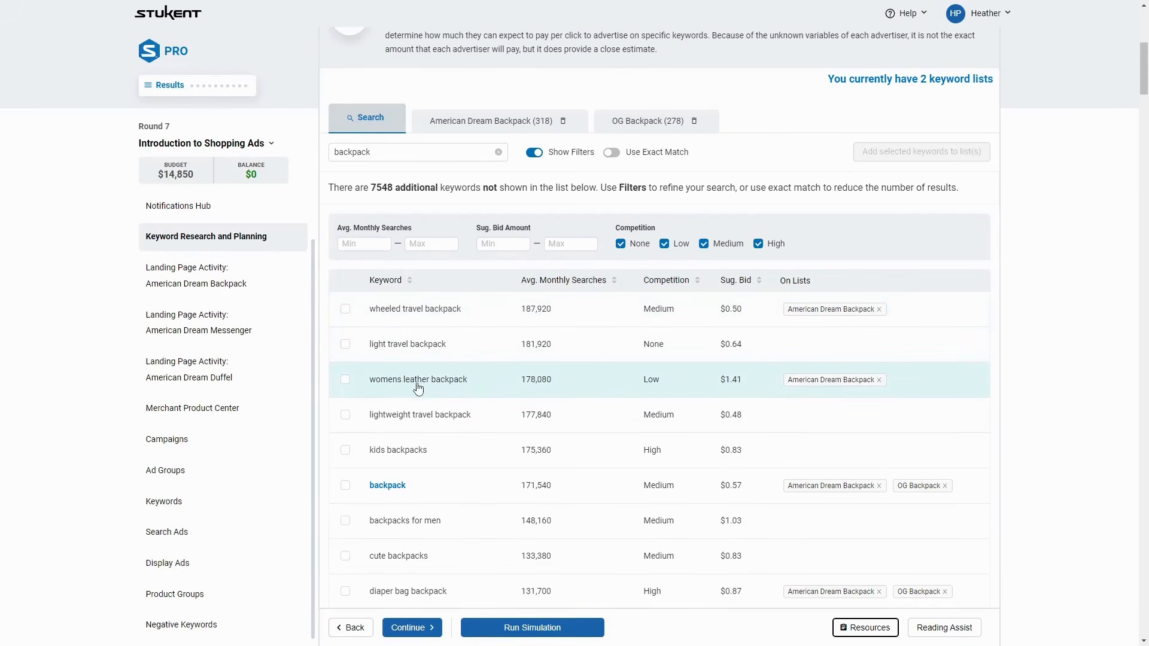
pyautogui.click(865, 627)
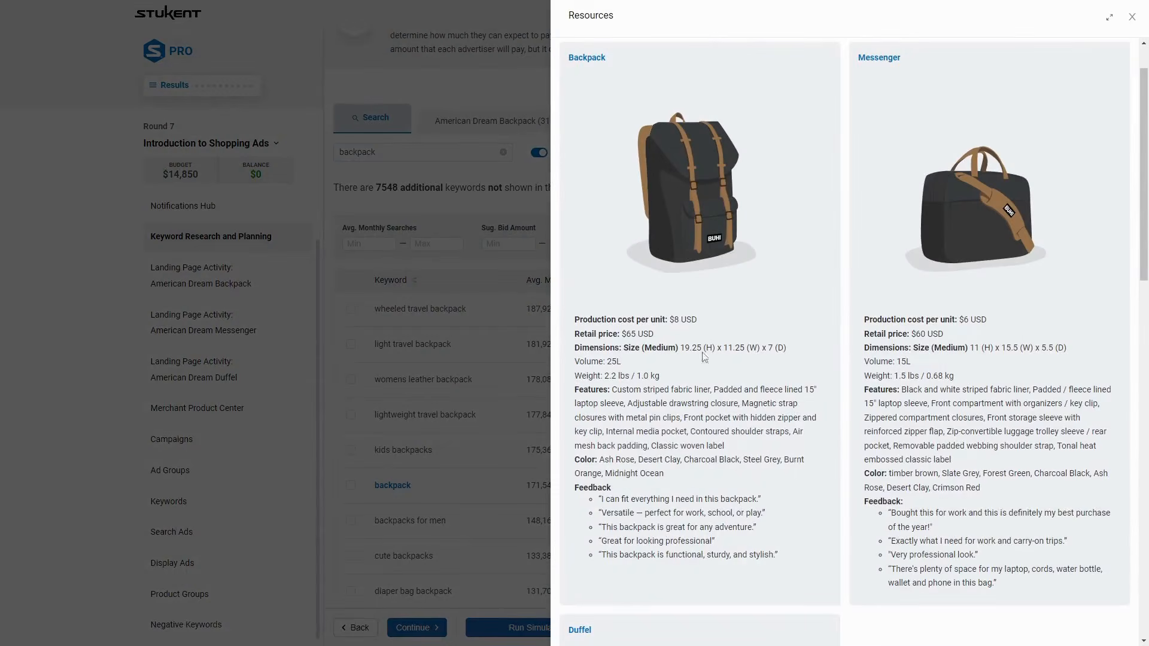
pyautogui.click(492, 503)
pyautogui.scroll(-2, 462, 436)
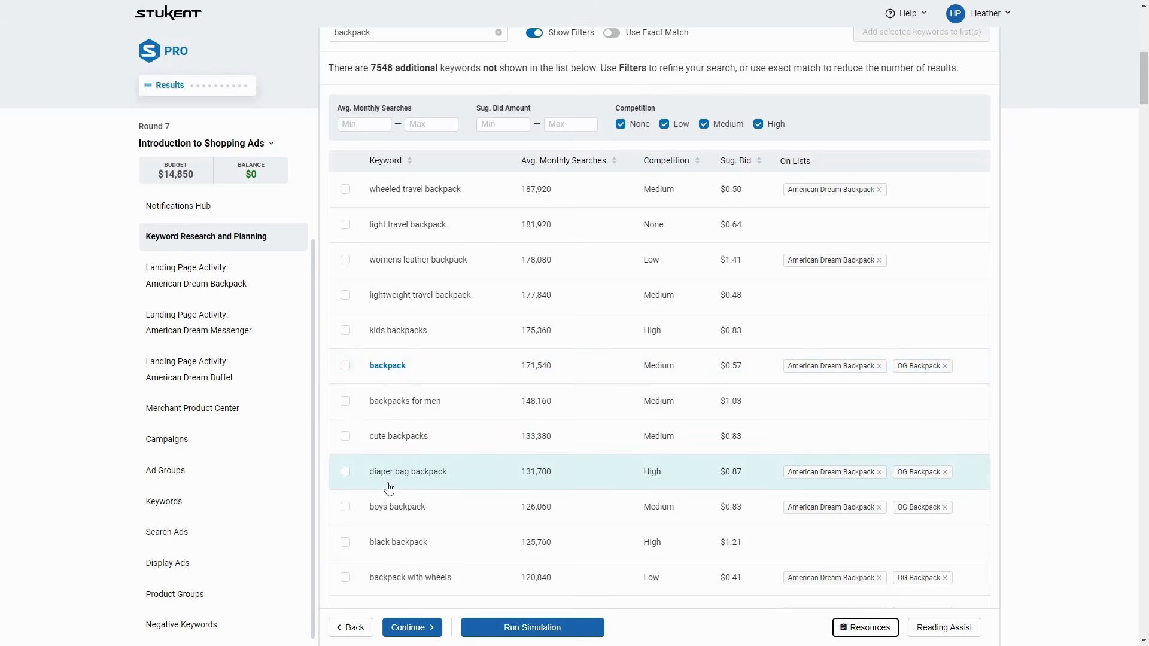
# Step: Read through the customer profiles in the resources to see which bags each customer needs, and return to the keyword results
pyautogui.click(866, 628)
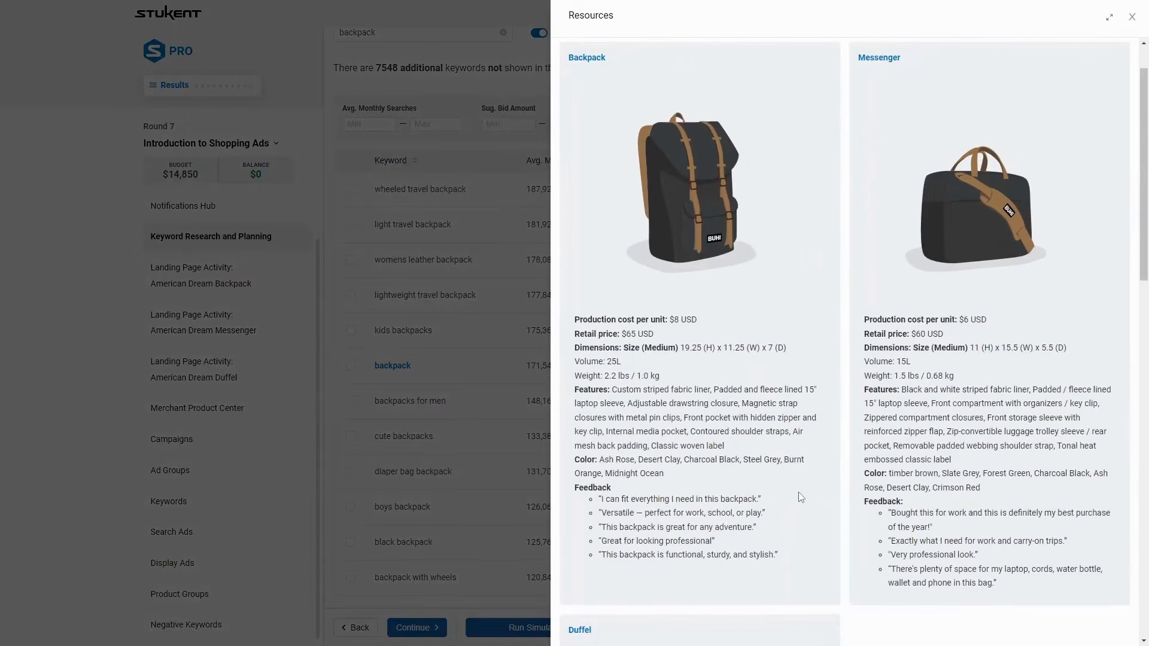
pyautogui.scroll(-5, 796, 480)
pyautogui.scroll(-10, 795, 480)
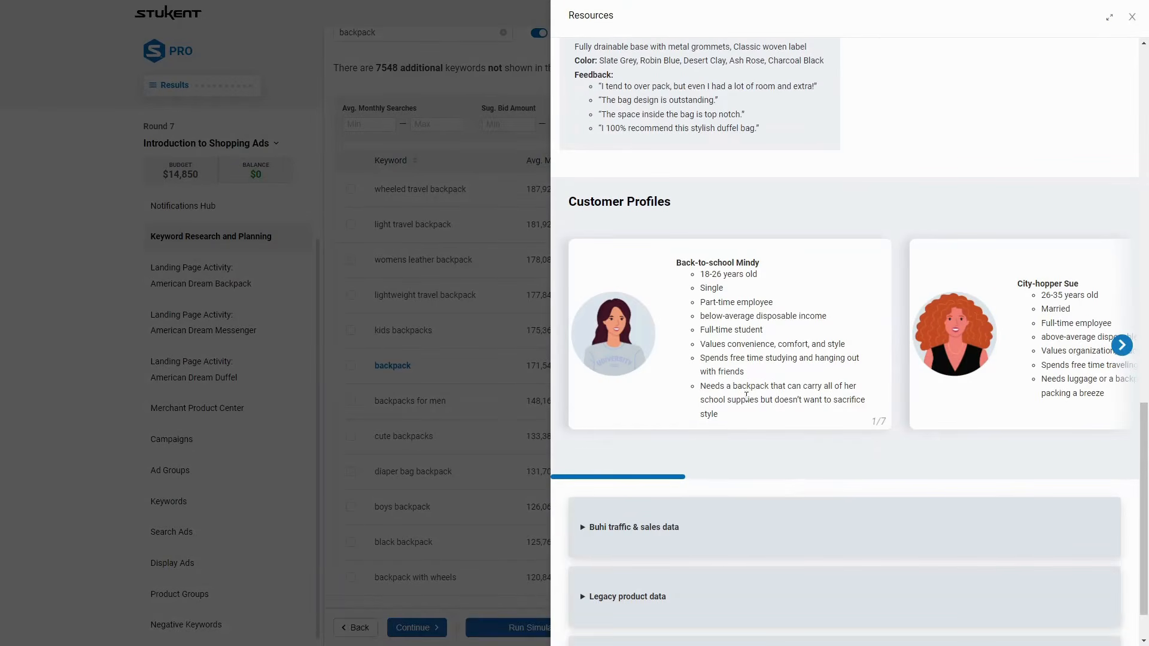
pyautogui.moveTo(679, 259); pyautogui.dragTo(753, 383)
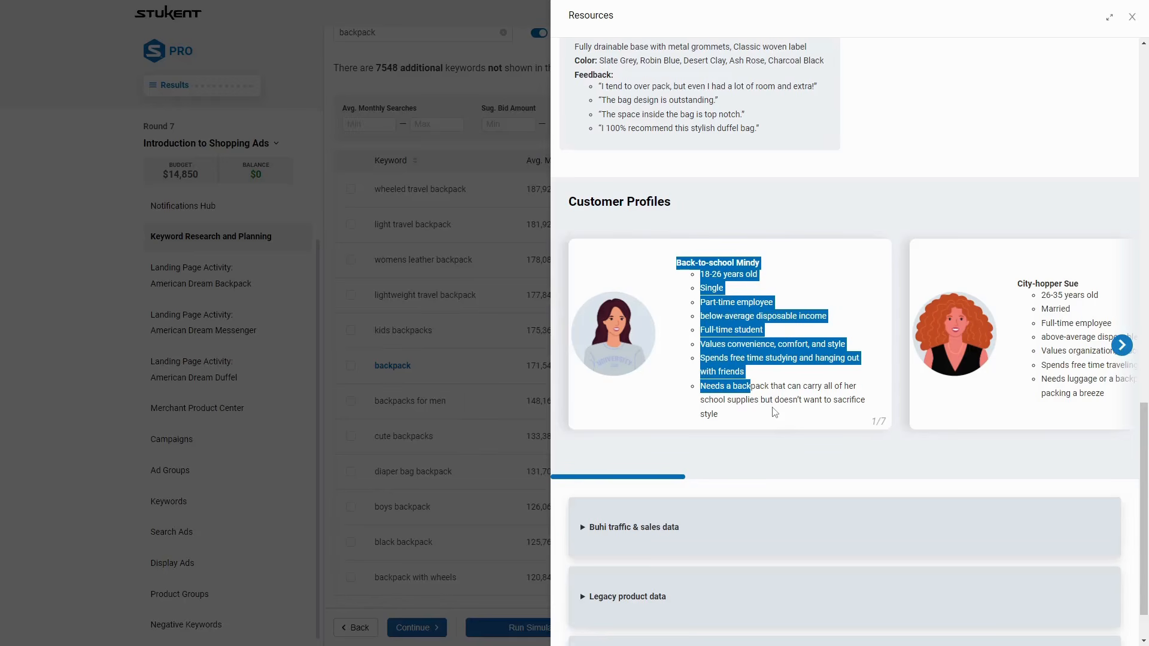
pyautogui.click(772, 407)
pyautogui.moveTo(656, 478); pyautogui.dragTo(733, 487)
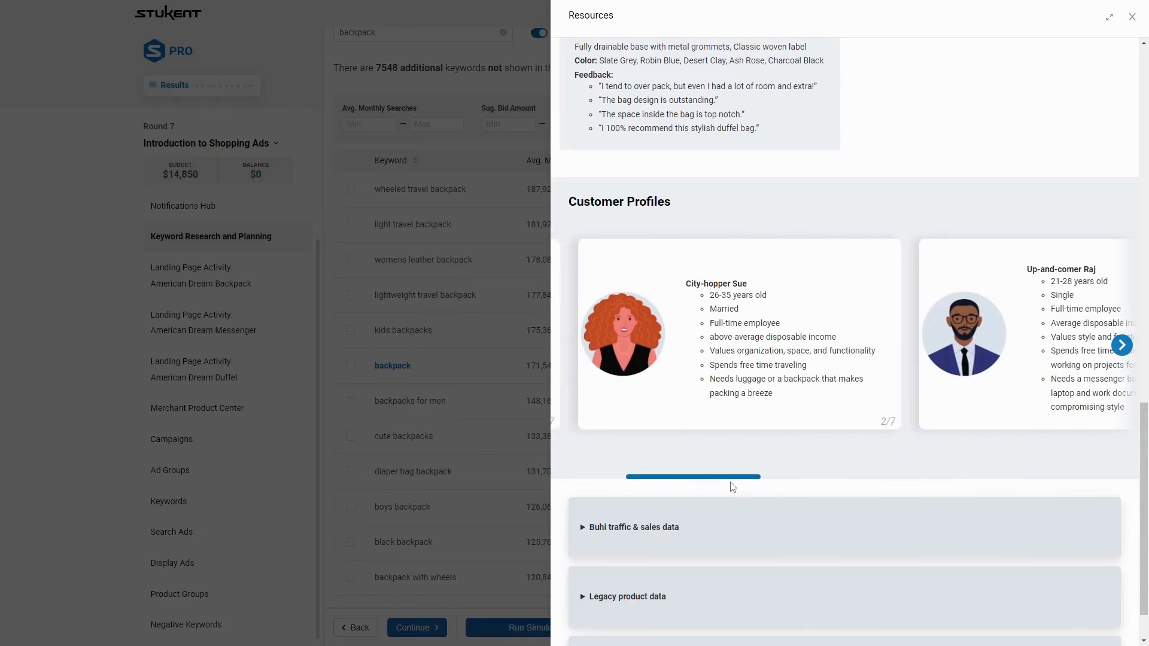
pyautogui.moveTo(711, 295); pyautogui.dragTo(740, 309)
pyautogui.moveTo(782, 398); pyautogui.dragTo(737, 323)
pyautogui.click(762, 487)
pyautogui.moveTo(751, 477); pyautogui.dragTo(964, 479)
pyautogui.moveTo(946, 393); pyautogui.dragTo(920, 367)
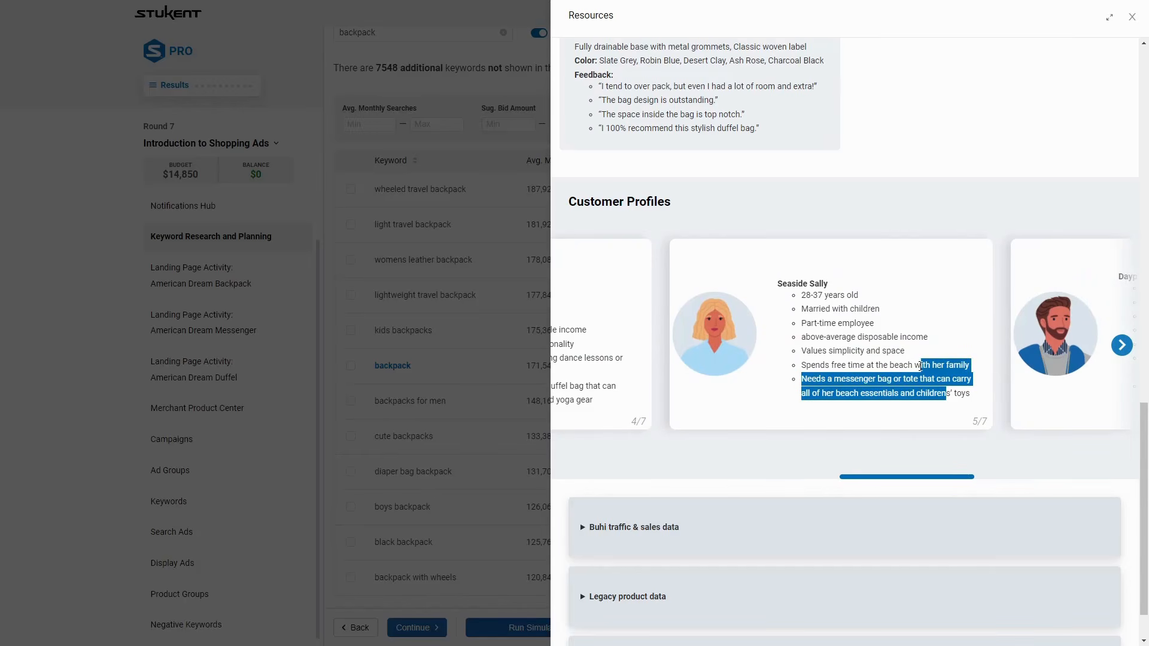
pyautogui.moveTo(945, 477); pyautogui.dragTo(1094, 456)
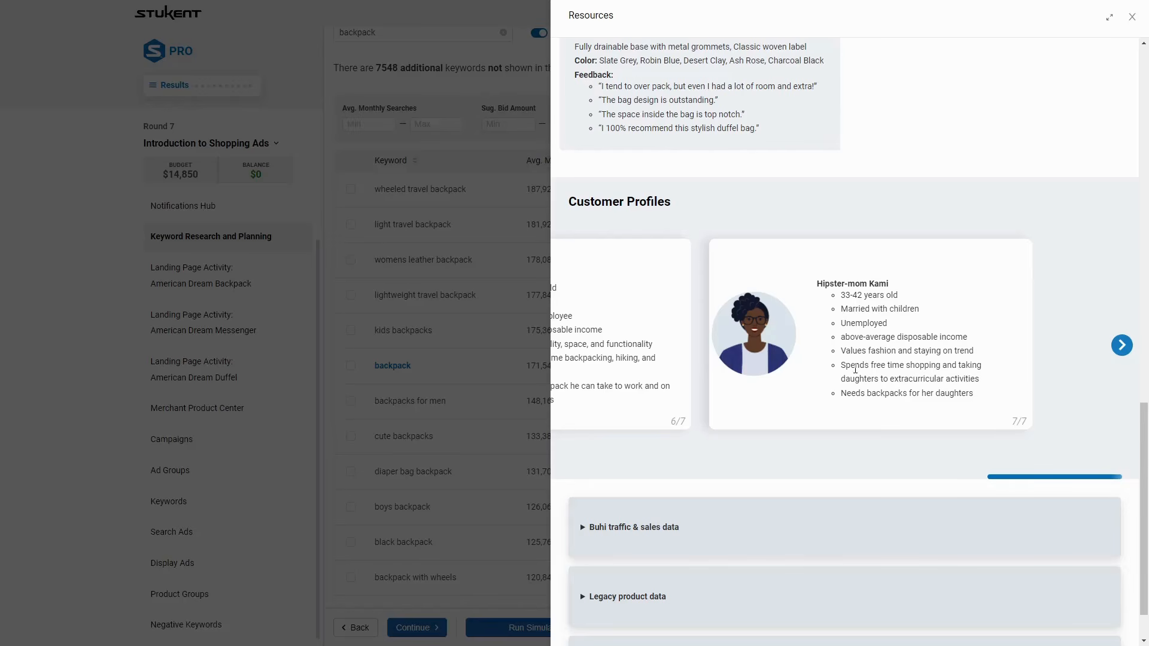
pyautogui.click(522, 431)
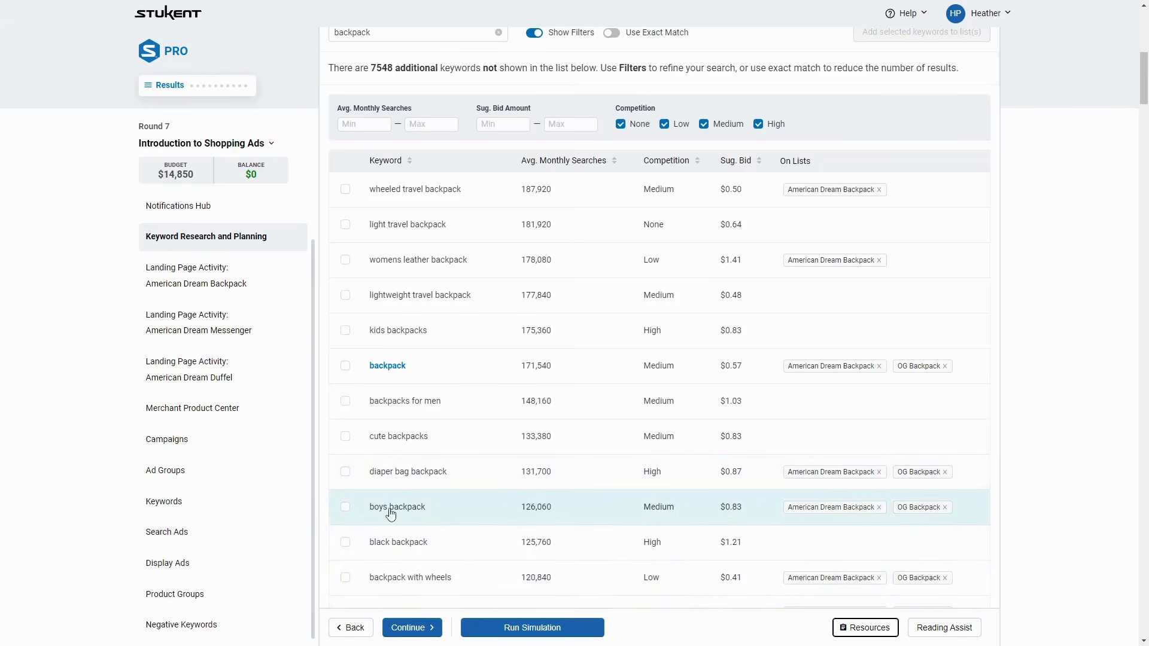
pyautogui.scroll(-2, 394, 511)
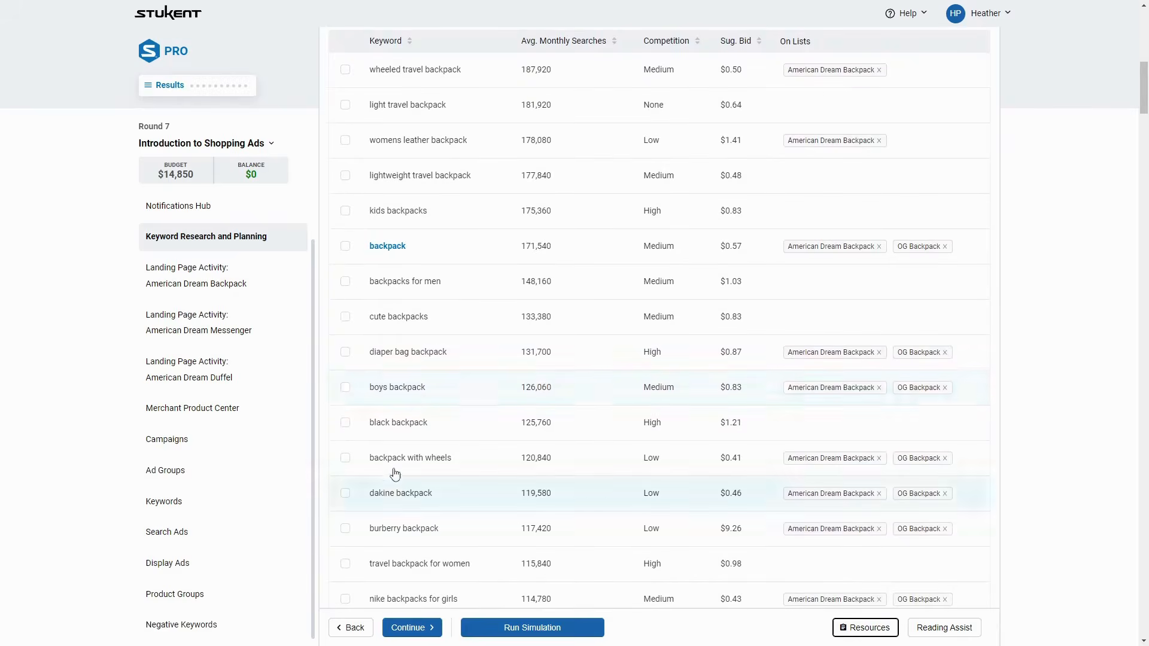
pyautogui.scroll(-4, 394, 511)
pyautogui.scroll(-1, 395, 474)
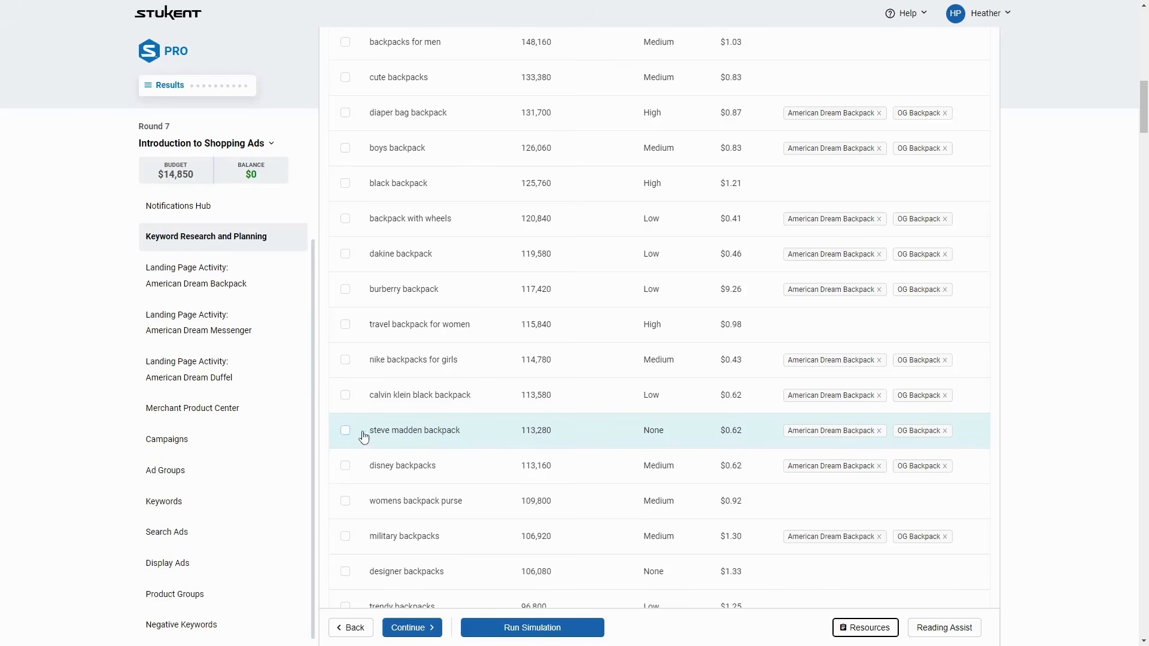
pyautogui.click(345, 432)
pyautogui.click(346, 397)
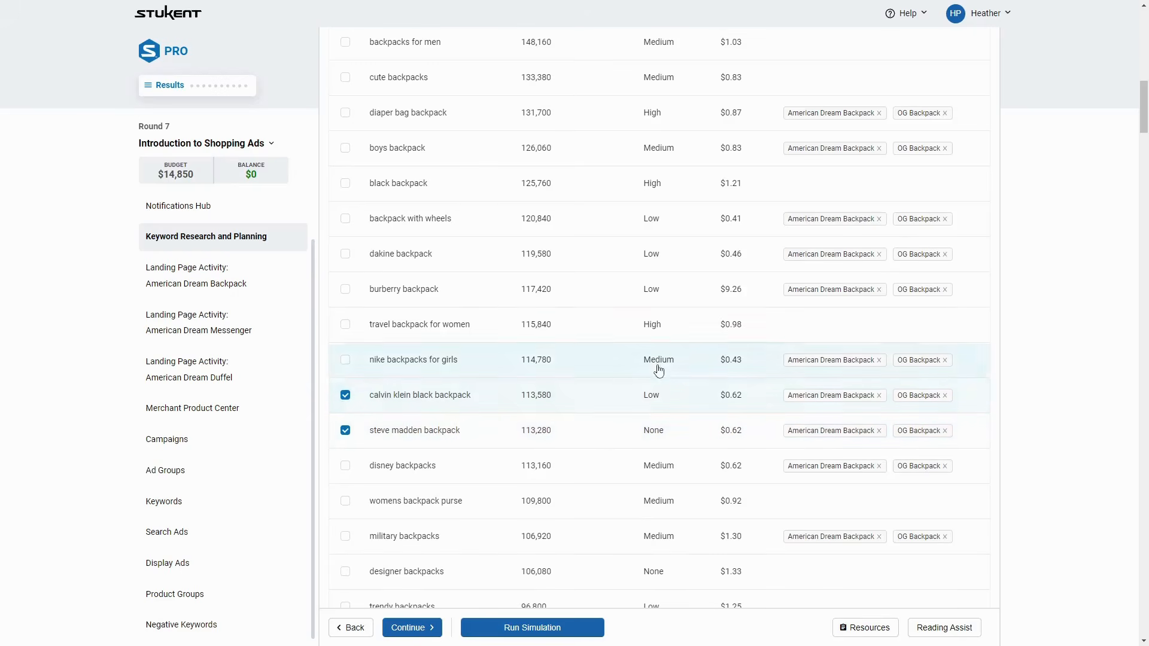
pyautogui.scroll(9, 691, 413)
pyautogui.click(886, 212)
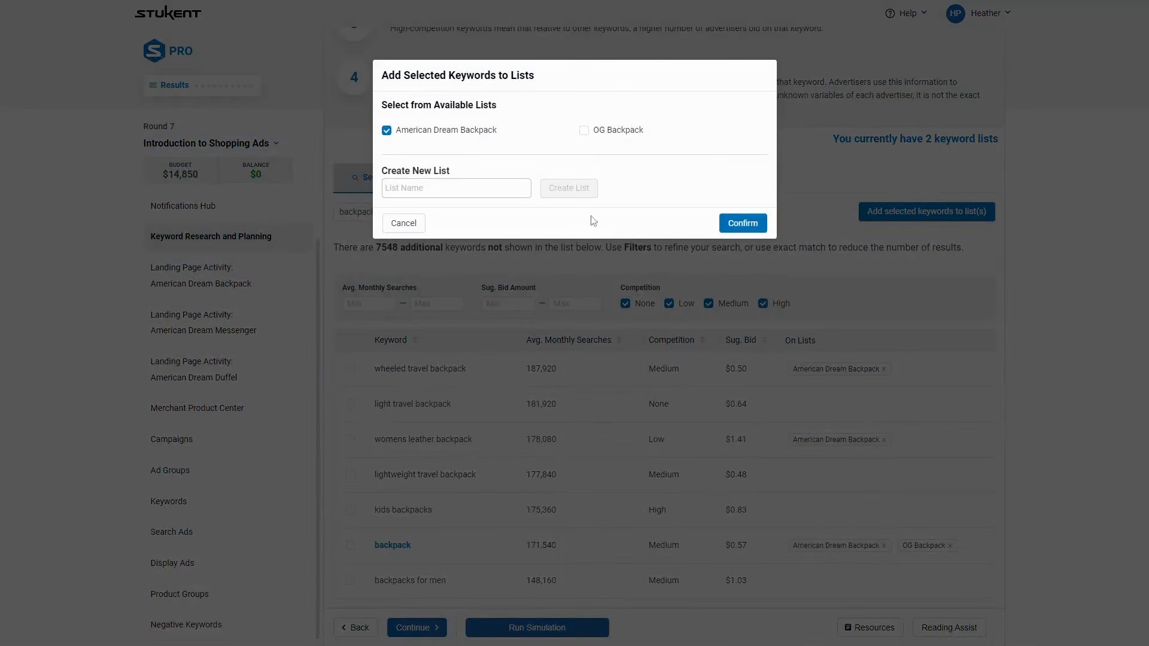
pyautogui.click(491, 188)
pyautogui.write('Shopping - American Dream Back')
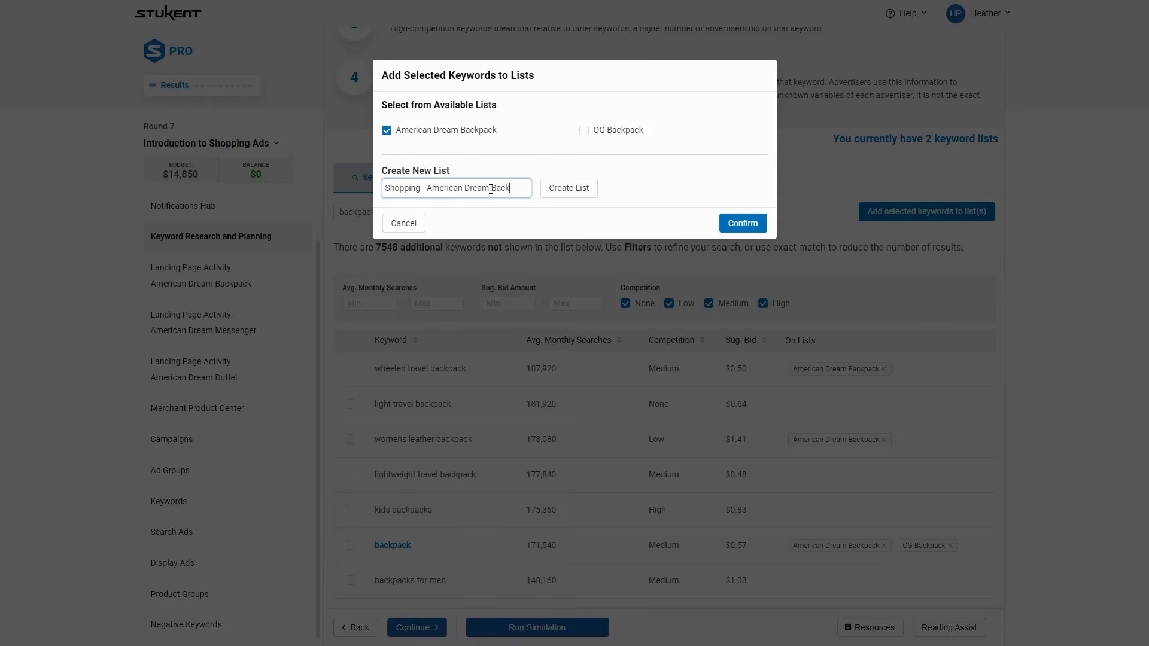
pyautogui.press('BackSpace')
pyautogui.press('BackSpace')
pyautogui.press('BackSpace')
pyautogui.press('BackSpace')
pyautogui.press('BackSpace')
pyautogui.press('BackSpace')
pyautogui.press('BackSpace')
pyautogui.press('BackSpace')
pyautogui.press('BackSpace')
pyautogui.press('BackSpace')
pyautogui.press('BackSpace')
pyautogui.press('BackSpace')
pyautogui.press('BackSpace')
pyautogui.press('BackSpace')
pyautogui.press('BackSpace')
pyautogui.click(400, 224)
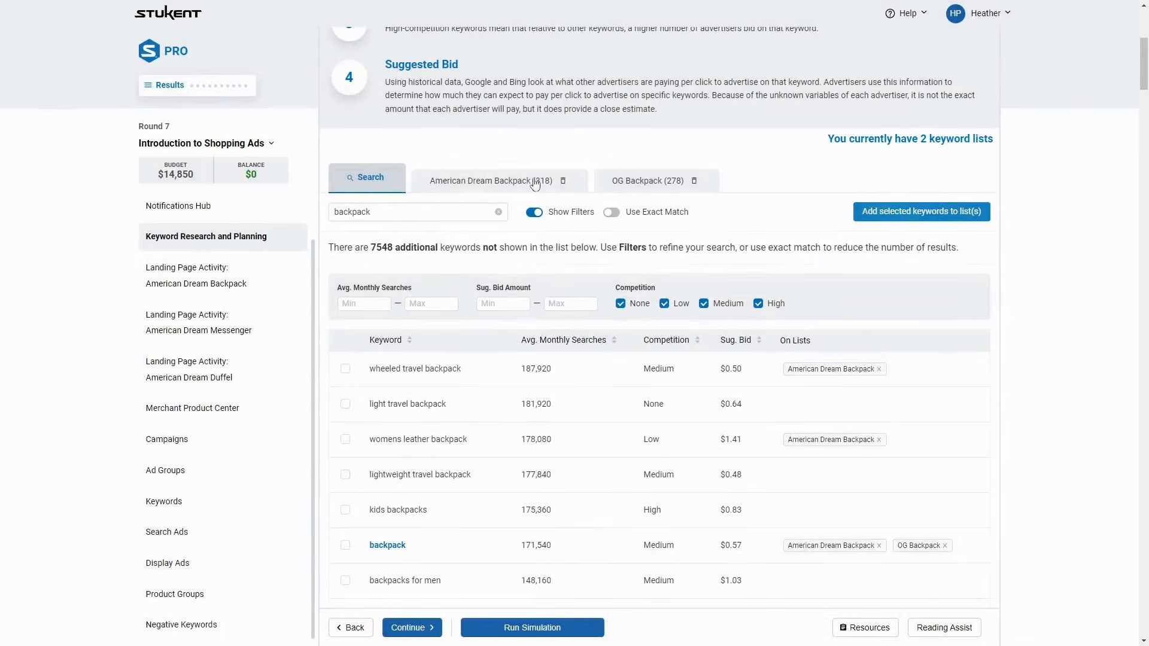
# Step: Examine the American Dream Backpack keyword list, sorting it by average monthly searches in ascending and descending order
pyautogui.click(499, 188)
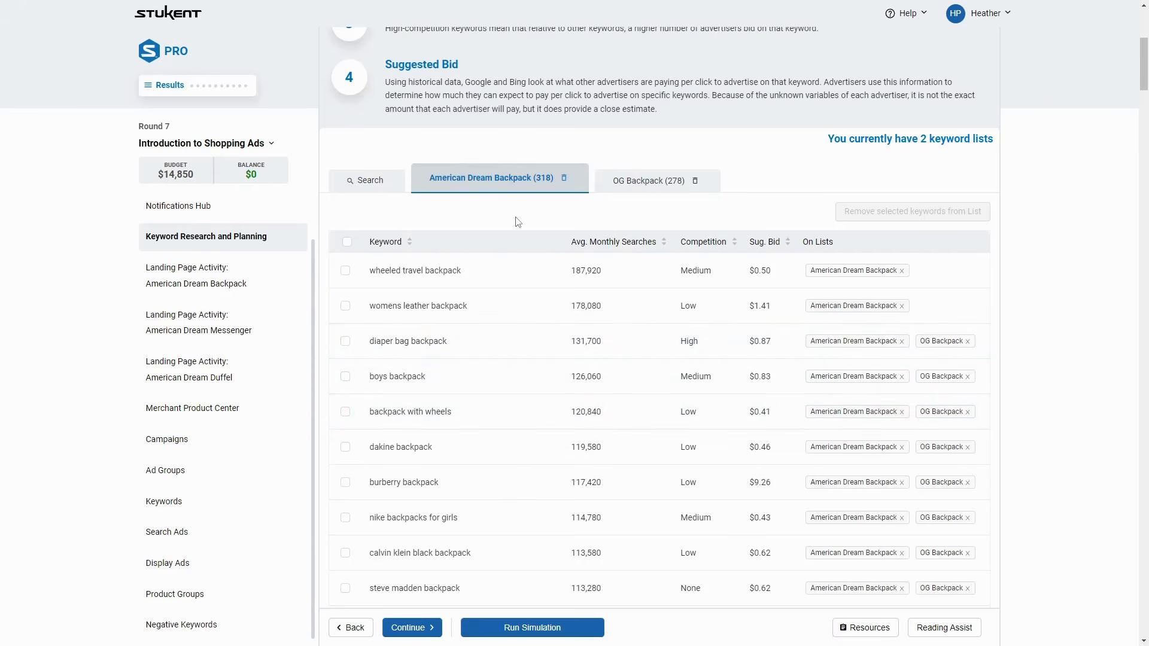
pyautogui.scroll(-2, 501, 417)
pyautogui.scroll(-5, 482, 469)
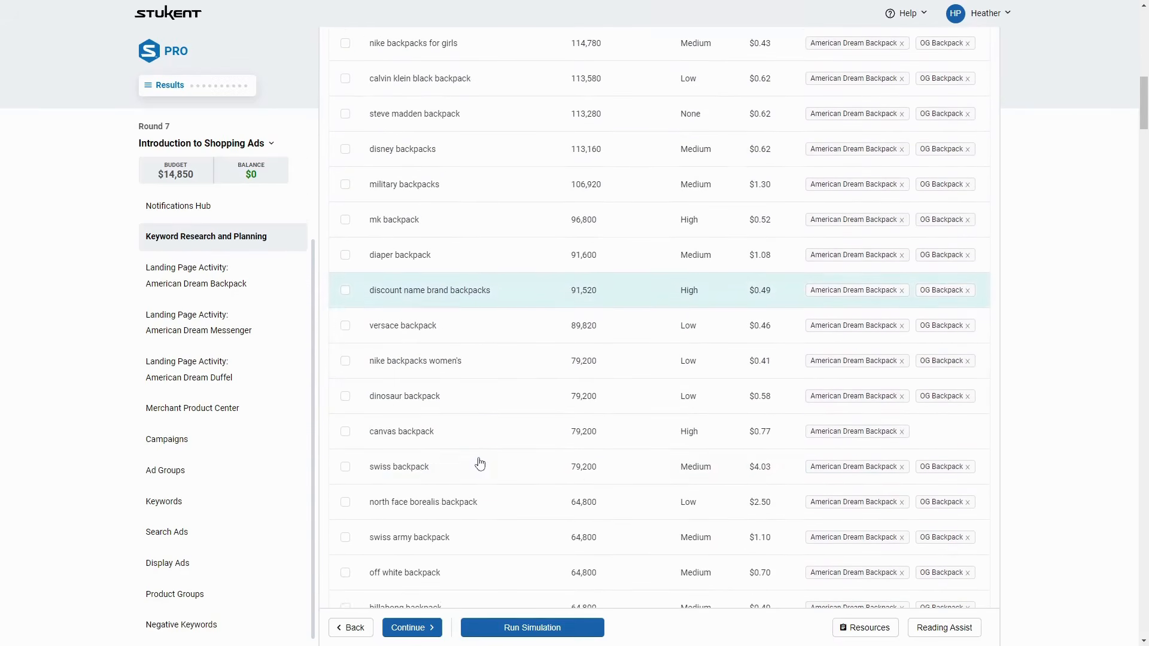
pyautogui.scroll(5, 539, 458)
pyautogui.scroll(2, 587, 460)
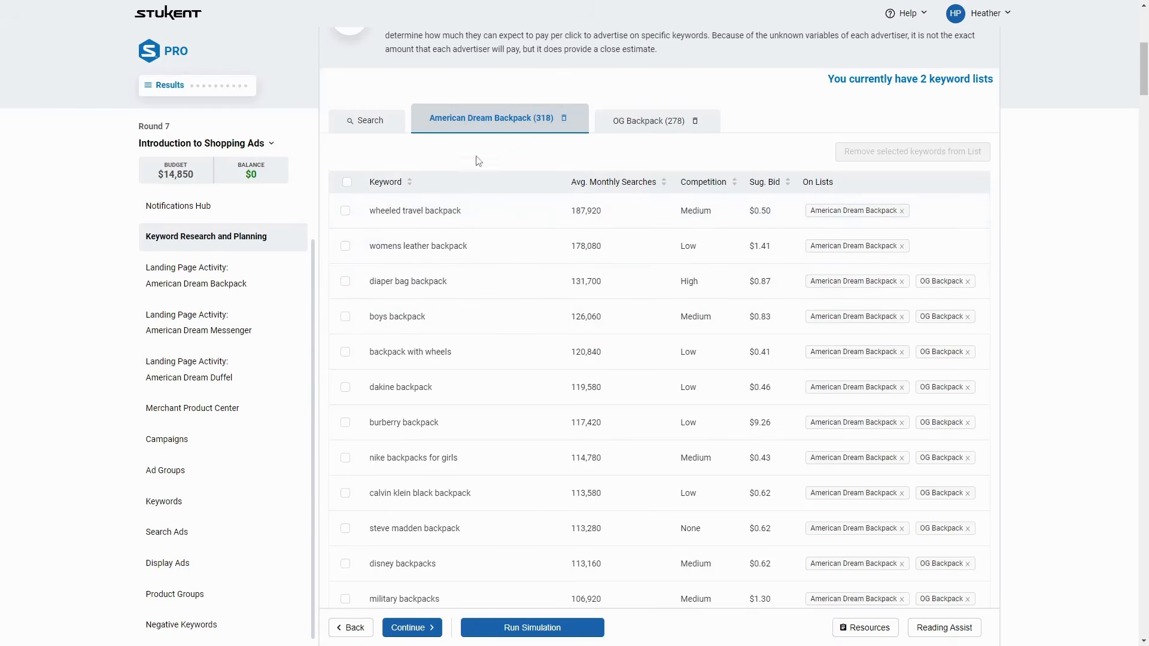
pyautogui.click(606, 187)
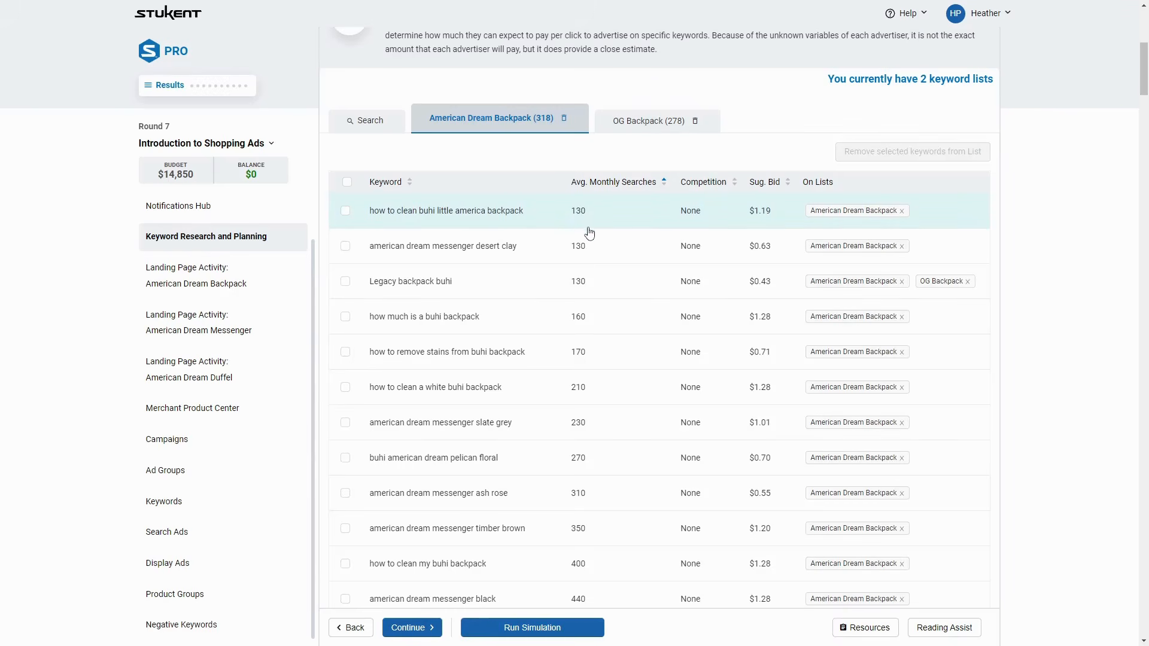
pyautogui.click(587, 187)
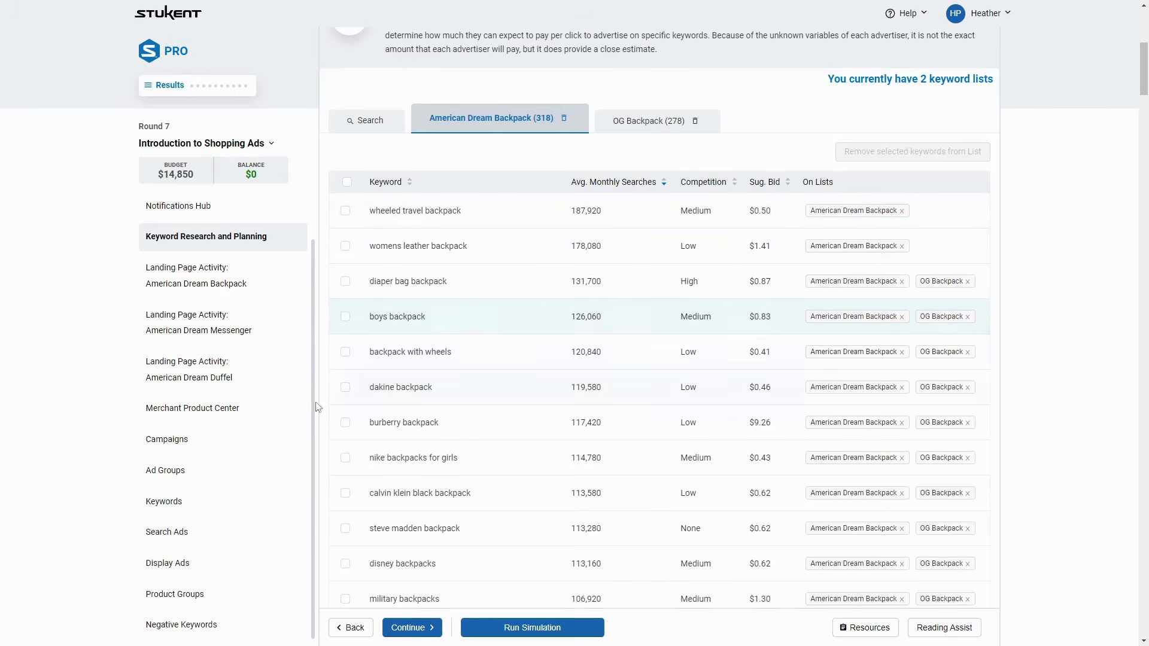
# Step: Compare the ad groups with the keywords saved in the American Dream Backpack keyword list
pyautogui.click(173, 471)
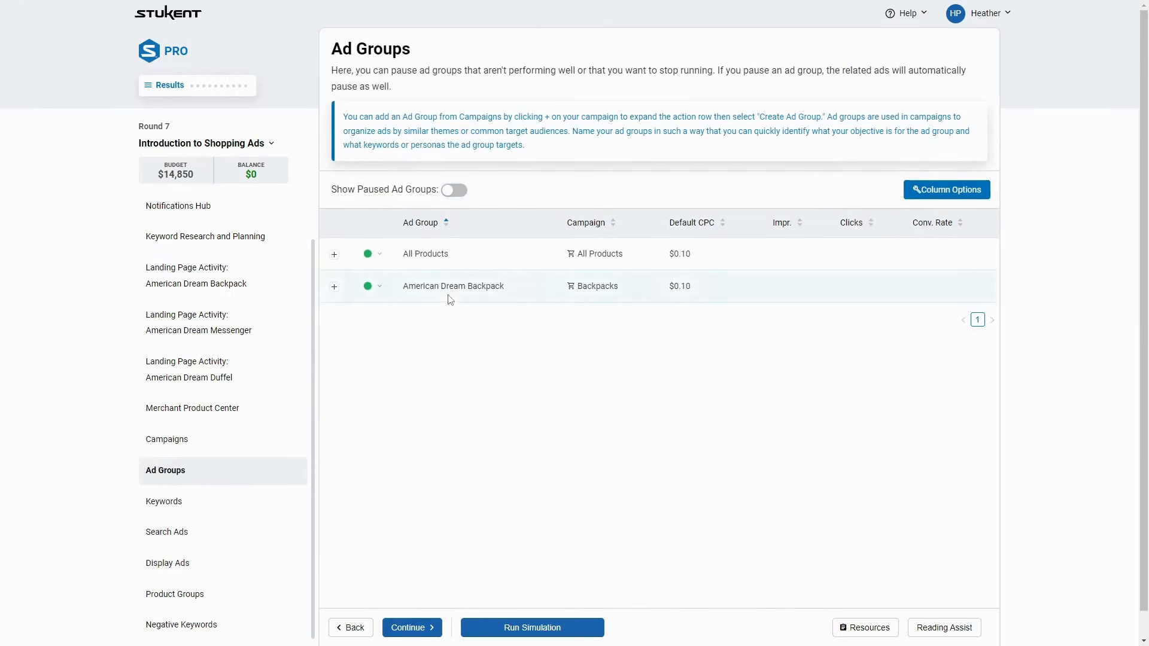
pyautogui.click(205, 236)
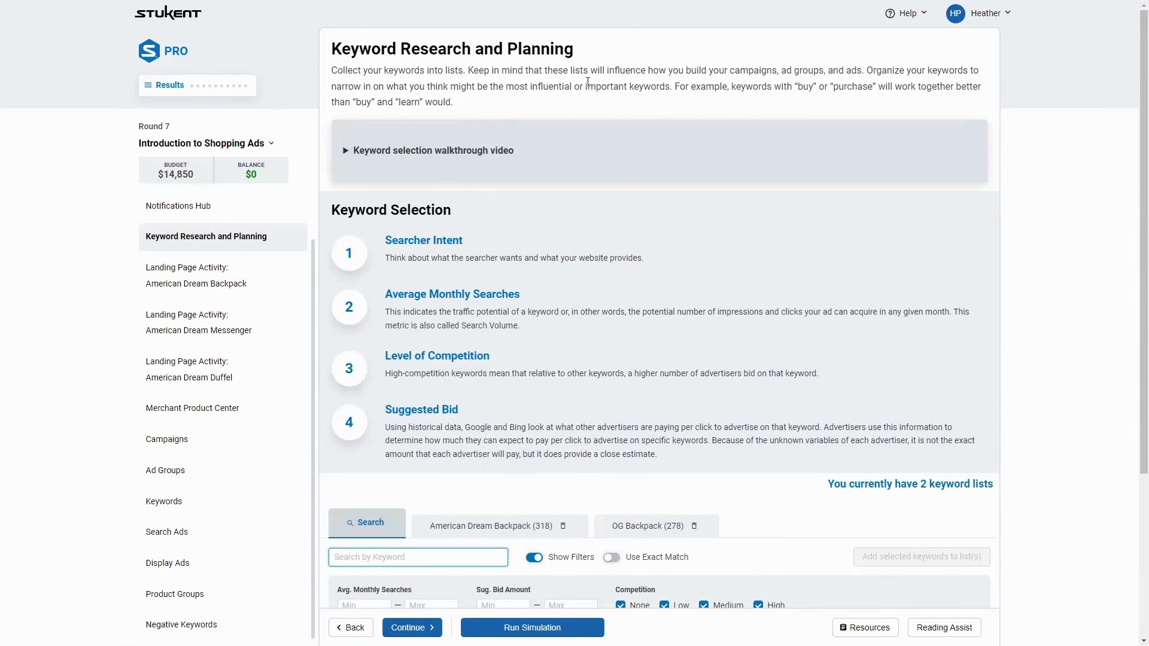
pyautogui.scroll(-4, 554, 310)
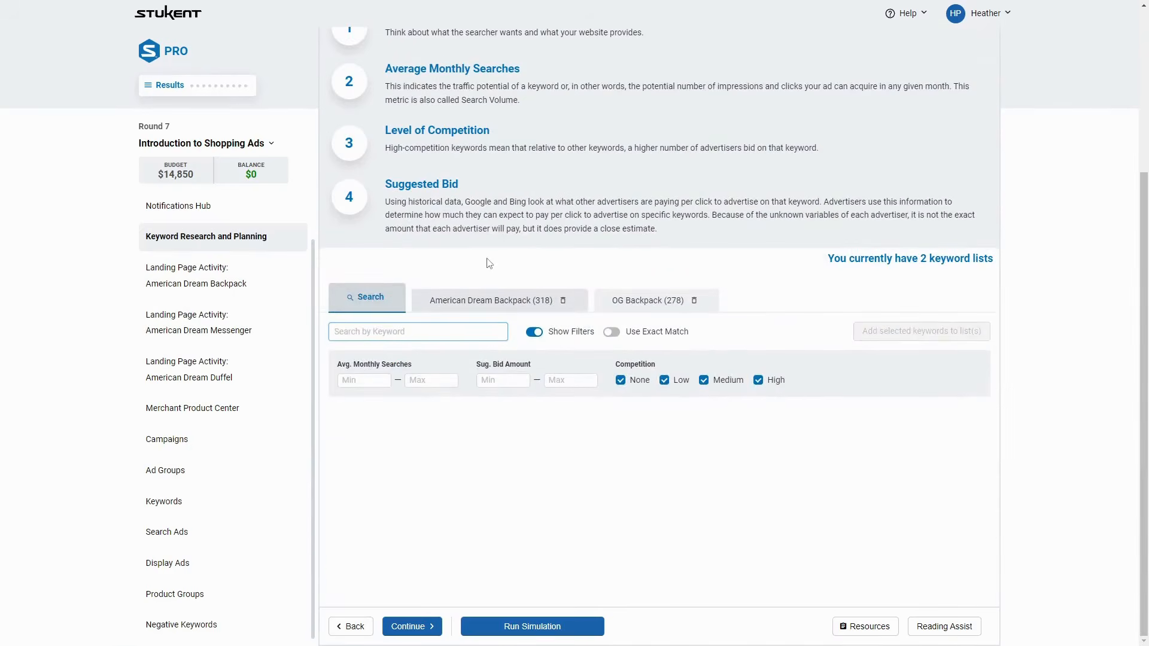
pyautogui.click(555, 307)
pyautogui.scroll(-6, 556, 367)
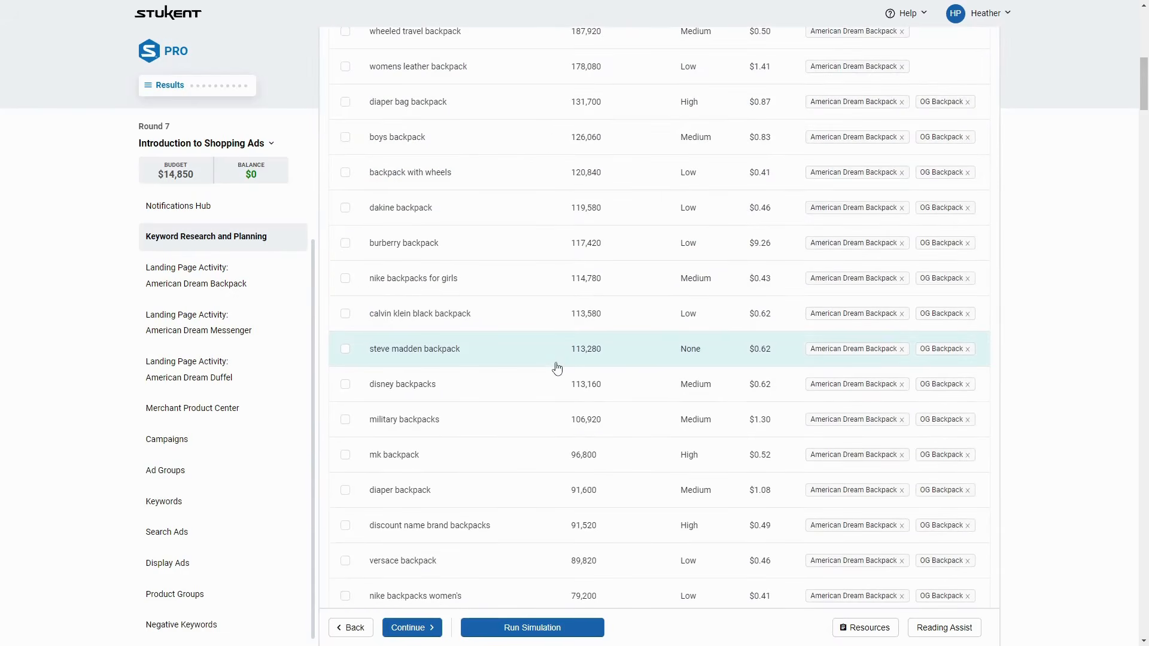
pyautogui.scroll(6, 557, 368)
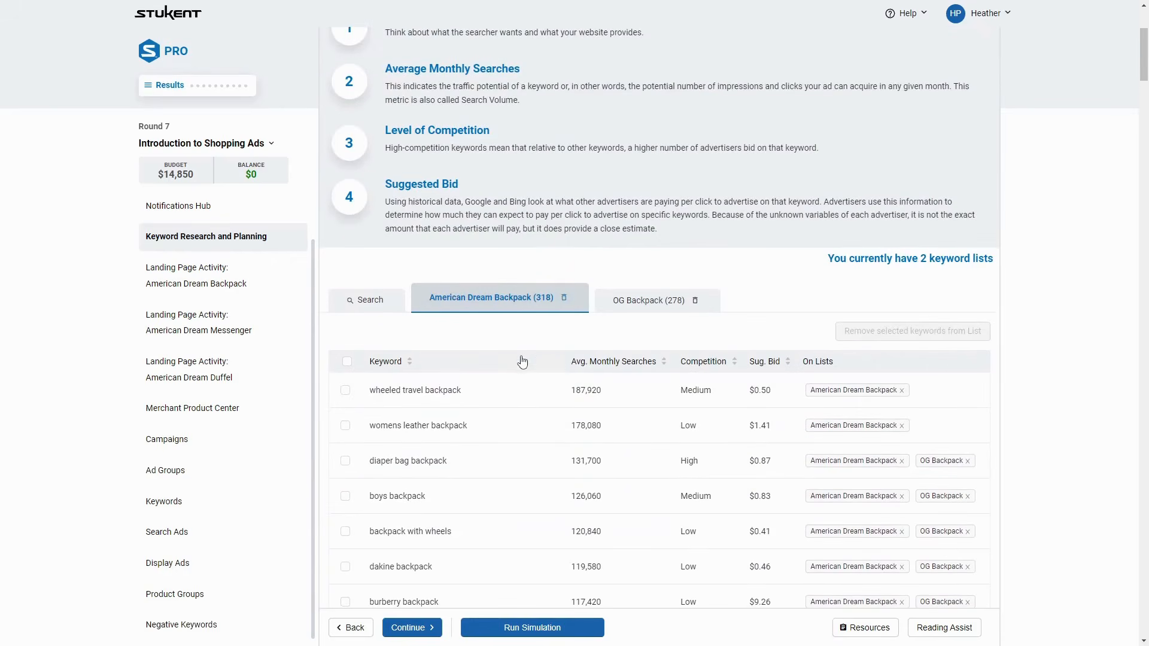
pyautogui.scroll(-2, 197, 503)
# Step: Try selecting every keyword in the American Dream Backpack list as negative keywords for that ad group, and discard the changes
pyautogui.click(168, 471)
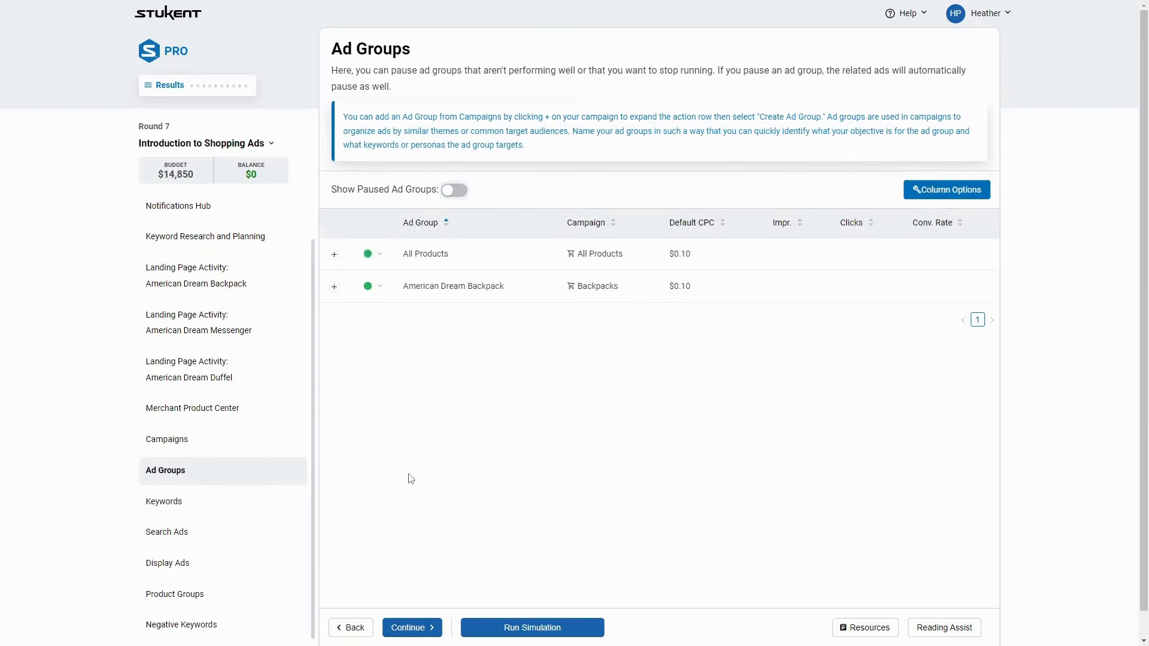
pyautogui.click(335, 288)
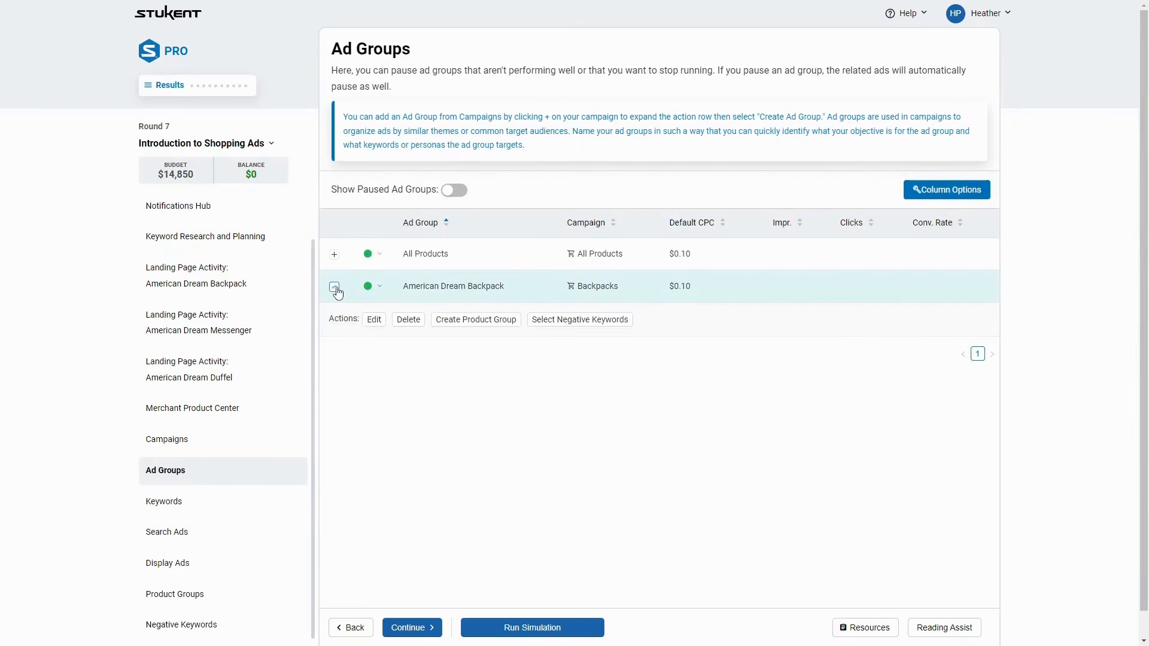
pyautogui.click(557, 321)
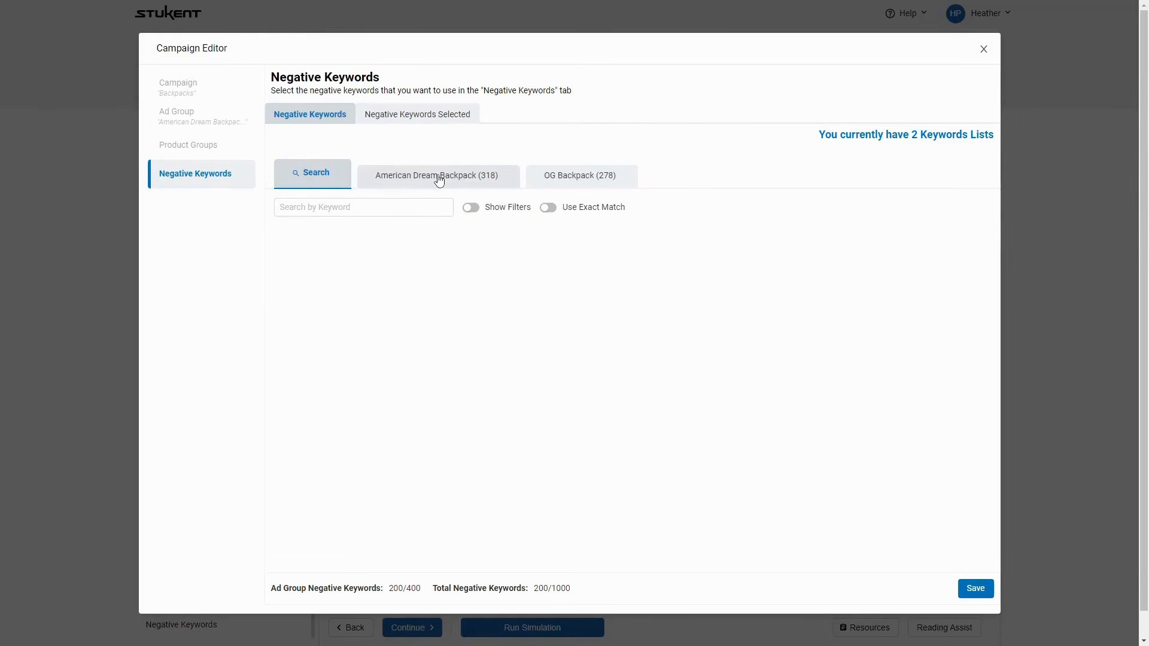
pyautogui.click(417, 178)
pyautogui.click(293, 210)
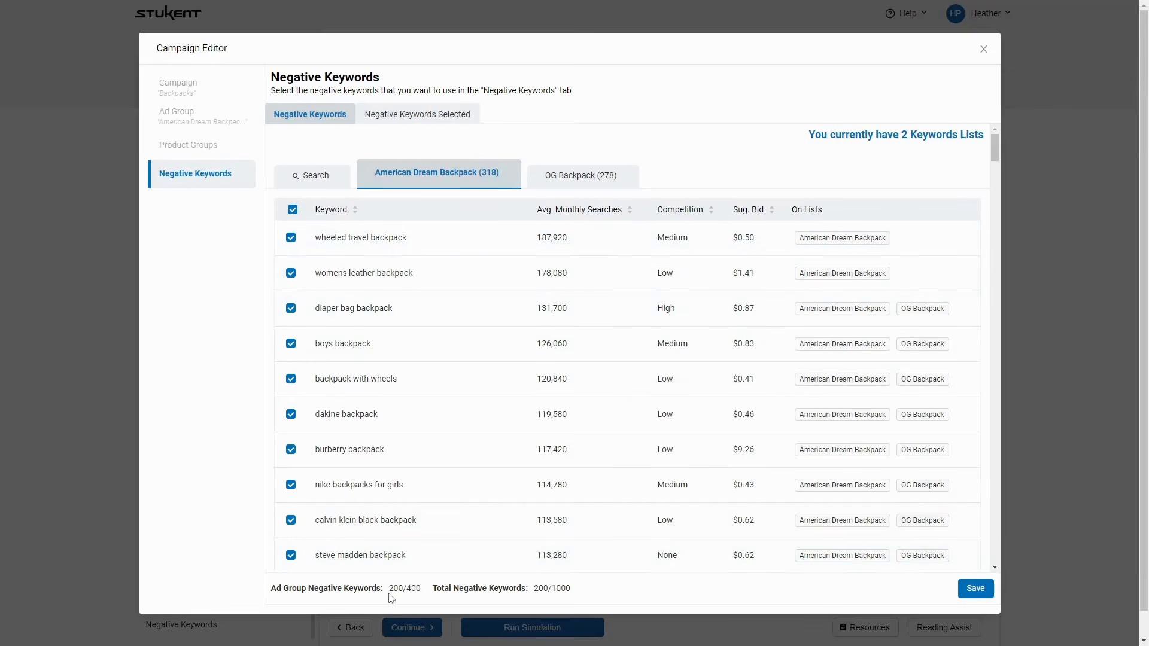
pyautogui.moveTo(388, 591)
pyautogui.mouseDown()
pyautogui.moveTo(413, 592)
pyautogui.moveTo(401, 592)
pyautogui.mouseUp()
pyautogui.scroll(-5, 666, 372)
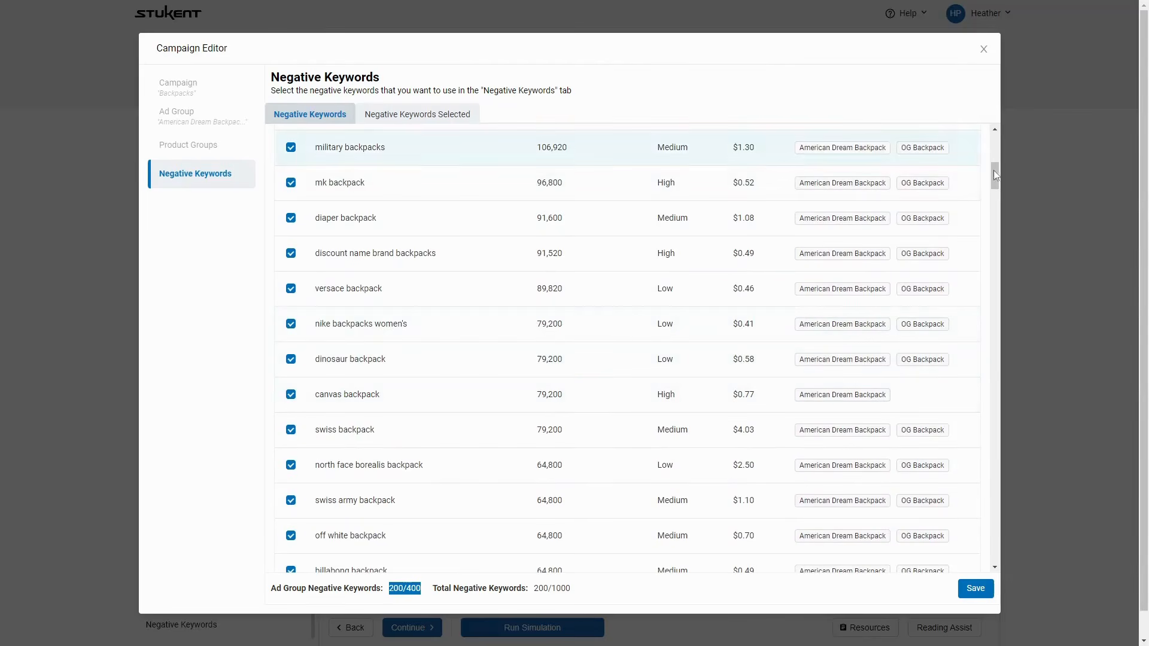
pyautogui.moveTo(995, 180); pyautogui.dragTo(972, 557)
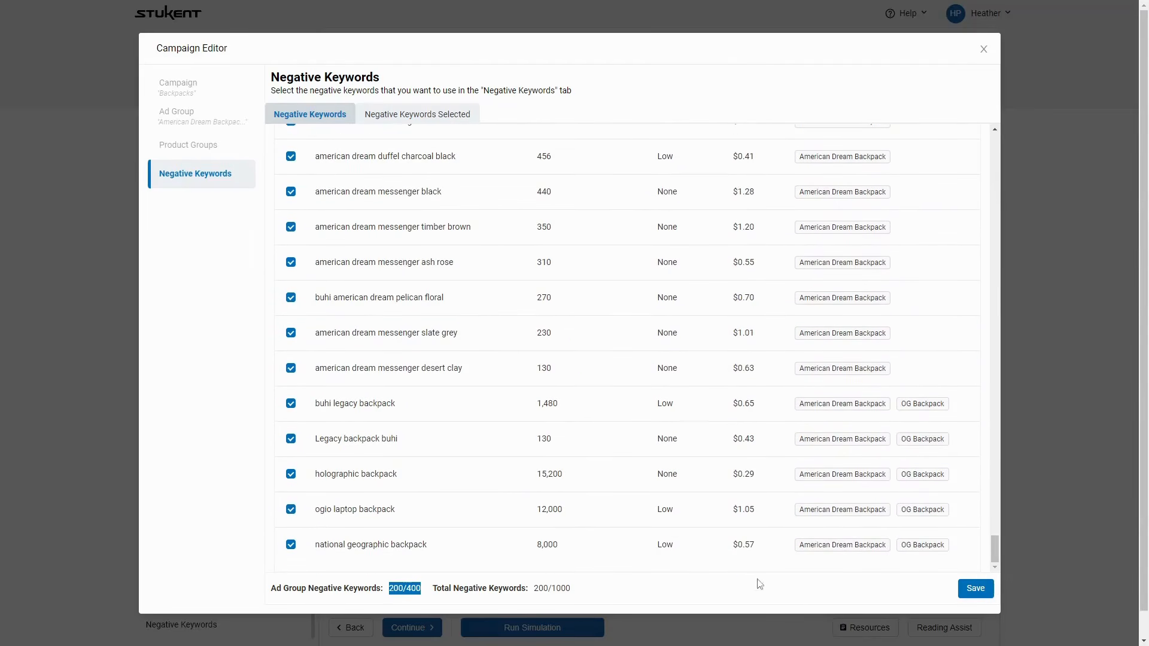
pyautogui.click(983, 49)
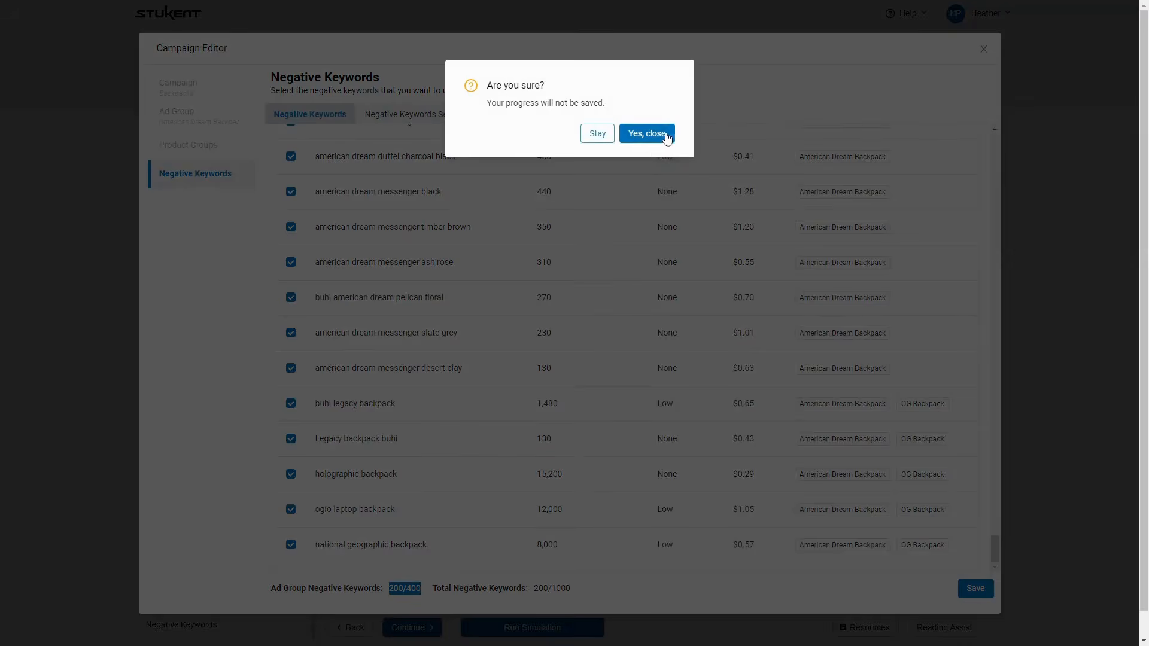
pyautogui.click(663, 132)
# Step: Look through the negative keywords of the American Dream Backpack ad group, including the last page of the list
pyautogui.click(197, 627)
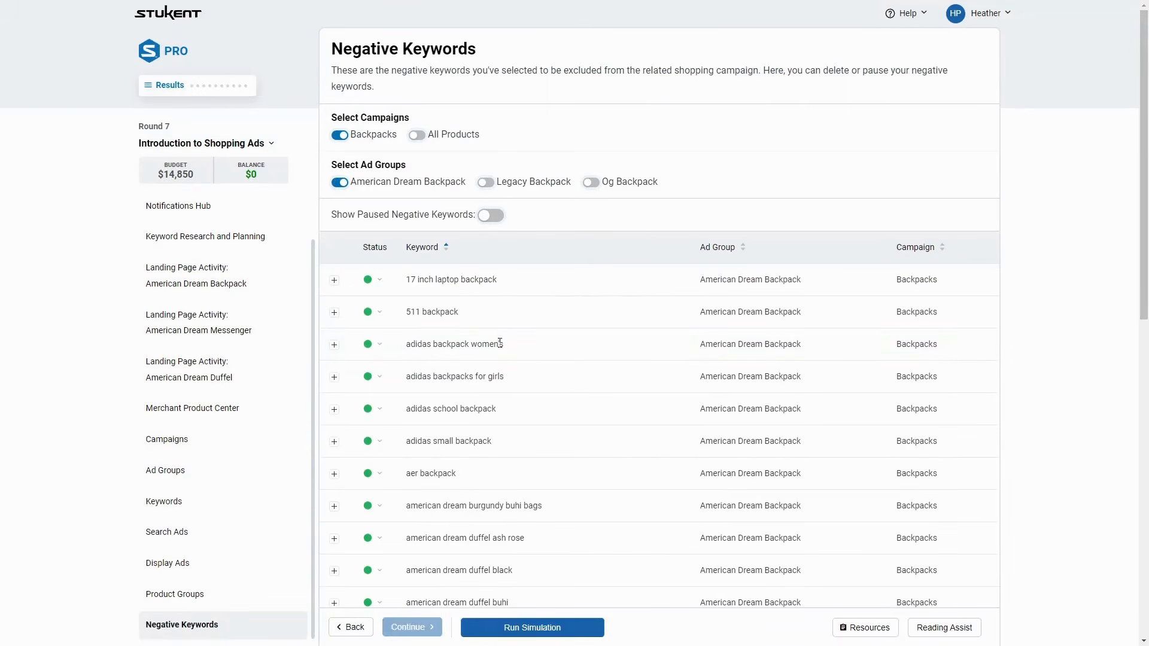
pyautogui.scroll(-10, 423, 307)
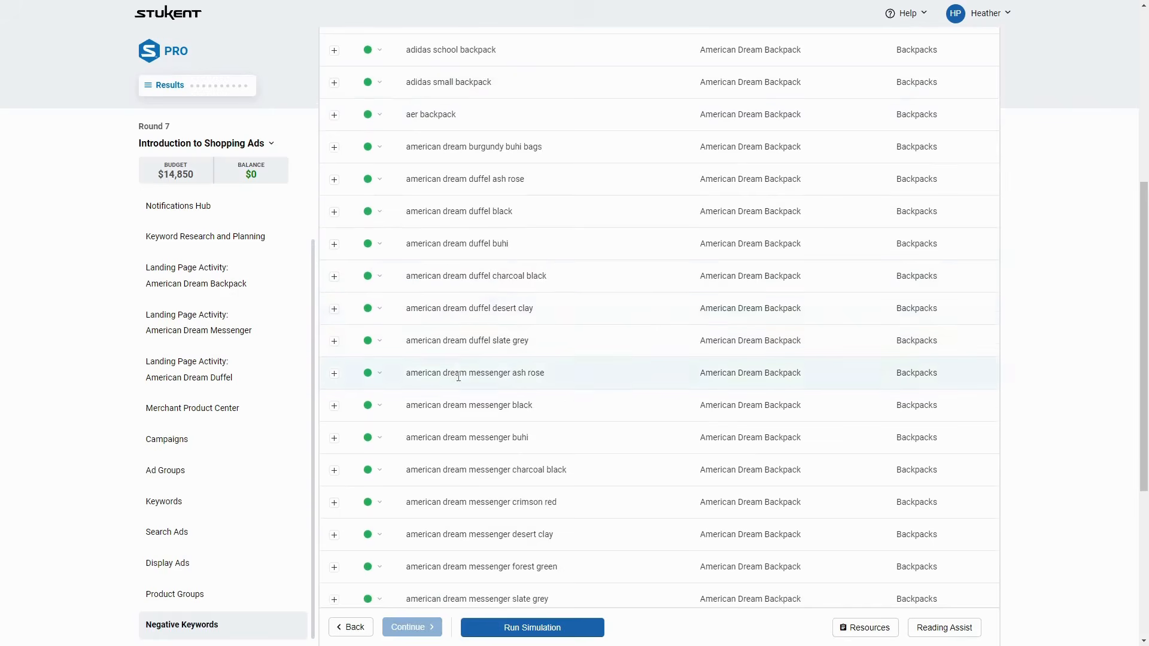
pyautogui.scroll(-2, 471, 393)
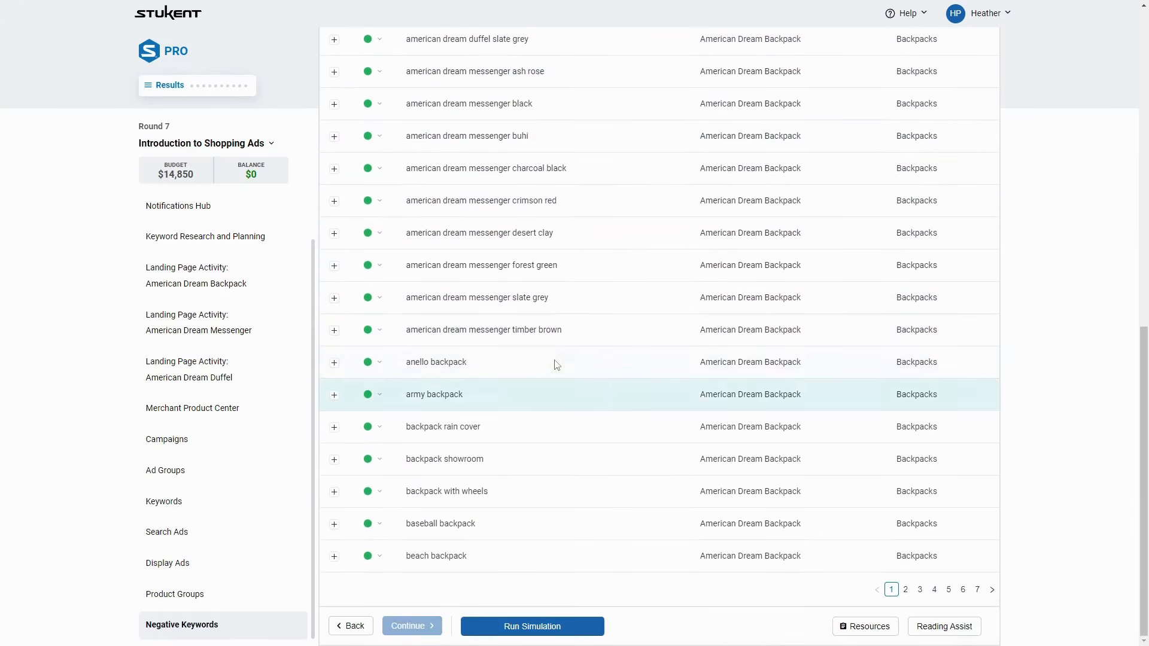
pyautogui.click(977, 591)
pyautogui.click(891, 590)
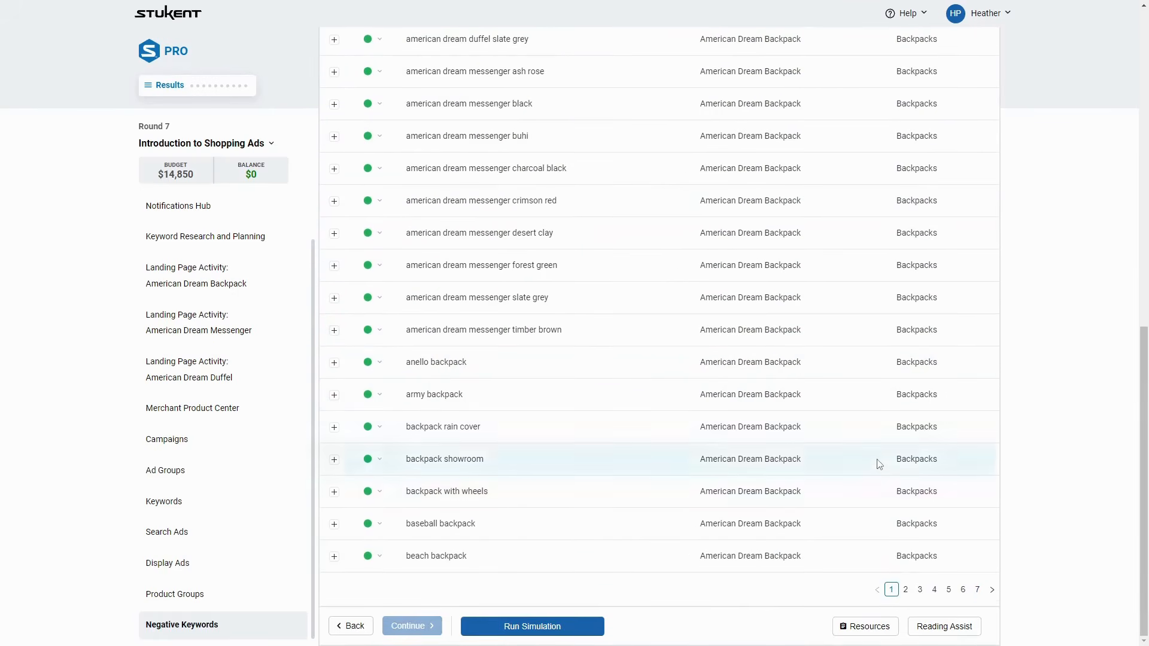
pyautogui.scroll(10, 619, 393)
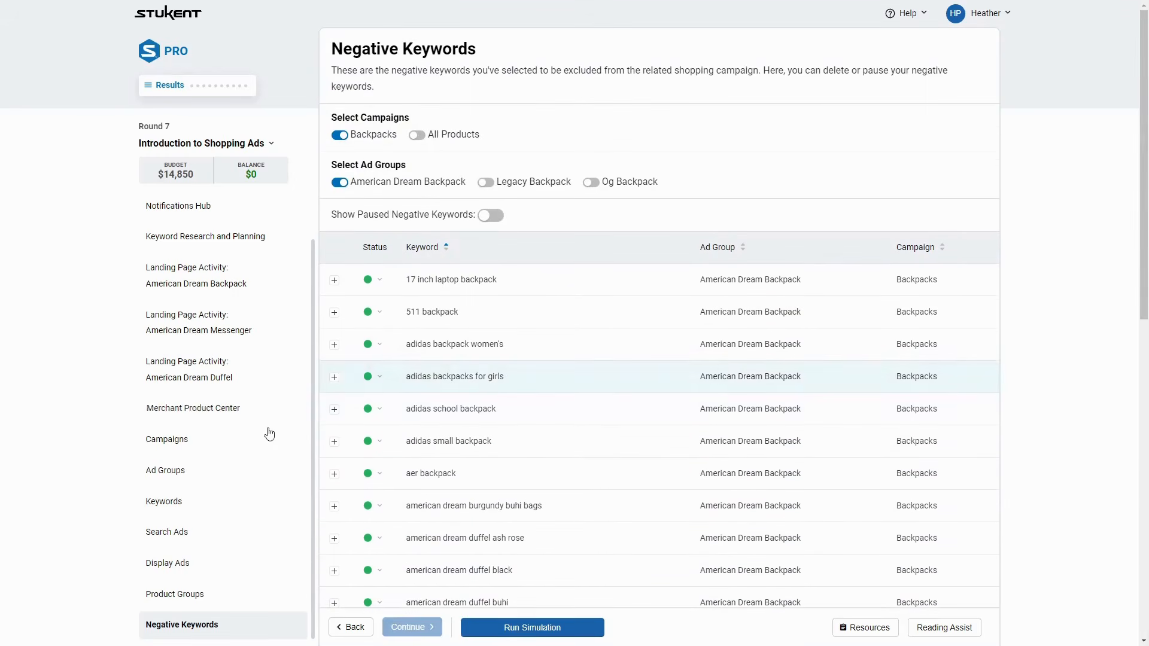
# Step: Review the All Products campaign's budget, its ad group and its product group
pyautogui.click(150, 445)
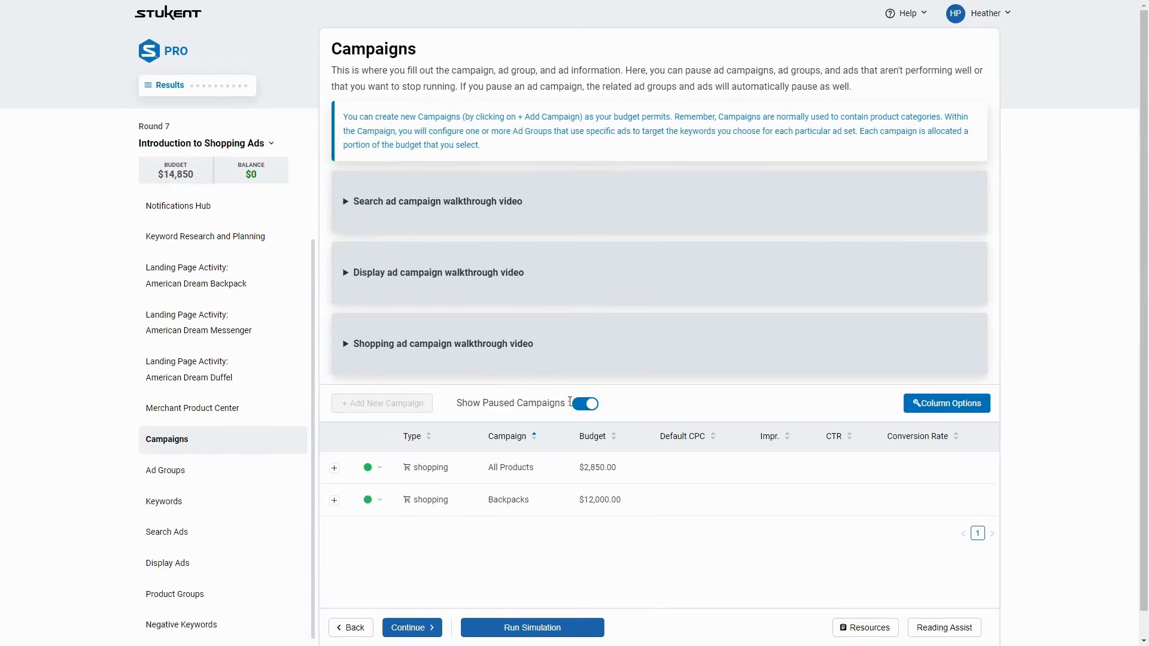
pyautogui.scroll(-1, 570, 402)
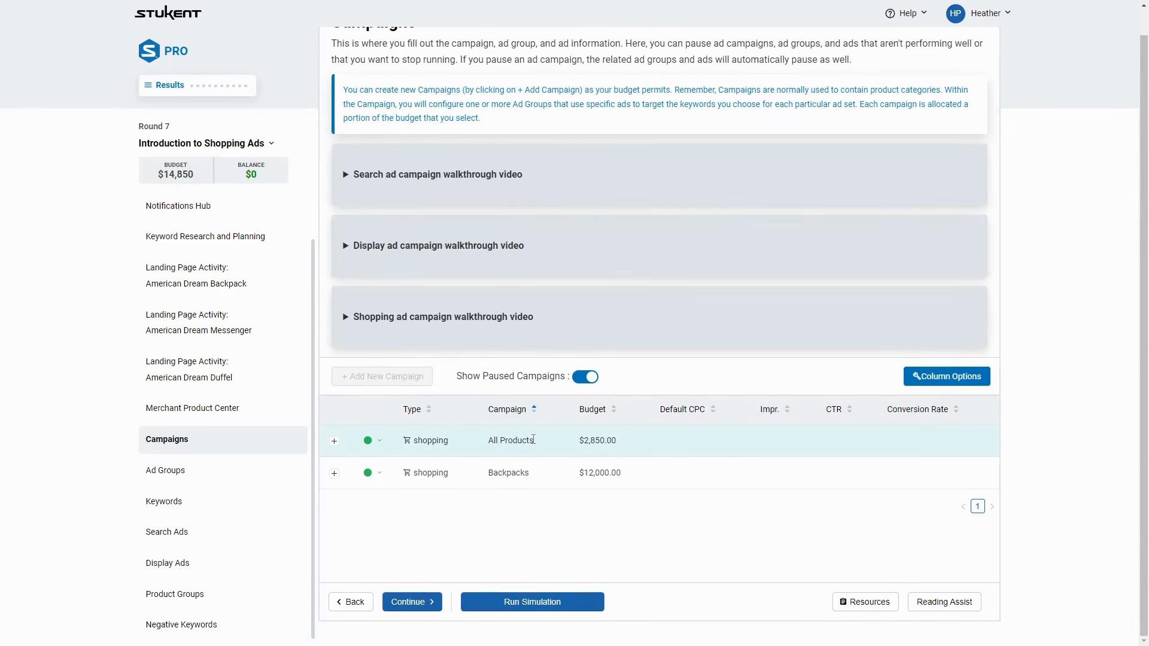
pyautogui.moveTo(563, 442); pyautogui.dragTo(639, 450)
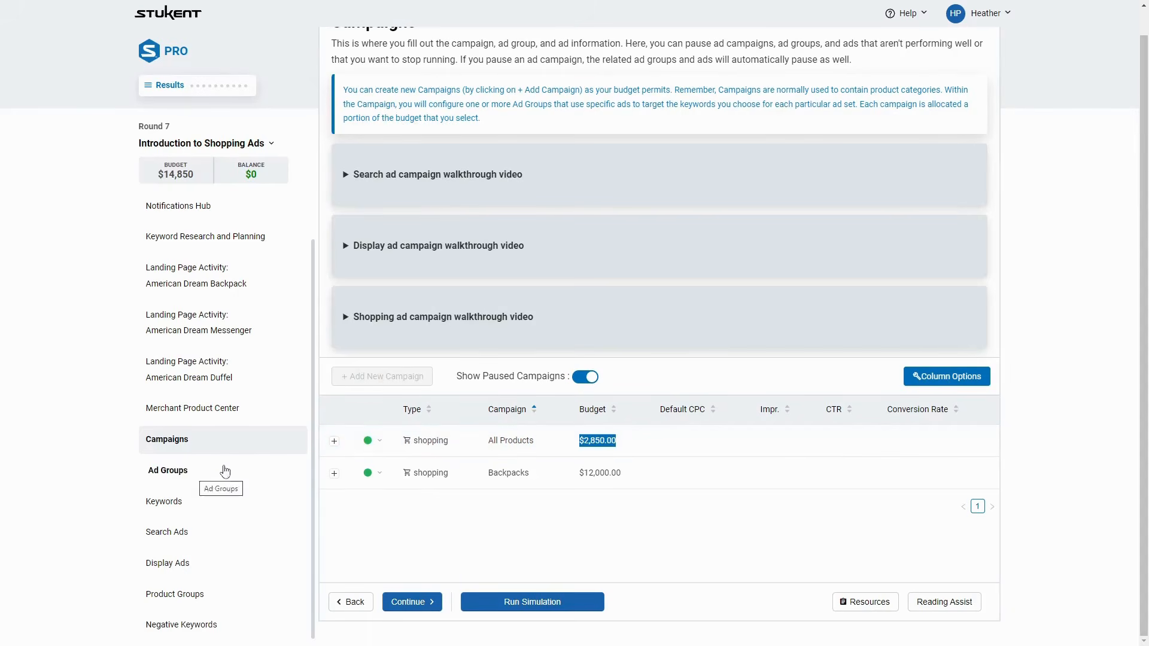
pyautogui.click(190, 485)
pyautogui.moveTo(400, 255); pyautogui.dragTo(482, 264)
pyautogui.click(218, 601)
pyautogui.scroll(-4, 521, 437)
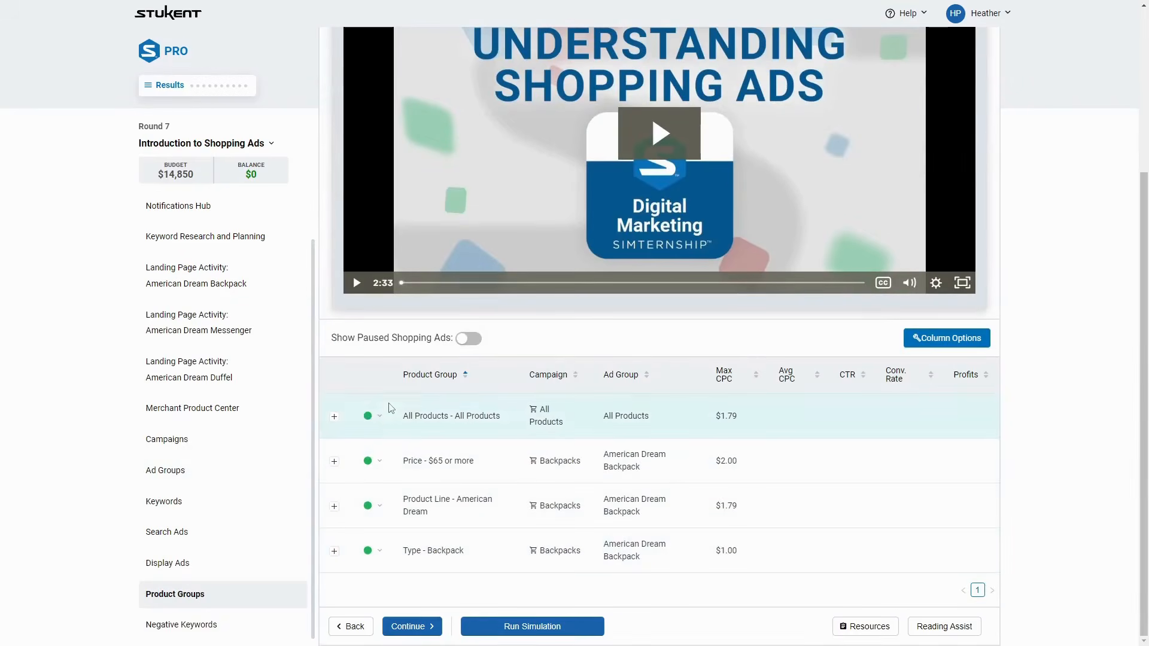
pyautogui.click(335, 418)
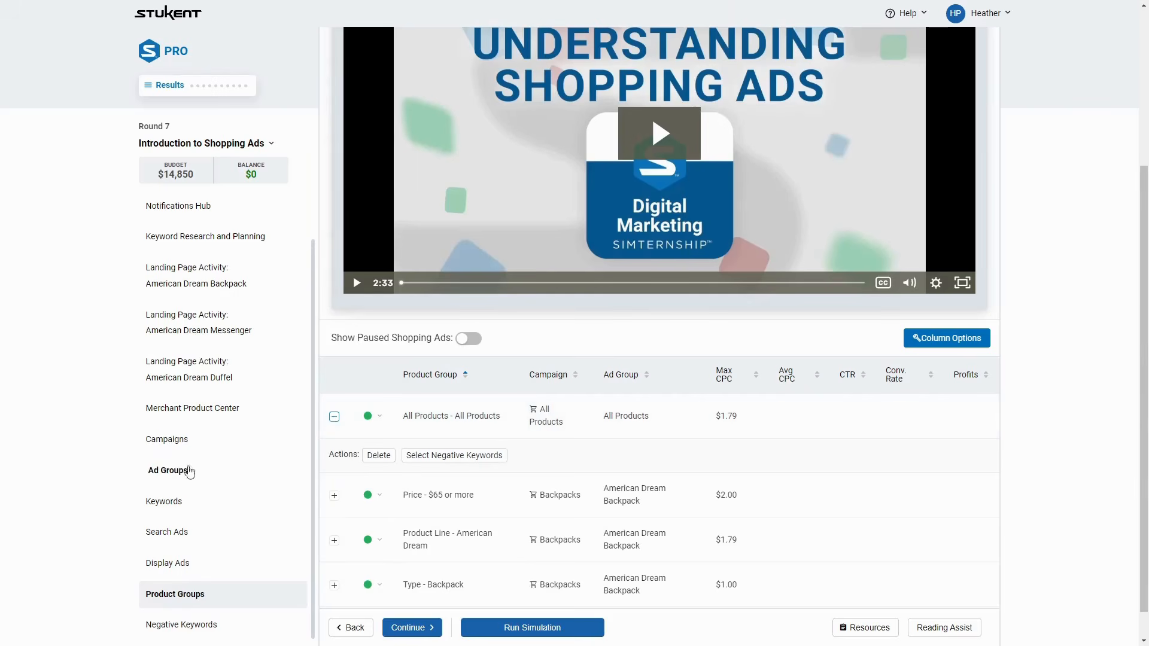
# Step: Try starting a new product group in the All Products ad group with the All Products grouping selected, and discard it
pyautogui.click(179, 471)
pyautogui.click(335, 255)
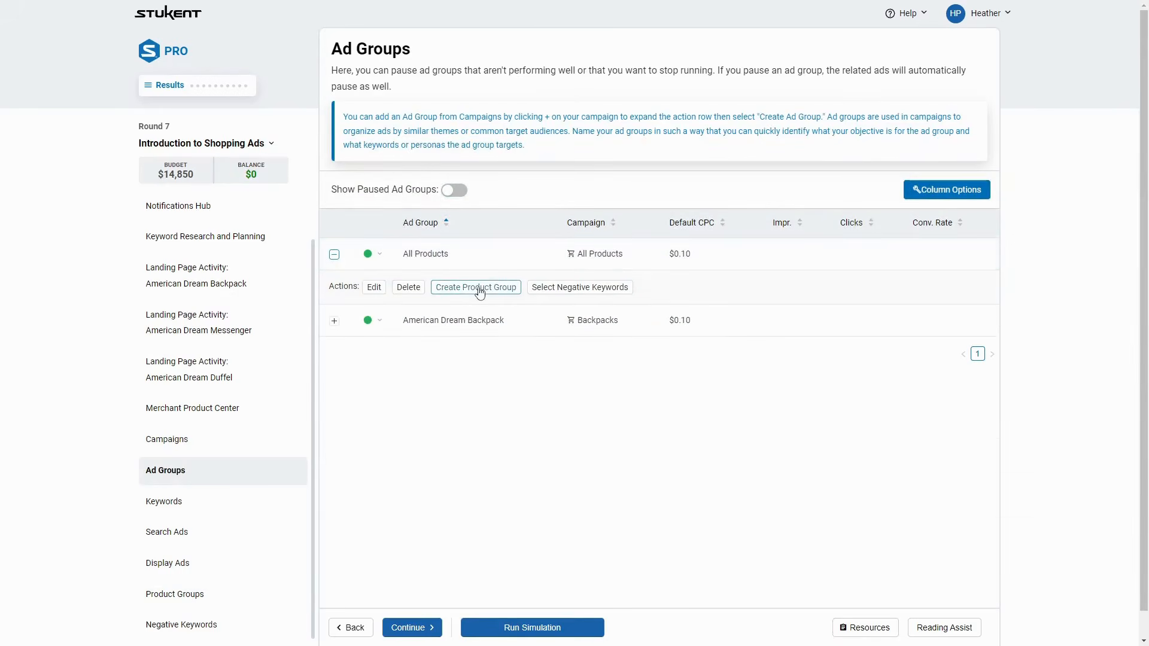
pyautogui.click(461, 290)
pyautogui.click(422, 186)
pyautogui.click(419, 209)
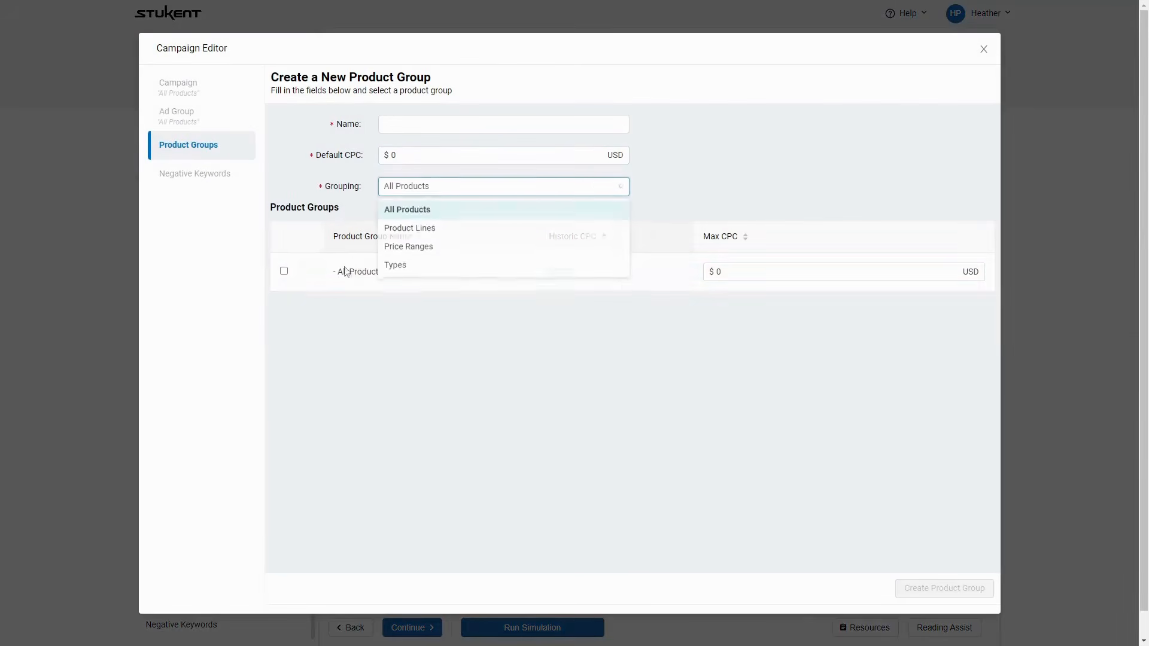
pyautogui.click(284, 280)
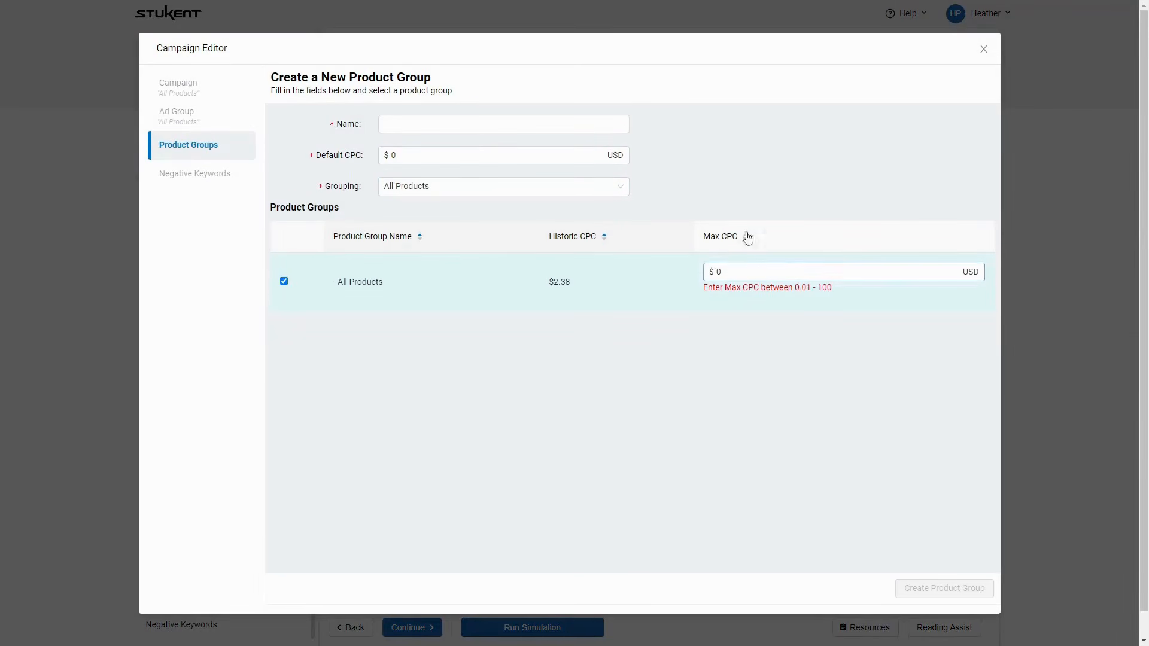
pyautogui.click(984, 50)
pyautogui.click(647, 132)
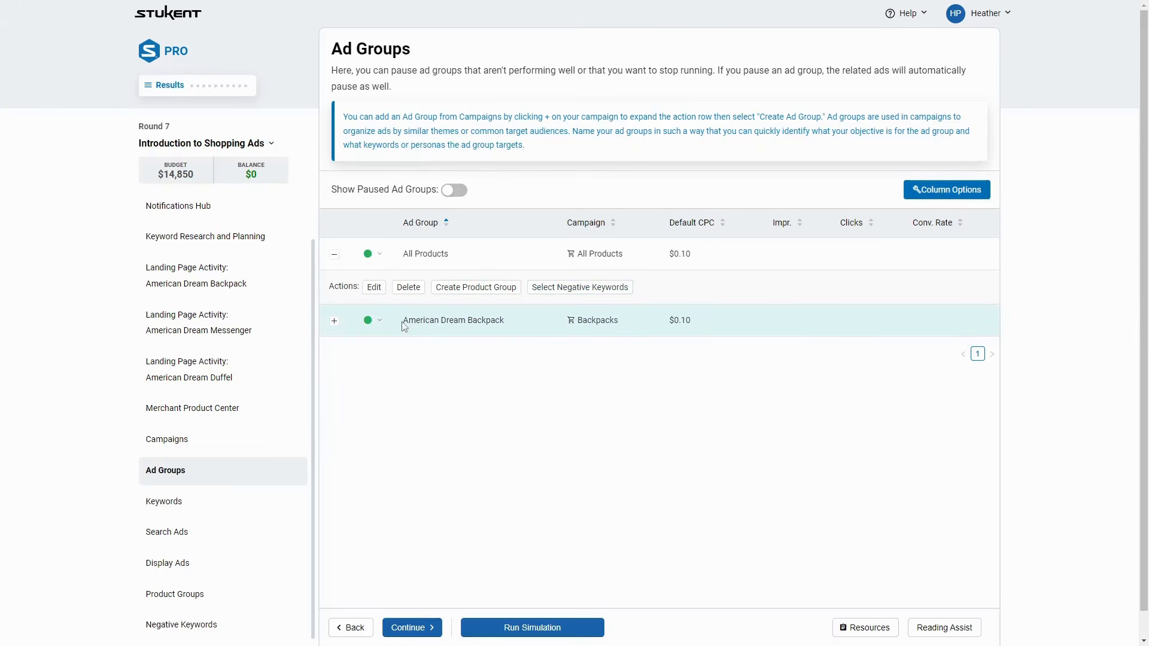
# Step: Check the American Dream Backpack and All Products ad groups against the round's overview, budget and balance
pyautogui.moveTo(403, 326); pyautogui.dragTo(513, 334)
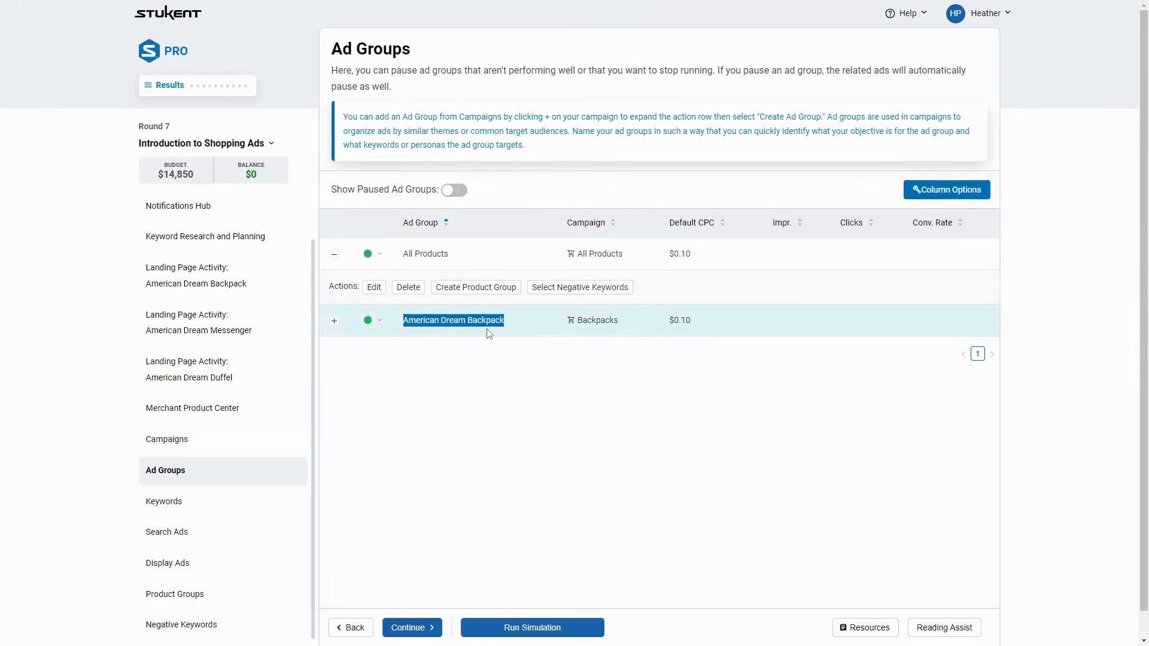
pyautogui.click(489, 333)
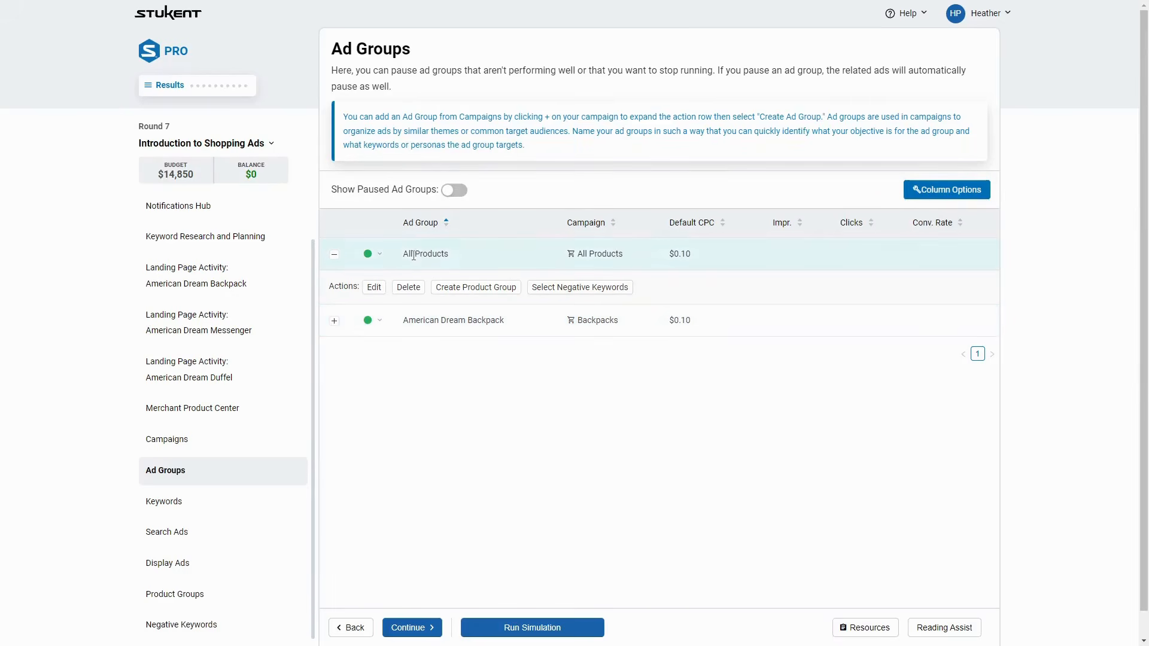
pyautogui.moveTo(402, 254); pyautogui.dragTo(464, 262)
pyautogui.click(461, 262)
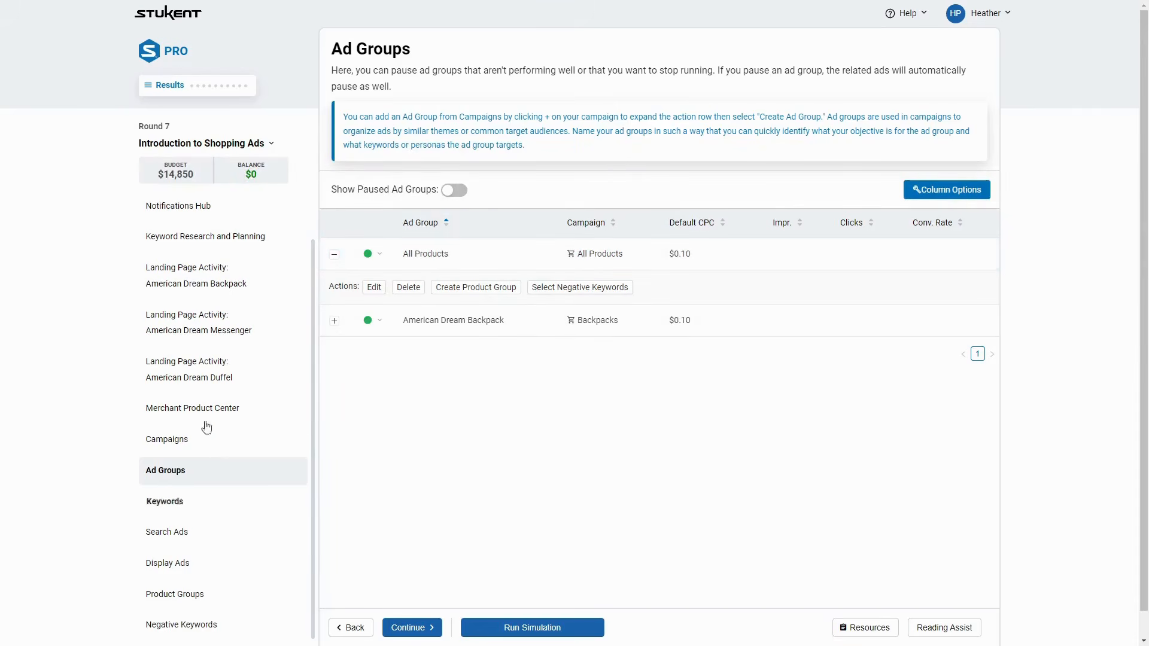
pyautogui.click(262, 148)
pyautogui.click(544, 325)
pyautogui.moveTo(273, 178); pyautogui.dragTo(166, 164)
pyautogui.click(172, 173)
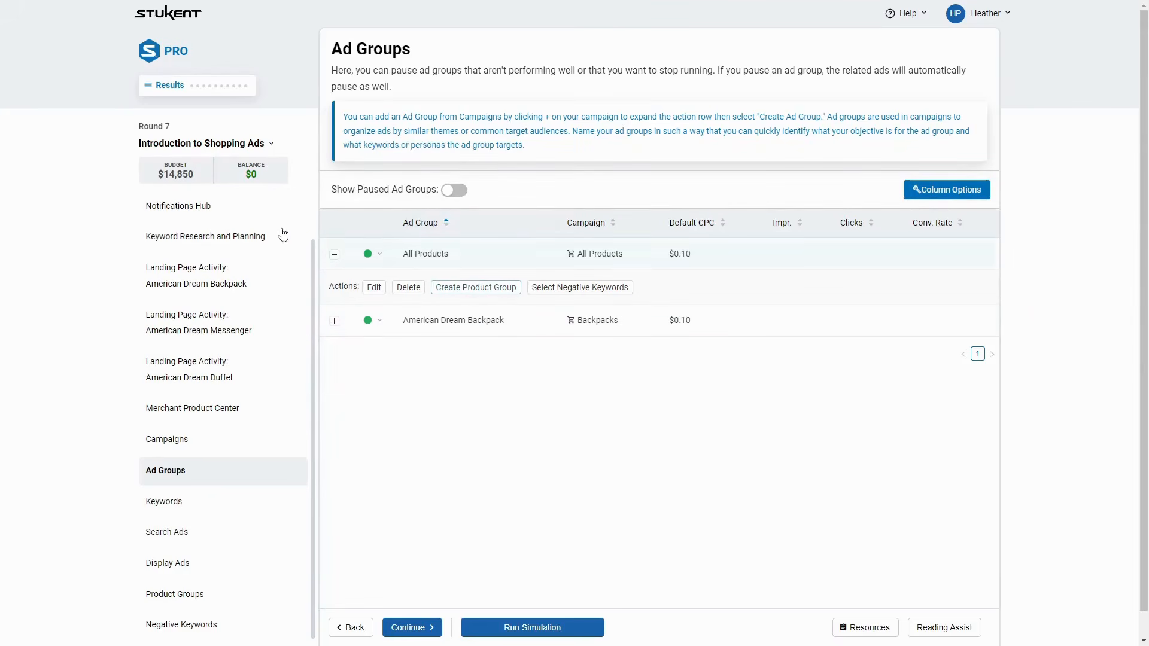
# Step: Check the campaigns a last time and run the simulation for Round 7
pyautogui.click(239, 443)
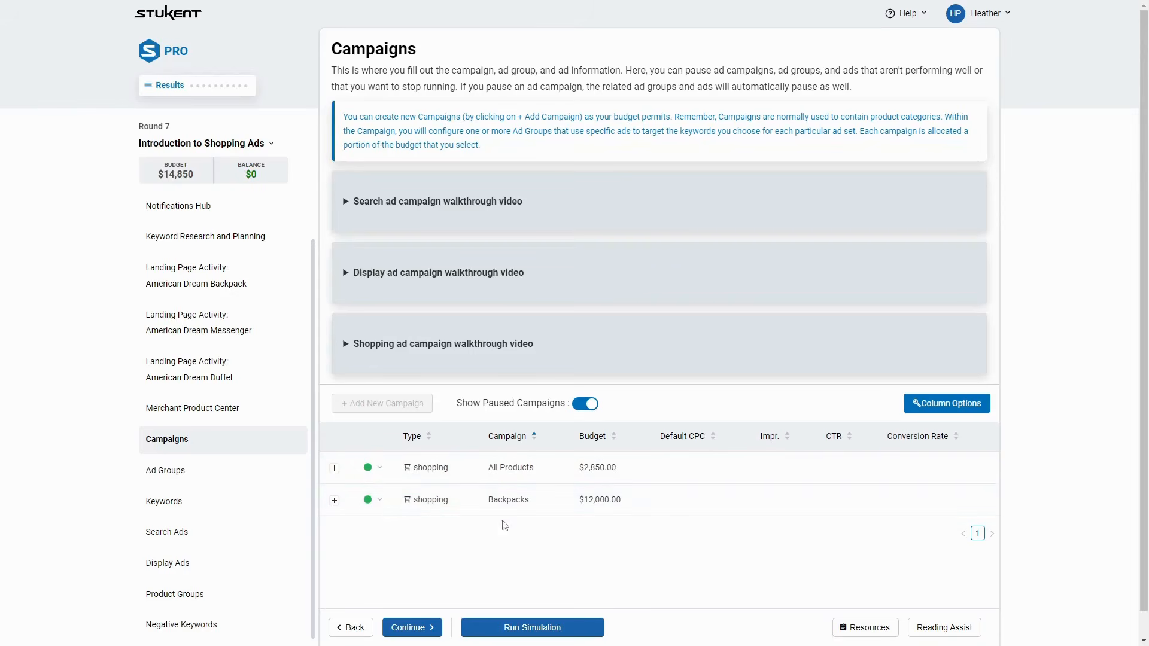
pyautogui.click(584, 630)
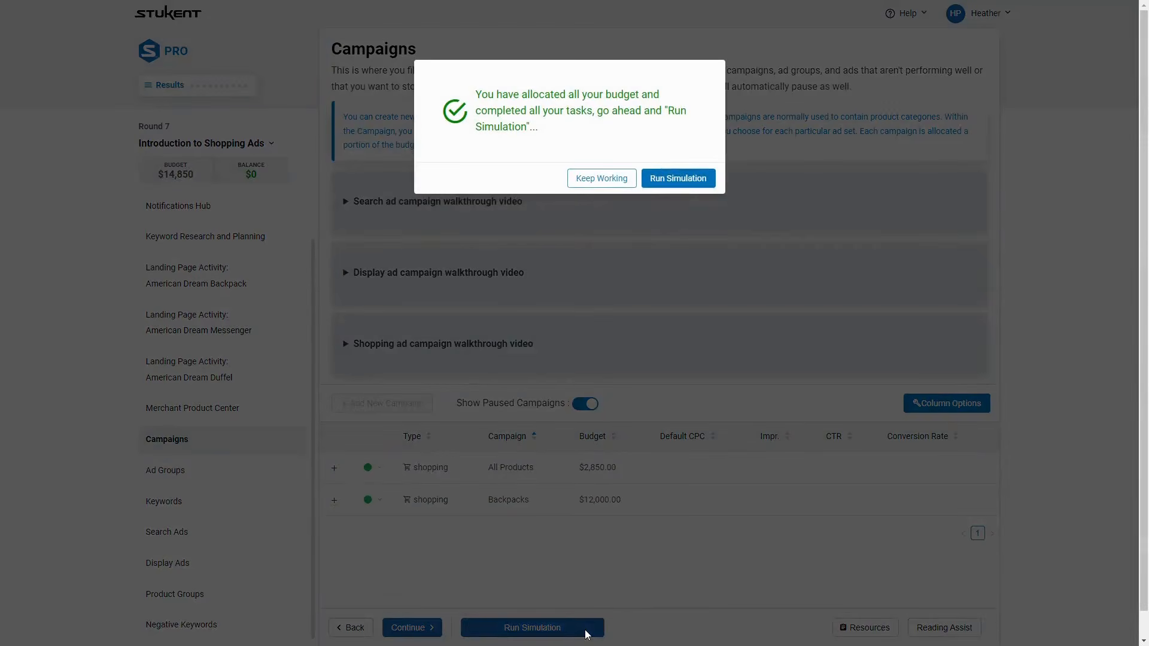
pyautogui.click(707, 182)
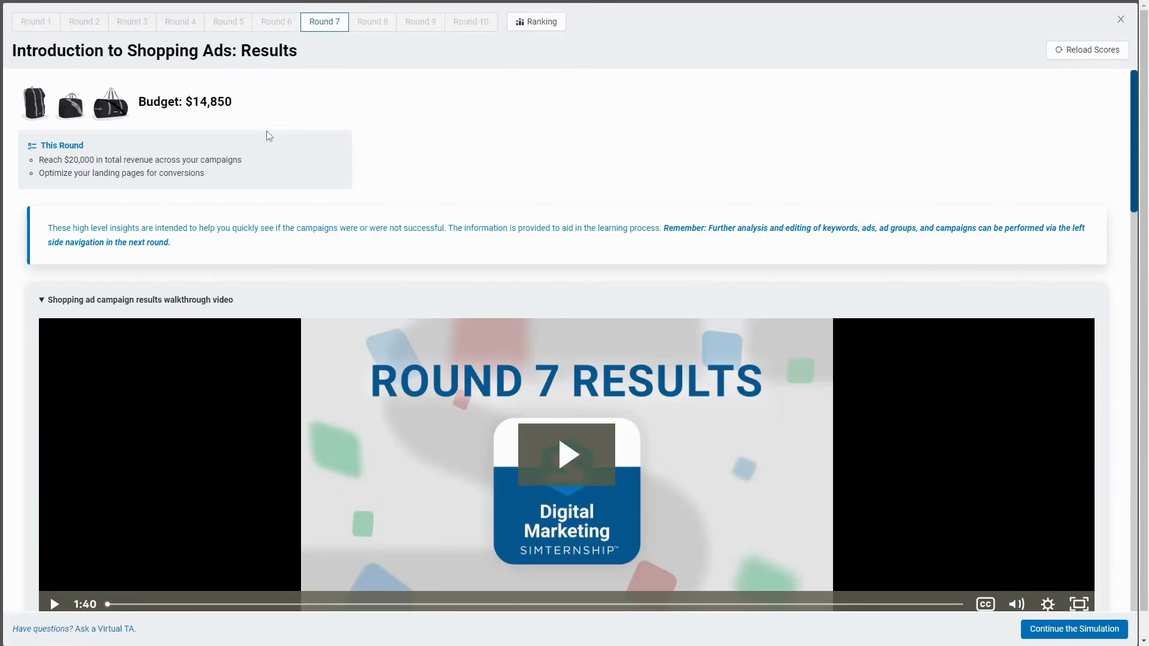
# Step: Examine the Round 7 shopping ads results, comparing the budget allocated, budget spent and total revenue
pyautogui.moveTo(139, 101); pyautogui.dragTo(264, 112)
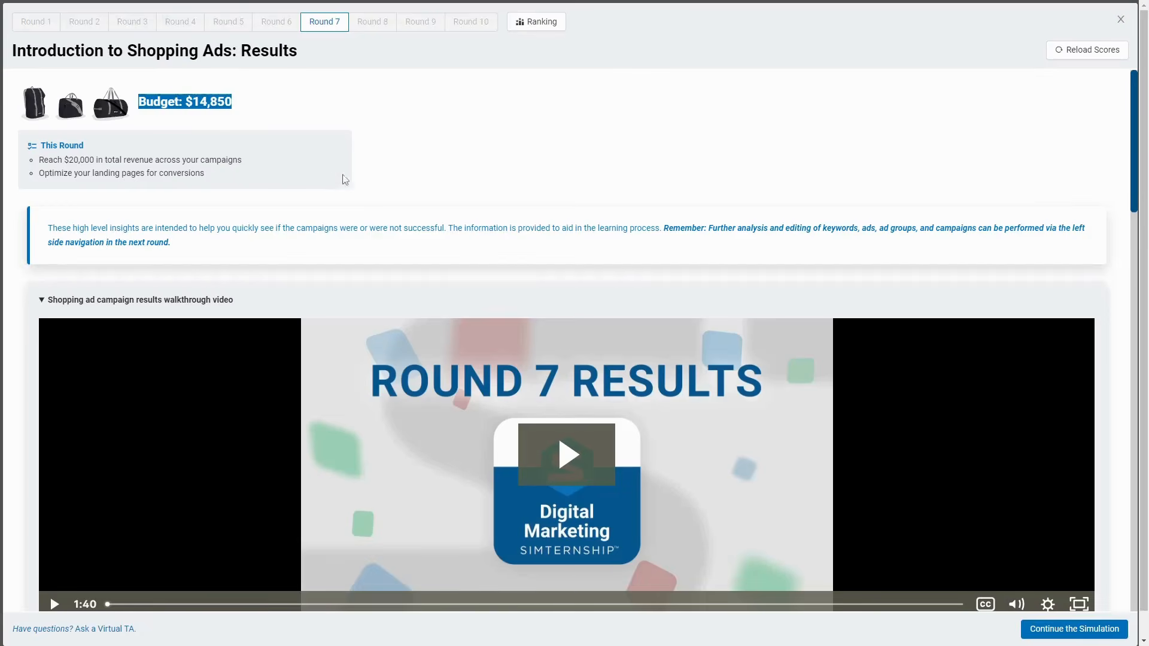
pyautogui.scroll(-15, 659, 191)
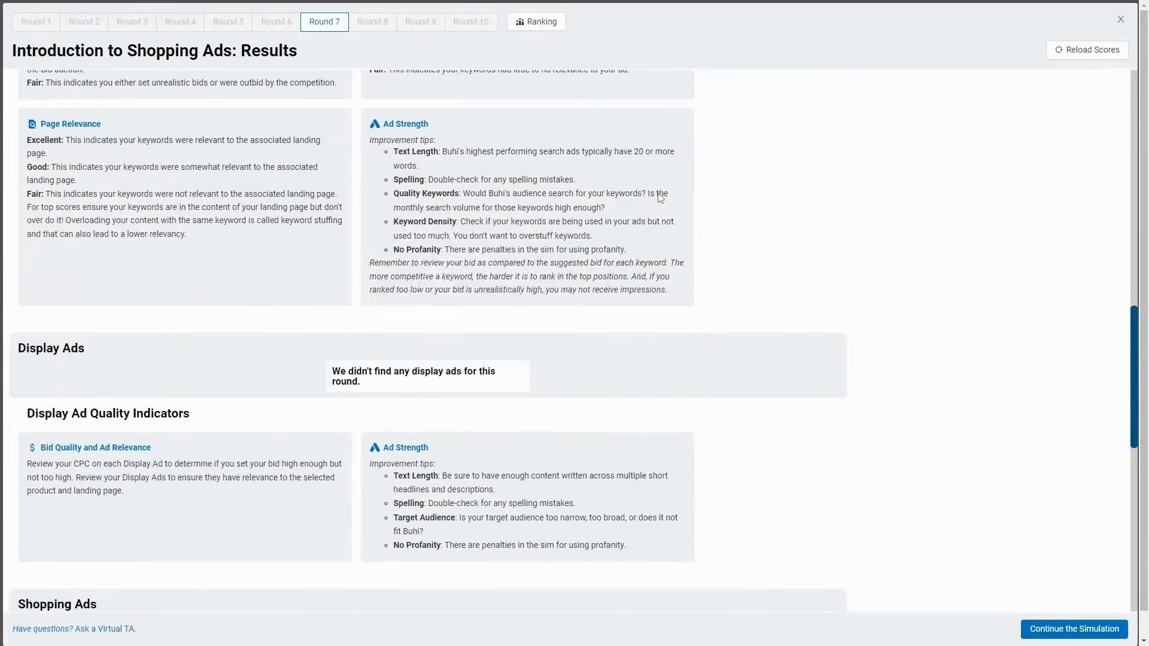
pyautogui.scroll(-8, 659, 196)
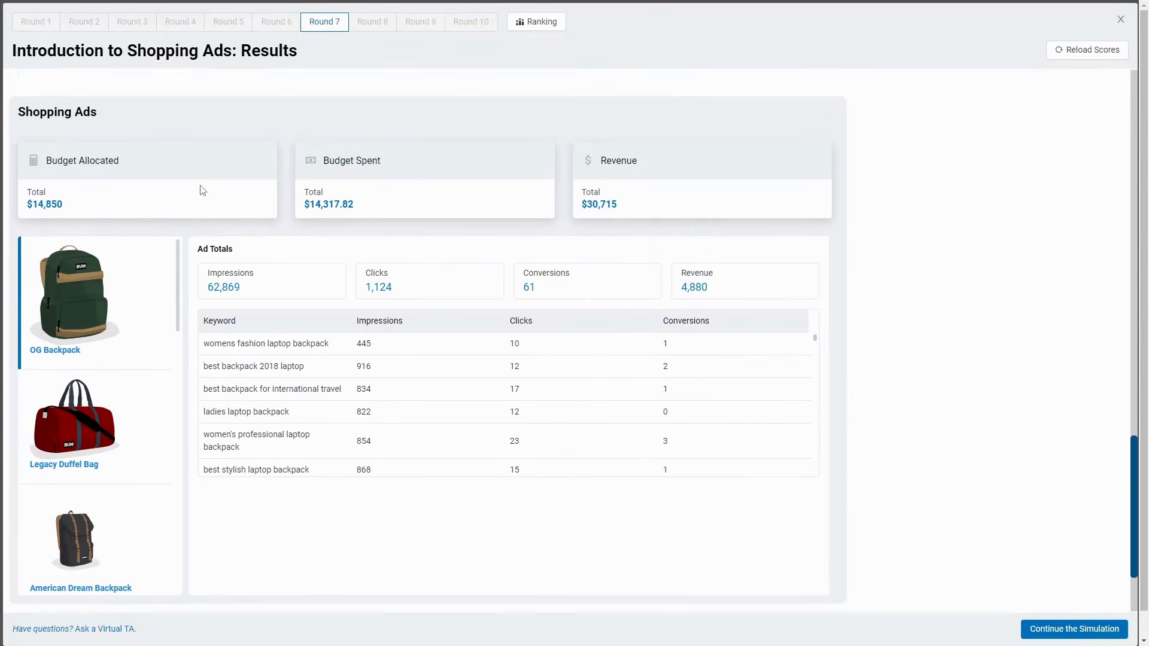
pyautogui.scroll(1, 203, 190)
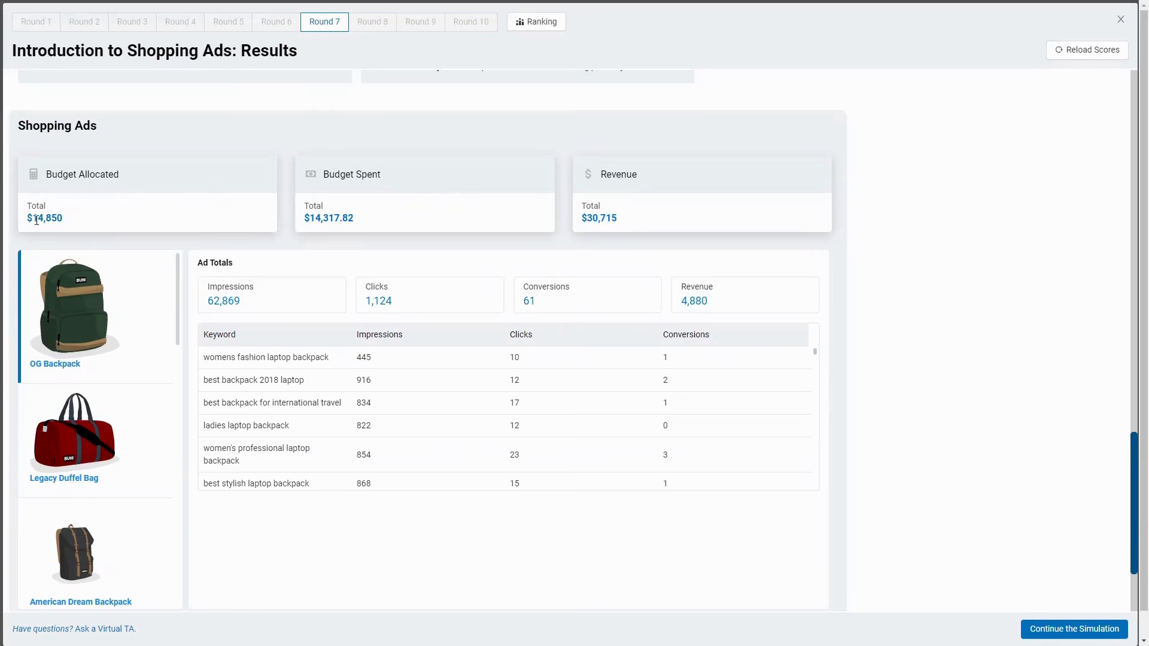
pyautogui.moveTo(37, 220); pyautogui.dragTo(352, 221)
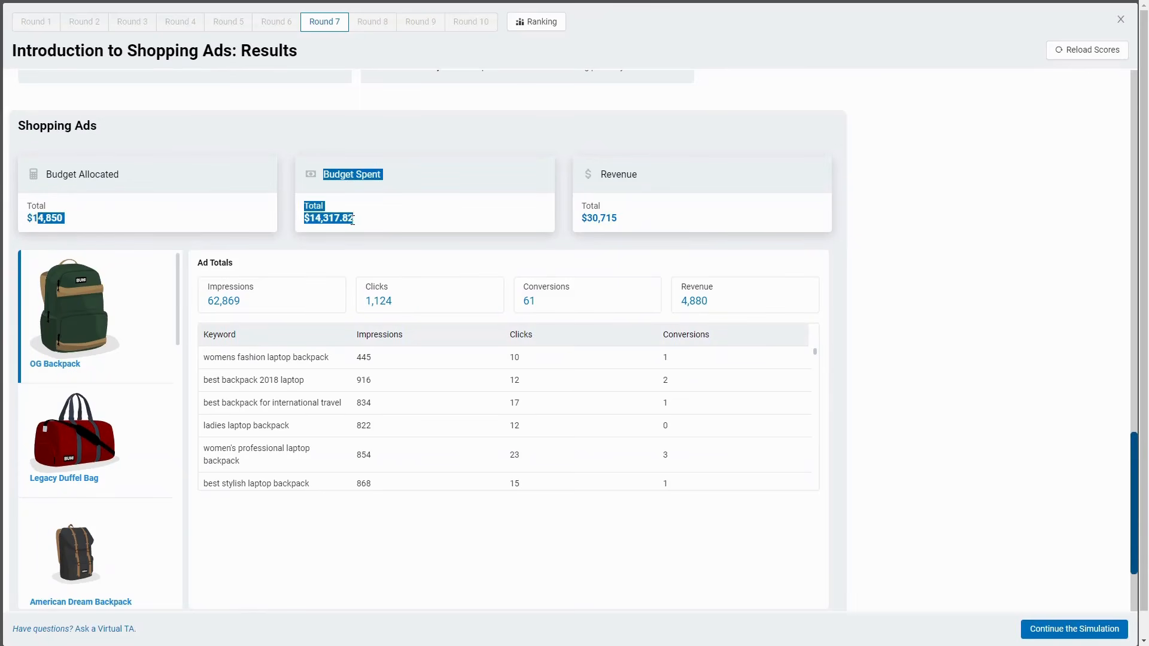
pyautogui.click(340, 222)
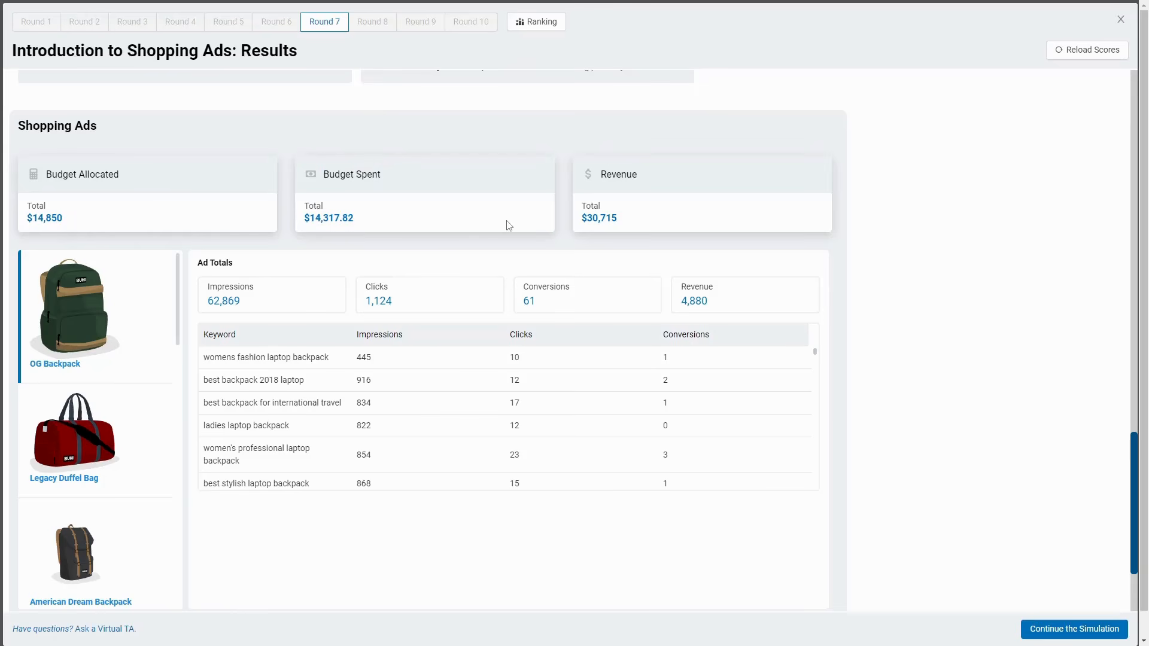
pyautogui.moveTo(306, 207); pyautogui.dragTo(333, 218)
pyautogui.click(320, 219)
pyautogui.moveTo(584, 204); pyautogui.dragTo(642, 227)
pyautogui.click(642, 226)
pyautogui.scroll(-1, 271, 317)
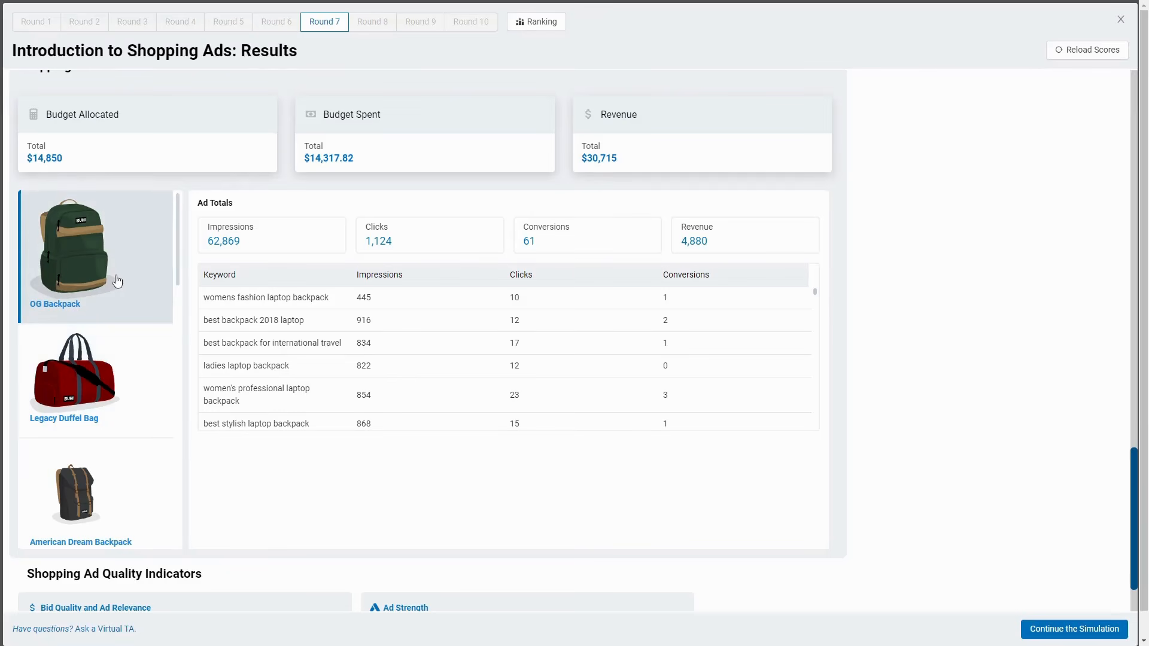
# Step: Compare the ad totals of the OG Backpack, Legacy Duffel Bag and American Dream Backpack in the Round 7 results
pyautogui.moveTo(705, 251); pyautogui.dragTo(207, 233)
pyautogui.click(302, 320)
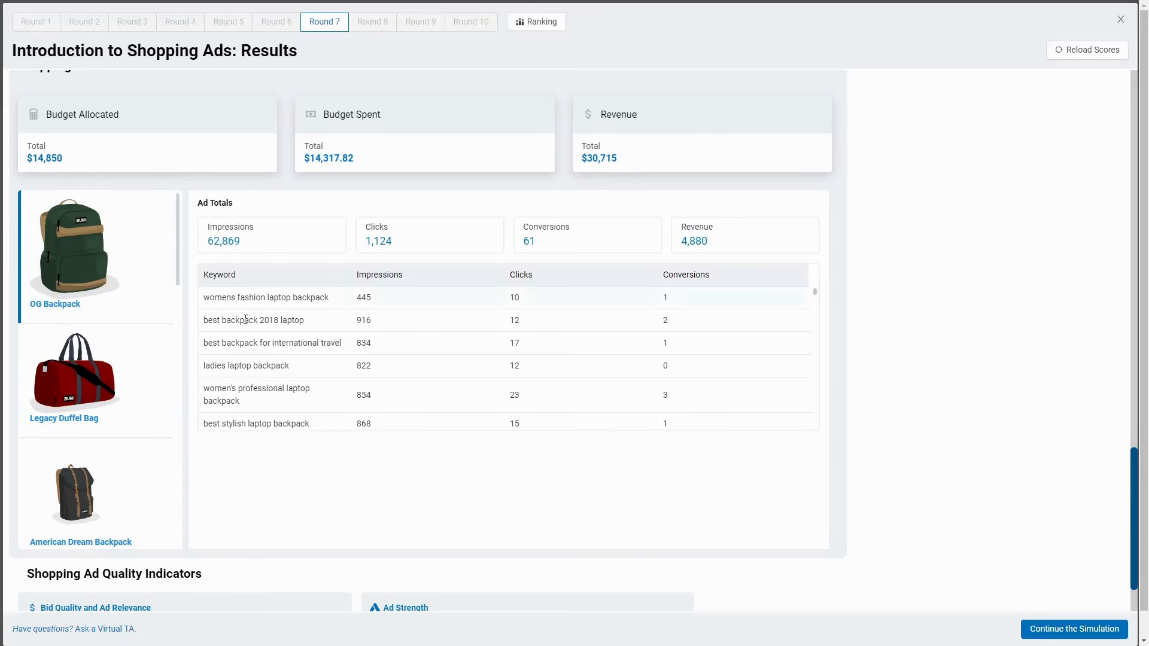
pyautogui.click(105, 407)
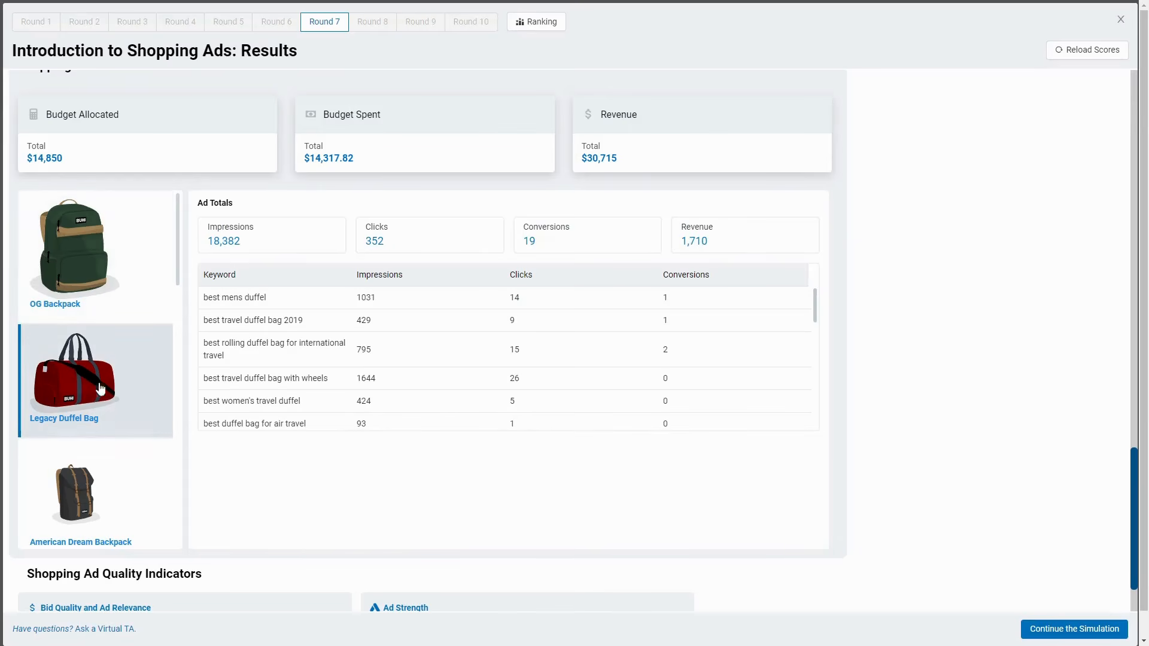
pyautogui.click(114, 499)
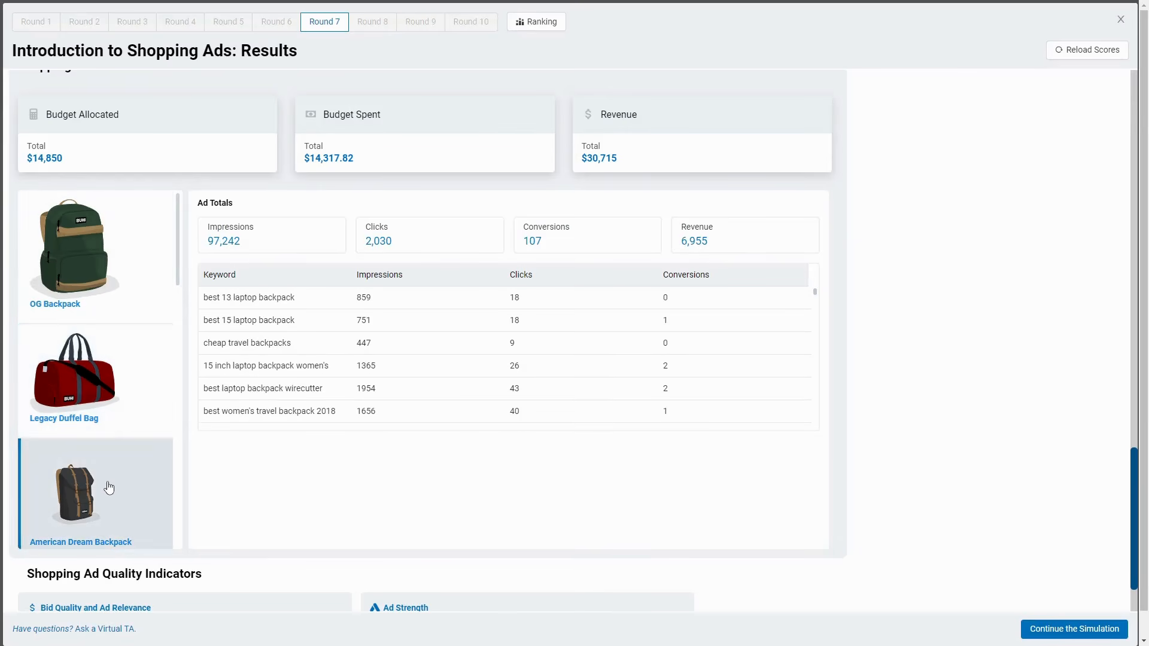
pyautogui.click(117, 273)
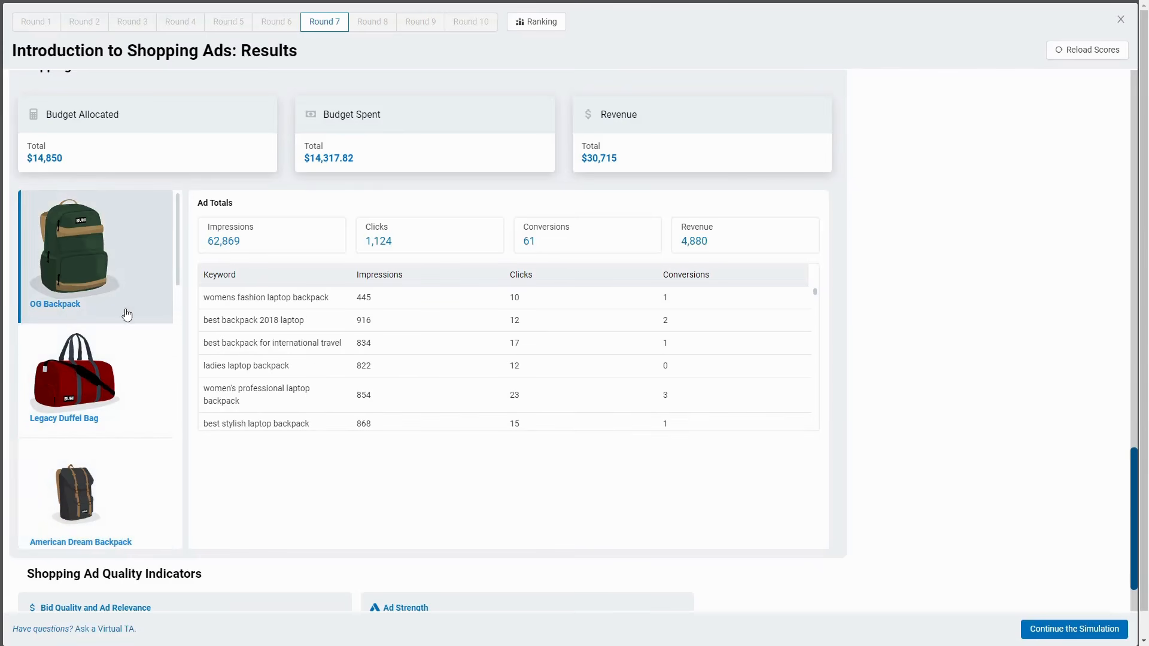
pyautogui.click(126, 465)
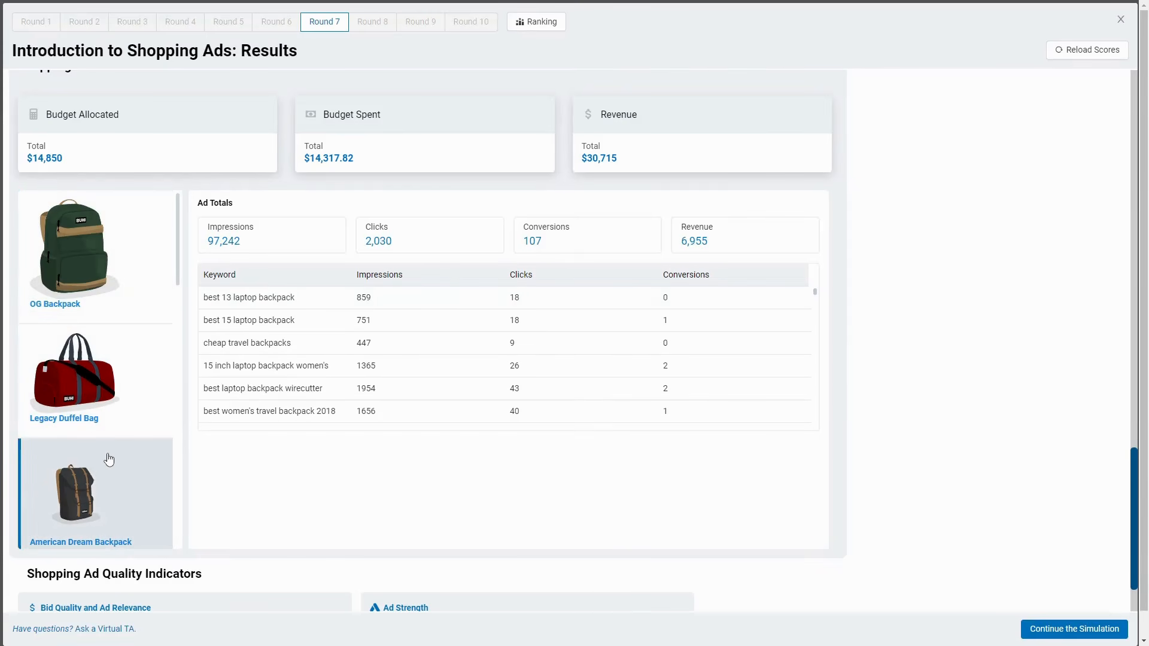
# Step: Review the ad totals and keywords of the Switch Luggage Carry-on, Switch Luggage Large and American Dream Messenger
pyautogui.scroll(-3, 108, 464)
pyautogui.click(105, 434)
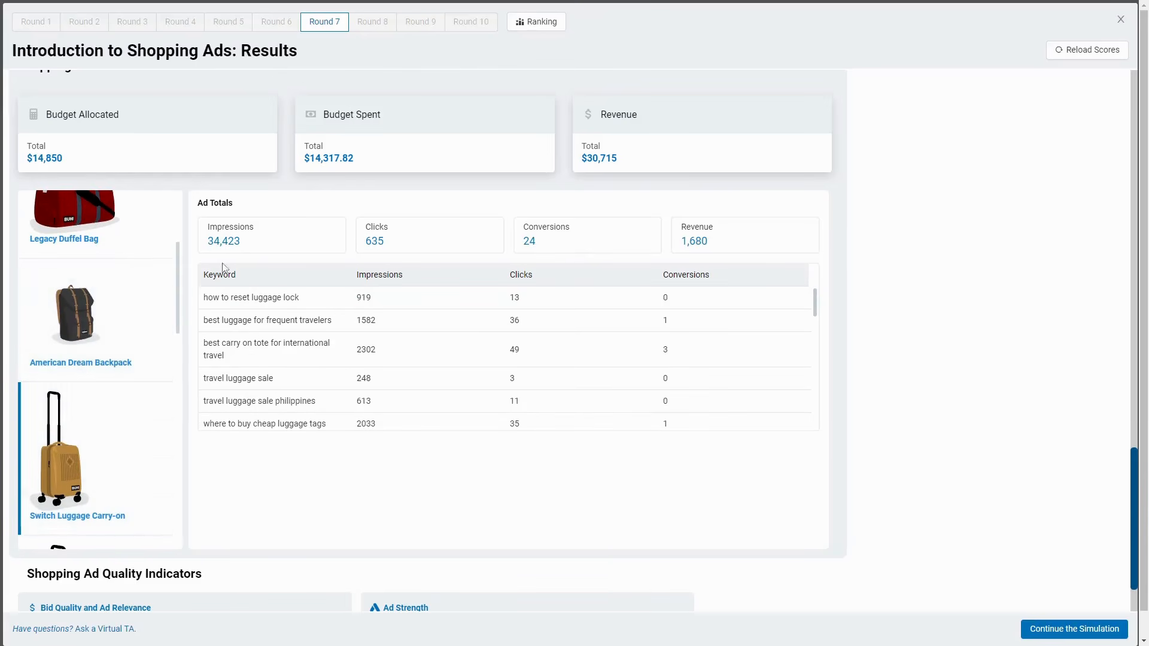
pyautogui.scroll(-2, 105, 484)
pyautogui.click(90, 479)
pyautogui.scroll(-3, 93, 423)
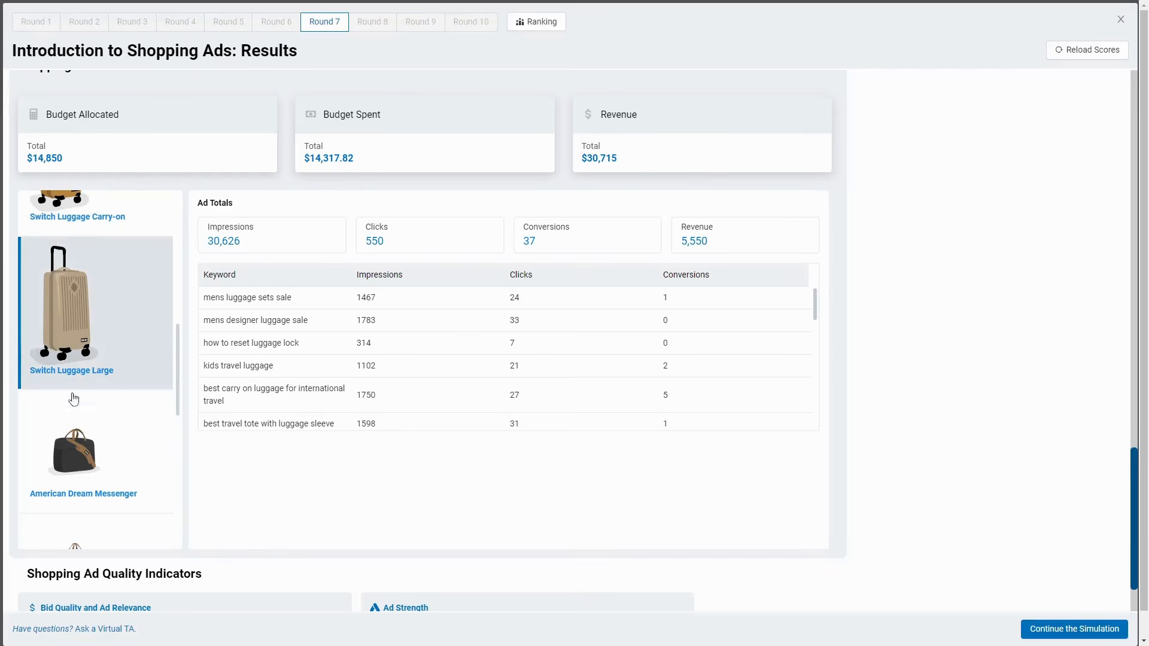
pyautogui.click(102, 466)
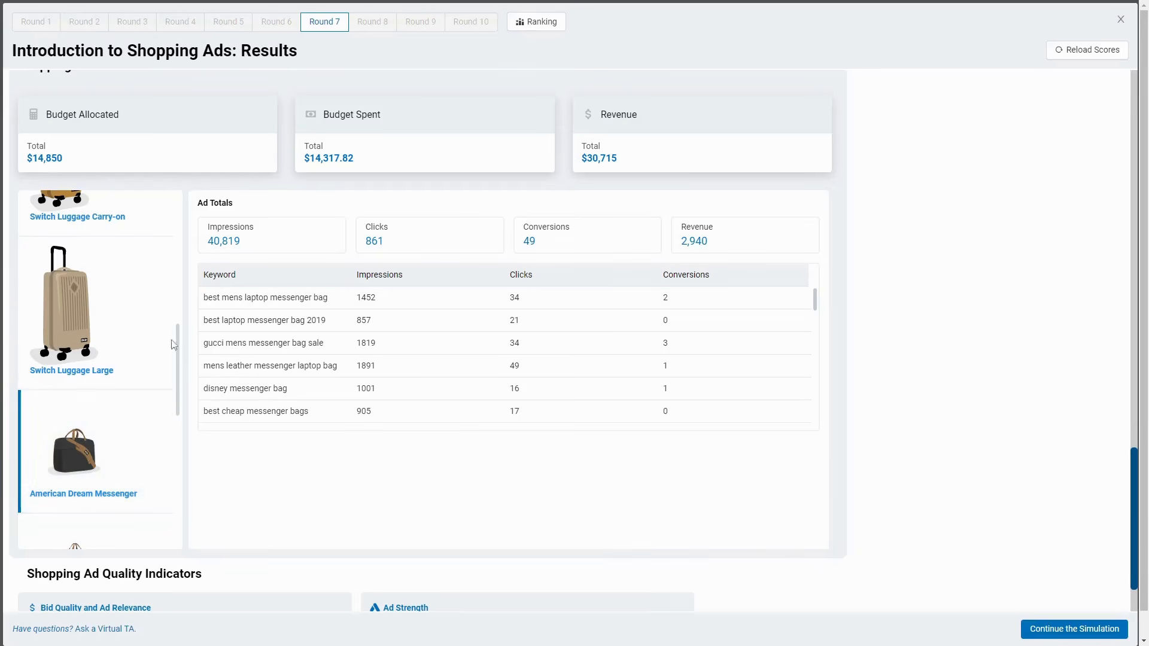
# Step: Review the ad totals of the remaining products, including the Legacy Backpack, Legacy Messenger Bag and OG Tote
pyautogui.scroll(-3, 114, 456)
pyautogui.click(123, 371)
pyautogui.scroll(-3, 123, 369)
pyautogui.click(118, 376)
pyautogui.scroll(-2, 108, 374)
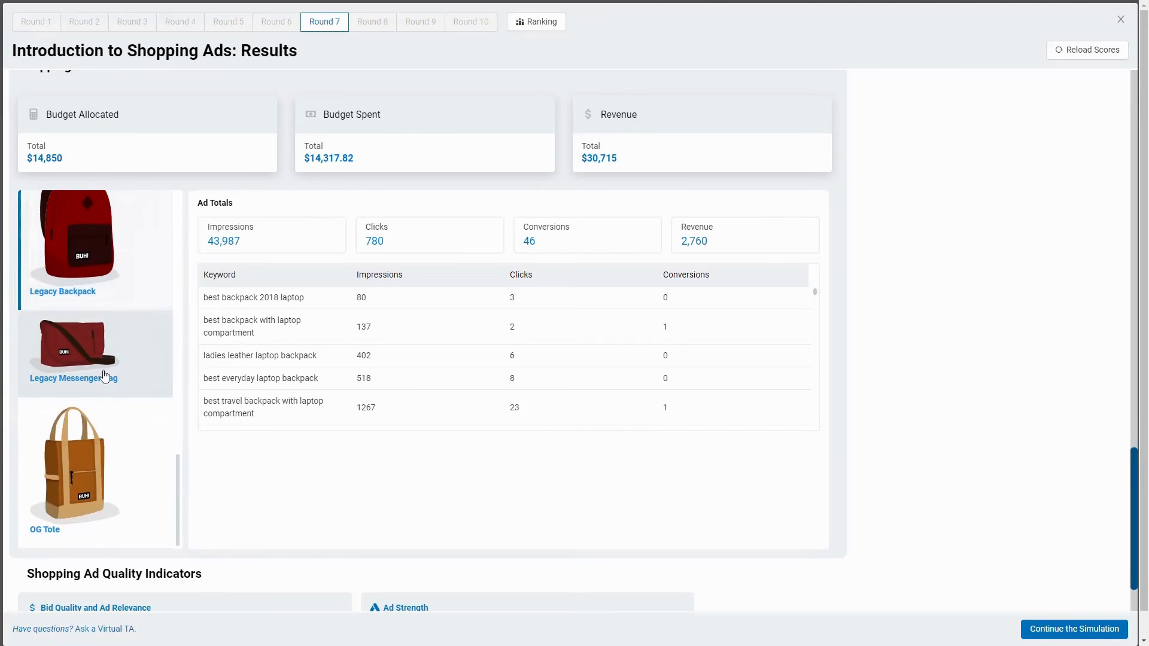
pyautogui.click(107, 375)
pyautogui.click(102, 459)
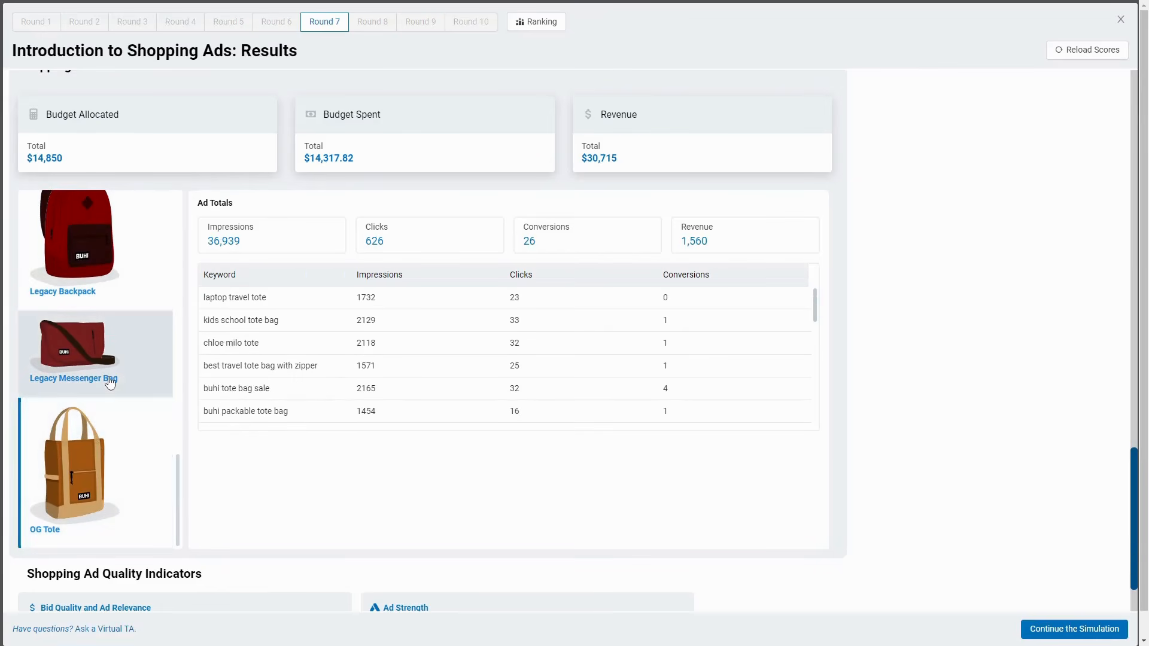
pyautogui.scroll(-1, 231, 436)
pyautogui.scroll(2, 245, 440)
pyautogui.scroll(10, 122, 431)
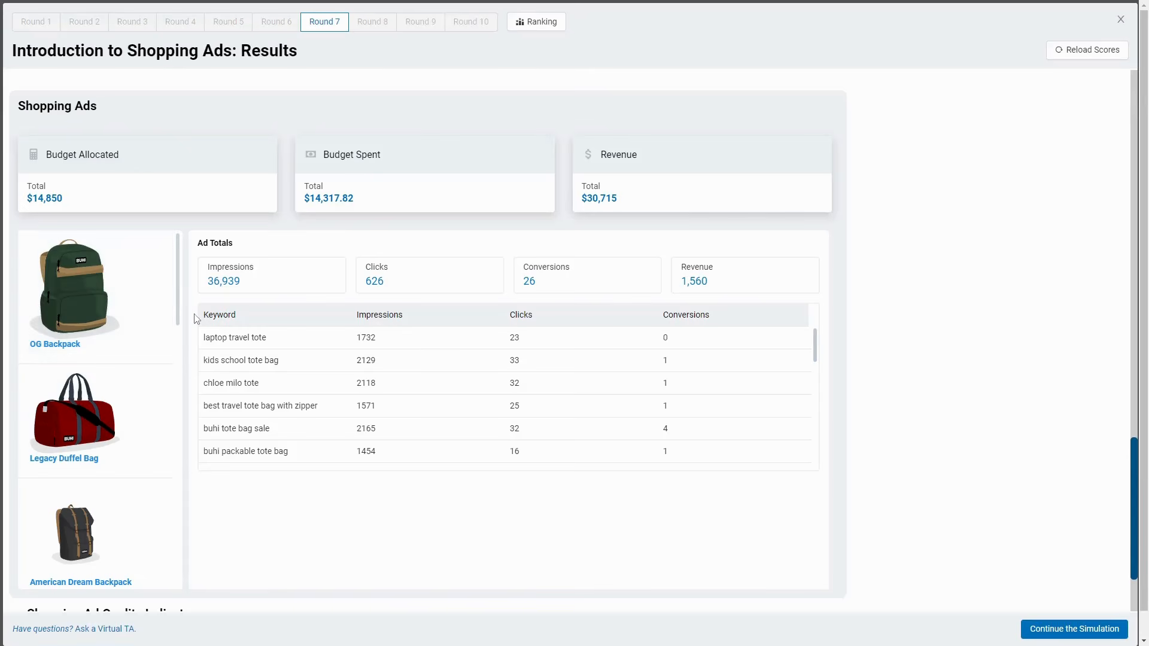
# Step: Examine the keyword tables of the OG Tote and the Legacy Duffel Bag for impressions, clicks and conversions
pyautogui.moveTo(205, 316); pyautogui.dragTo(706, 346)
pyautogui.scroll(-5, 626, 389)
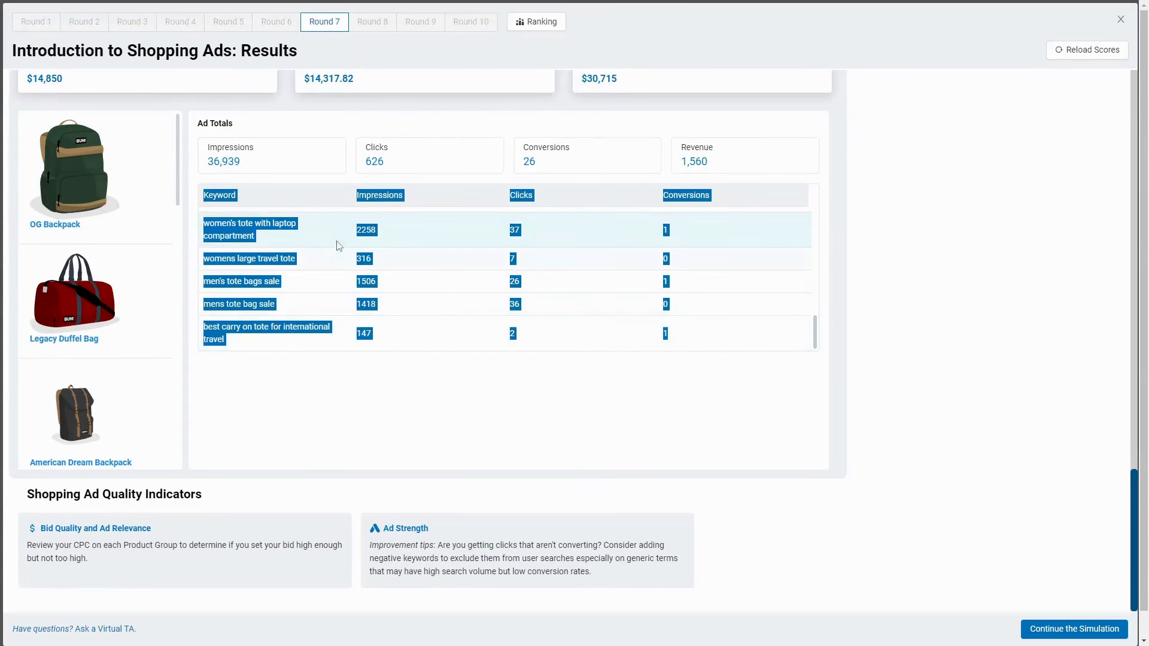
pyautogui.scroll(1, 436, 385)
pyautogui.click(93, 359)
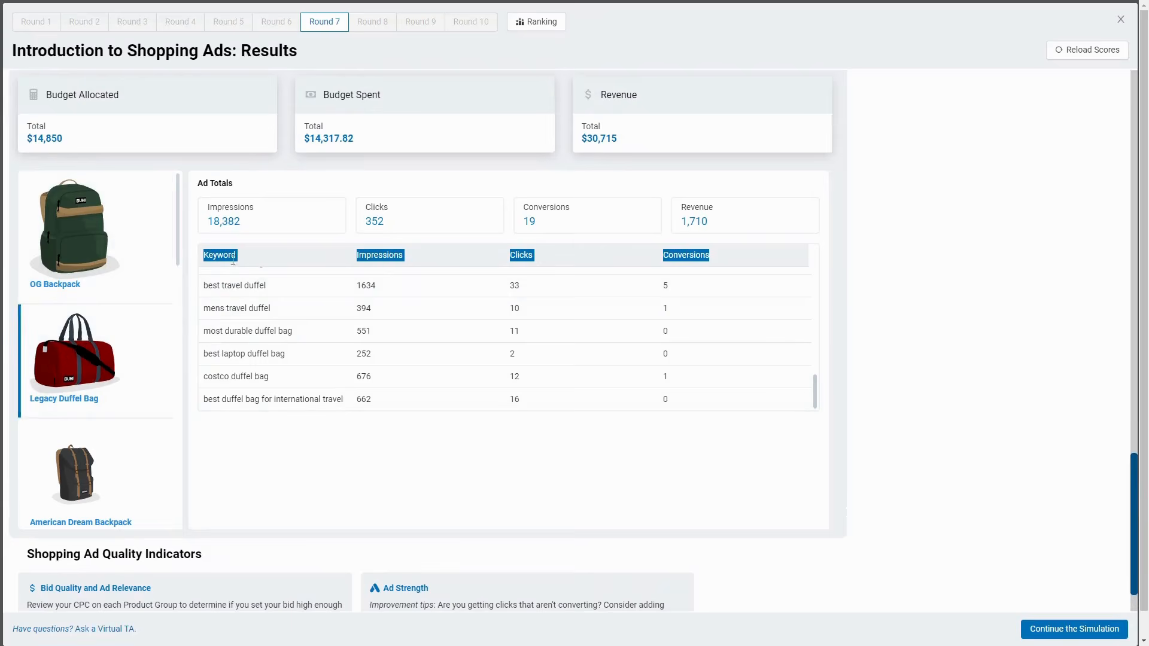
pyautogui.moveTo(206, 256); pyautogui.dragTo(713, 338)
pyautogui.scroll(-1, 636, 380)
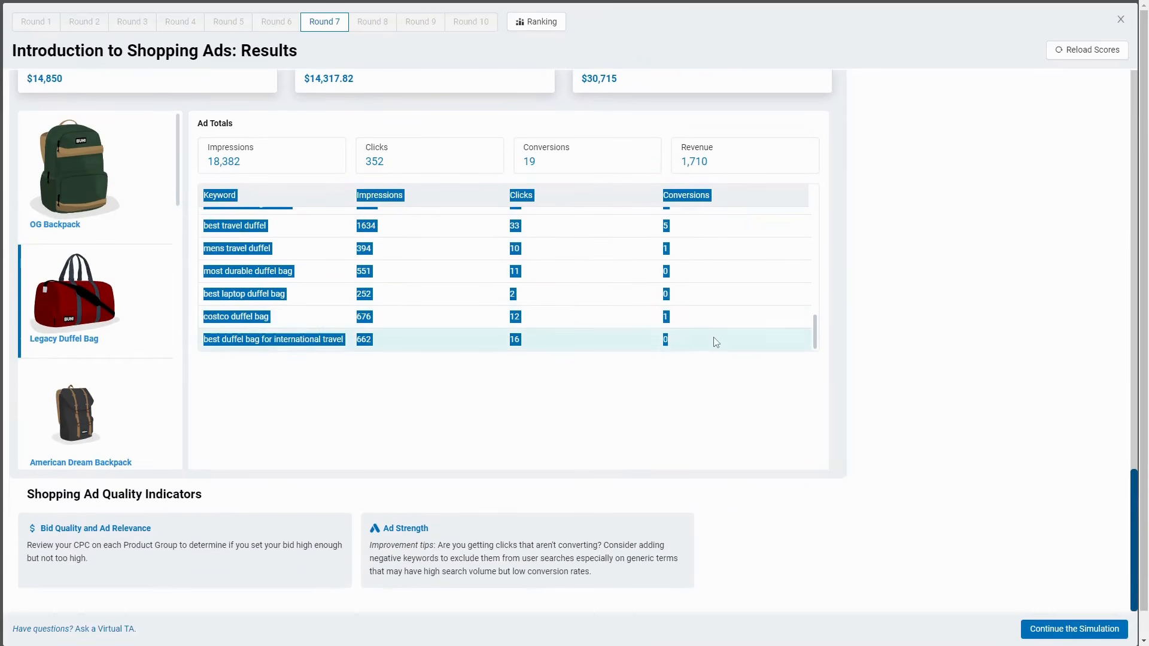
pyautogui.click(608, 375)
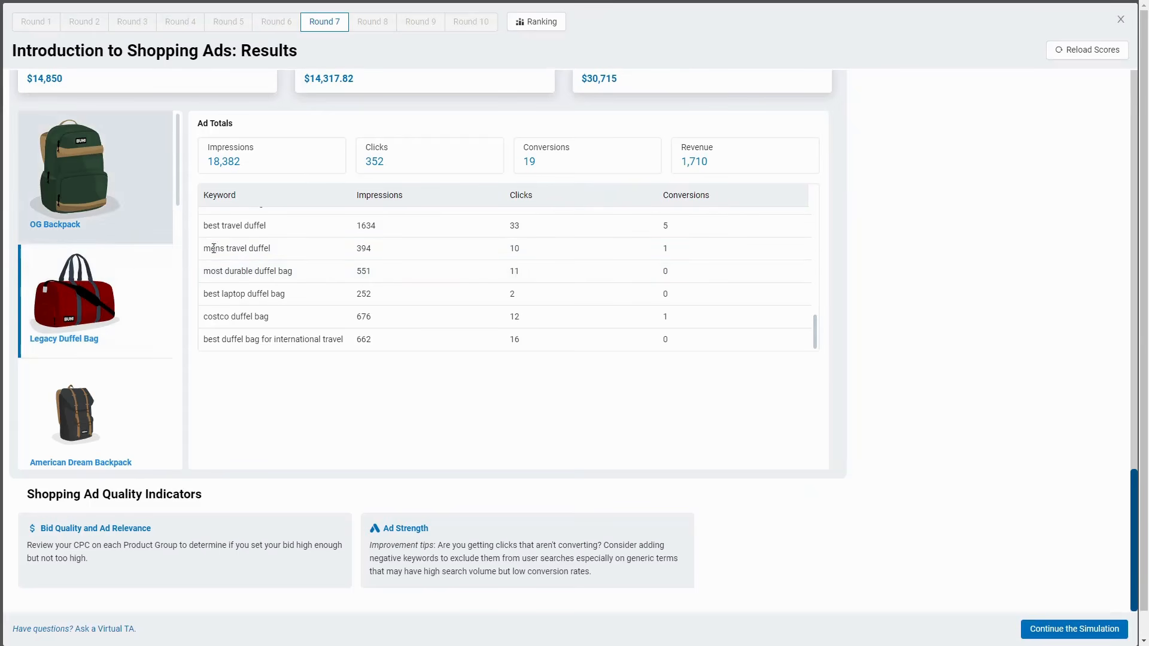
# Step: Open the American Dream Backpack's results and look over the clicks and conversions of its keywords
pyautogui.scroll(2, 183, 251)
pyautogui.scroll(-2, 148, 482)
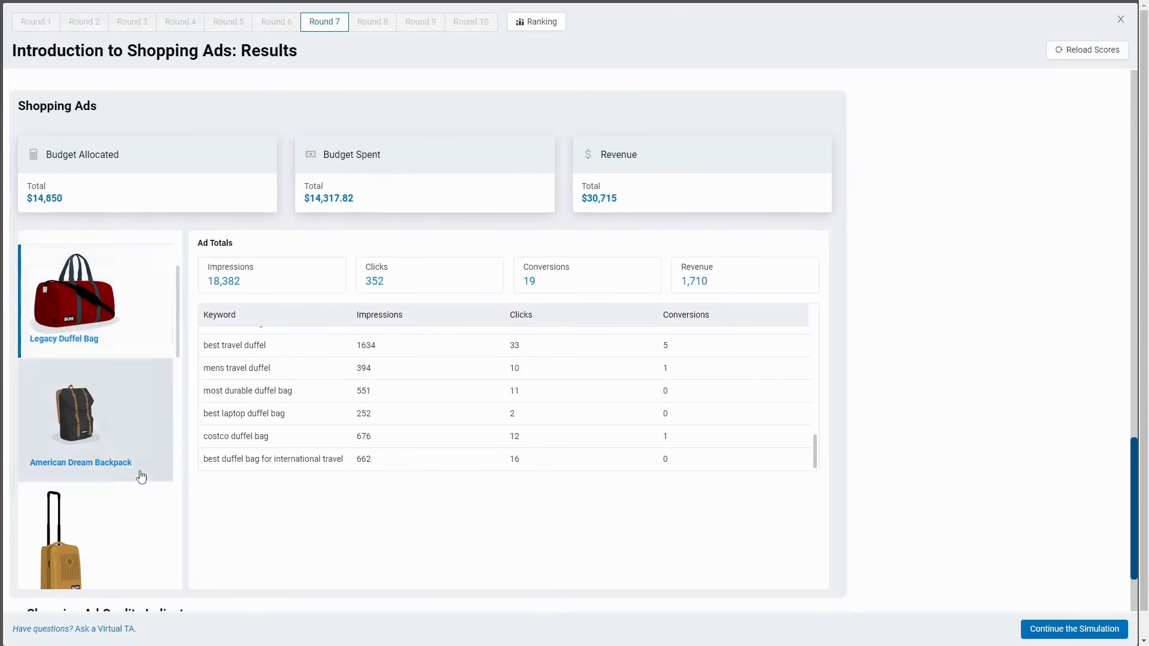
pyautogui.click(146, 470)
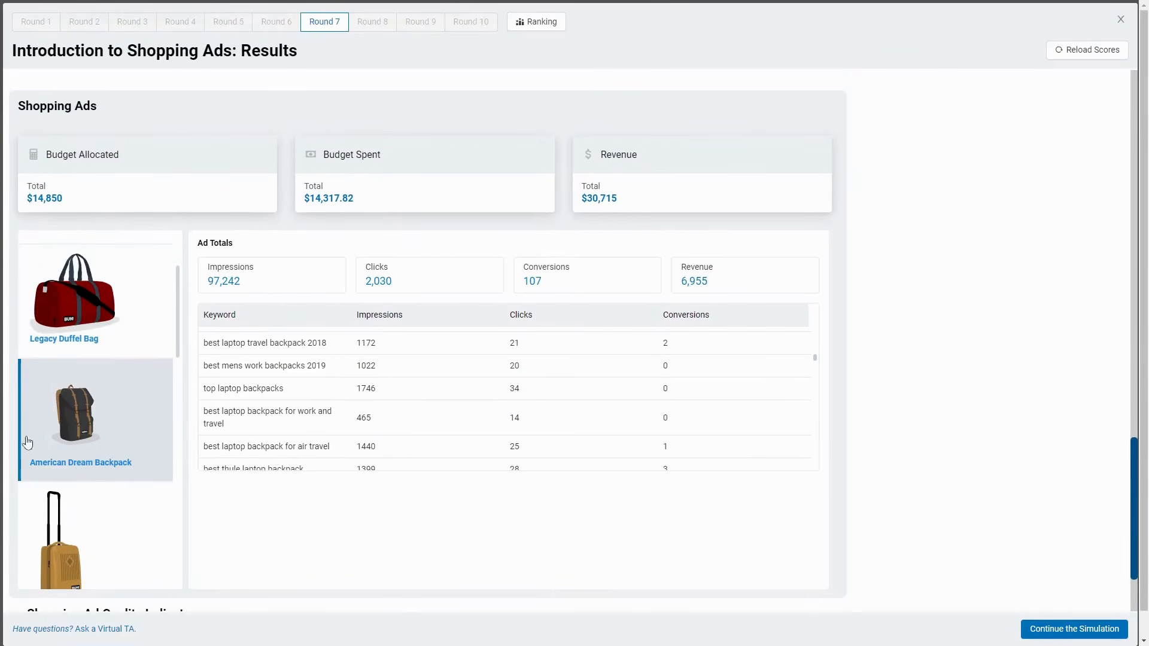
pyautogui.scroll(3, 700, 397)
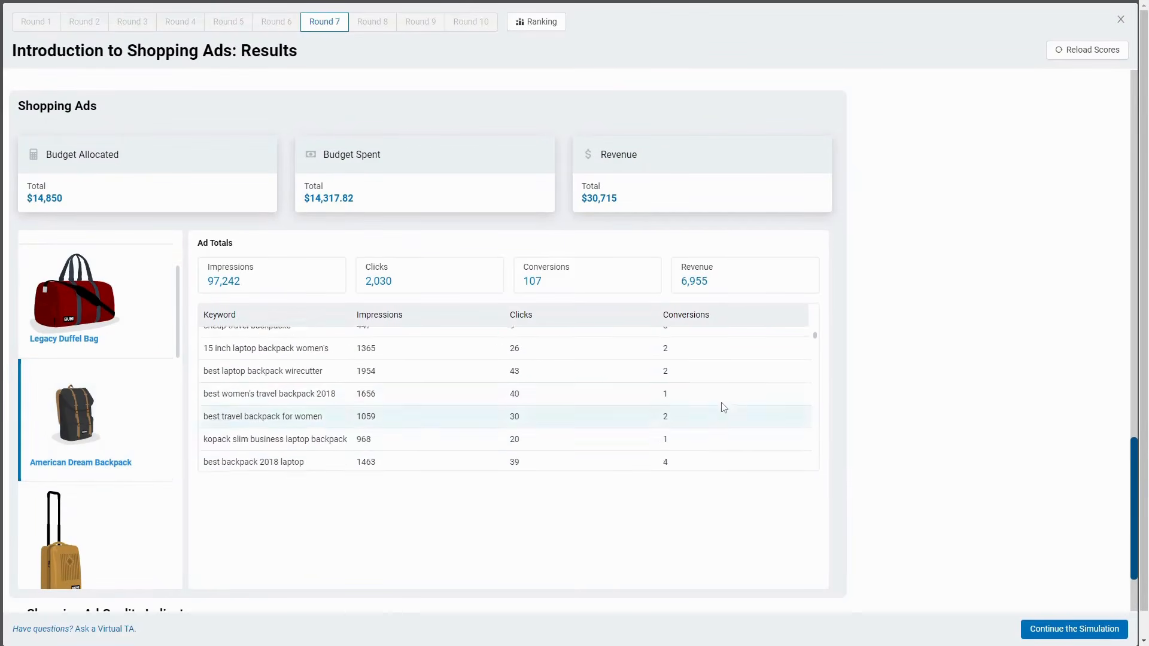
pyautogui.scroll(2, 712, 395)
pyautogui.moveTo(727, 334); pyautogui.dragTo(532, 344)
pyautogui.click(532, 344)
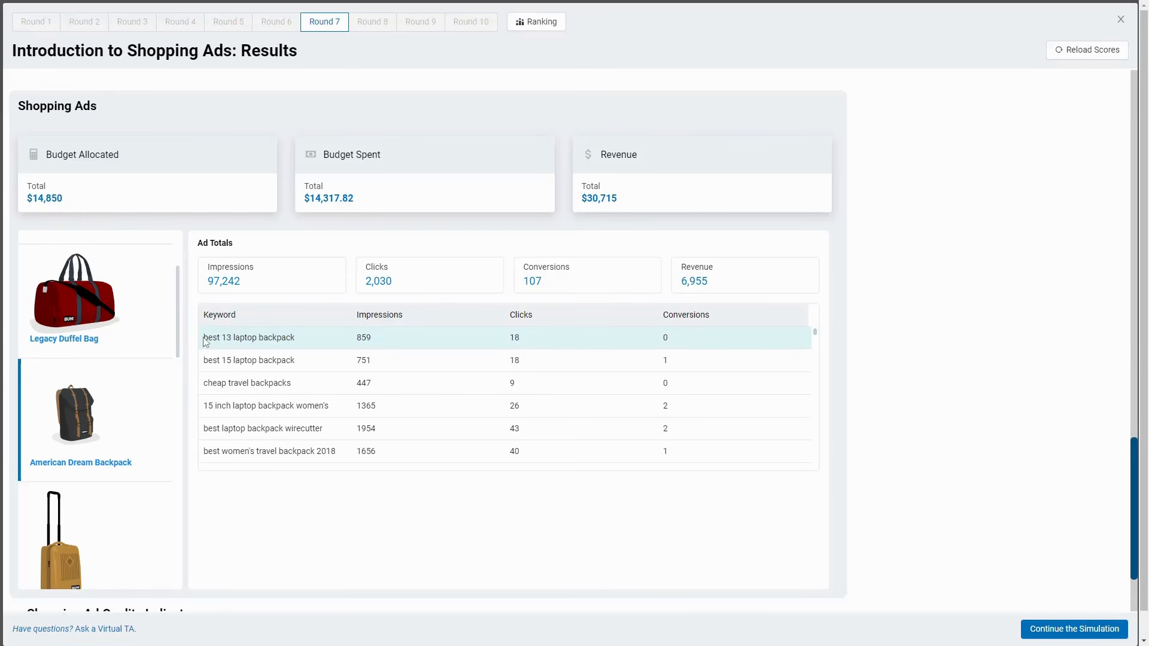
# Step: Examine the impressions, clicks and conversions of the American Dream Backpack keyword "best 13 laptop backpack"
pyautogui.moveTo(204, 341); pyautogui.dragTo(298, 336)
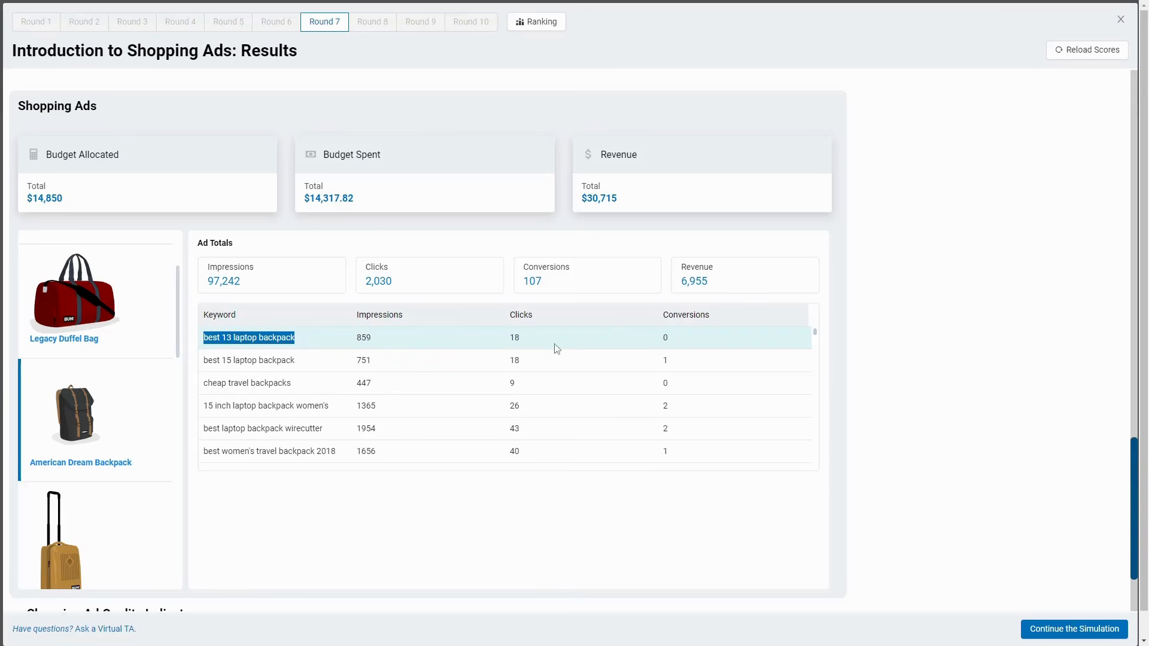
pyautogui.doubleClick(515, 338)
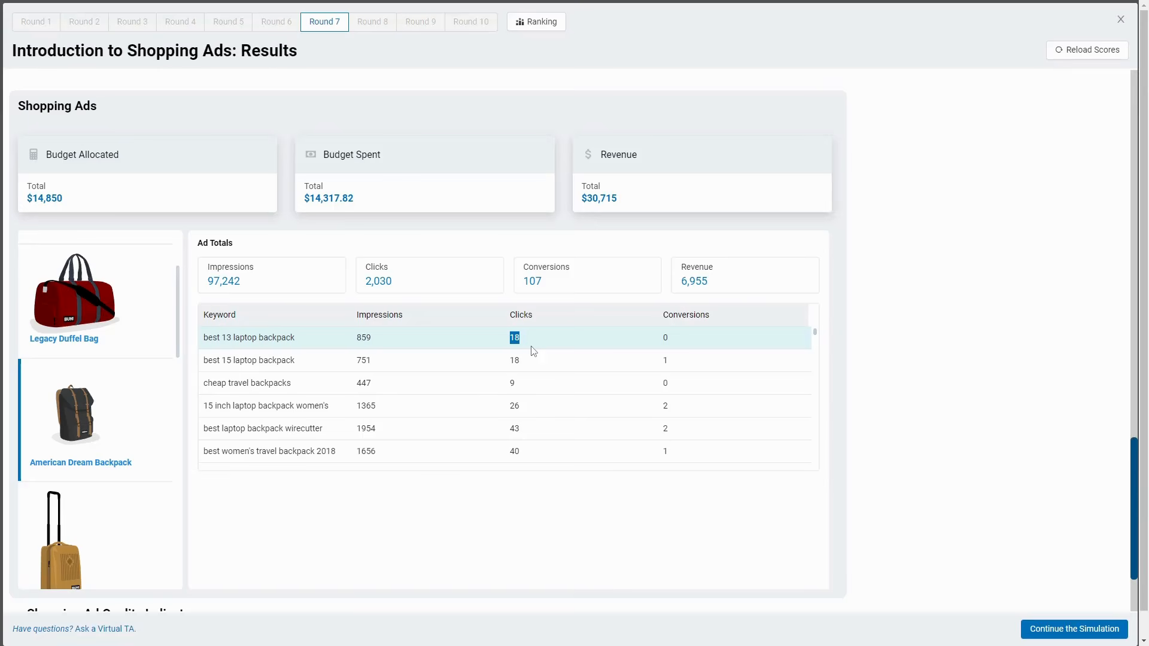
pyautogui.moveTo(697, 340); pyautogui.dragTo(643, 338)
pyautogui.click(676, 343)
pyautogui.moveTo(220, 338); pyautogui.dragTo(670, 346)
pyautogui.click(671, 347)
pyautogui.moveTo(220, 339); pyautogui.dragTo(261, 337)
pyautogui.click(338, 333)
pyautogui.moveTo(201, 339); pyautogui.dragTo(580, 333)
pyautogui.scroll(-1, 498, 392)
pyautogui.scroll(-2, 502, 394)
pyautogui.scroll(3, 509, 377)
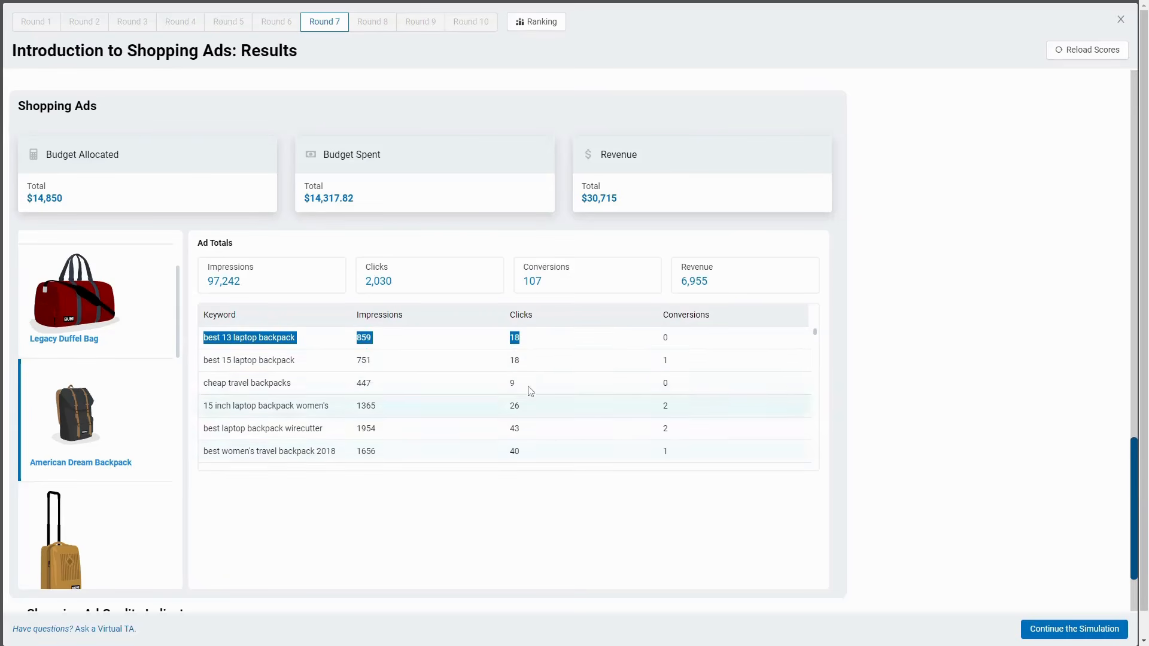
# Step: Check "cheap travel backpacks", "hiking backpack sale" and "stylish mens backpacks" for clicks that brought no conversions
pyautogui.moveTo(203, 383); pyautogui.dragTo(303, 392)
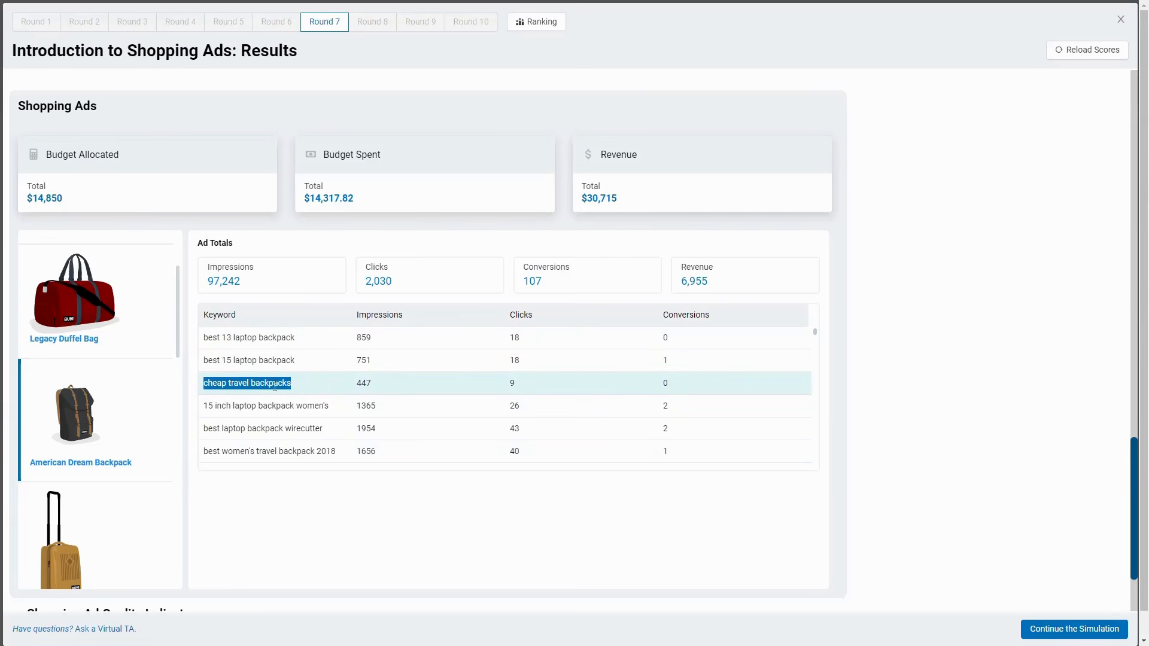
pyautogui.click(249, 384)
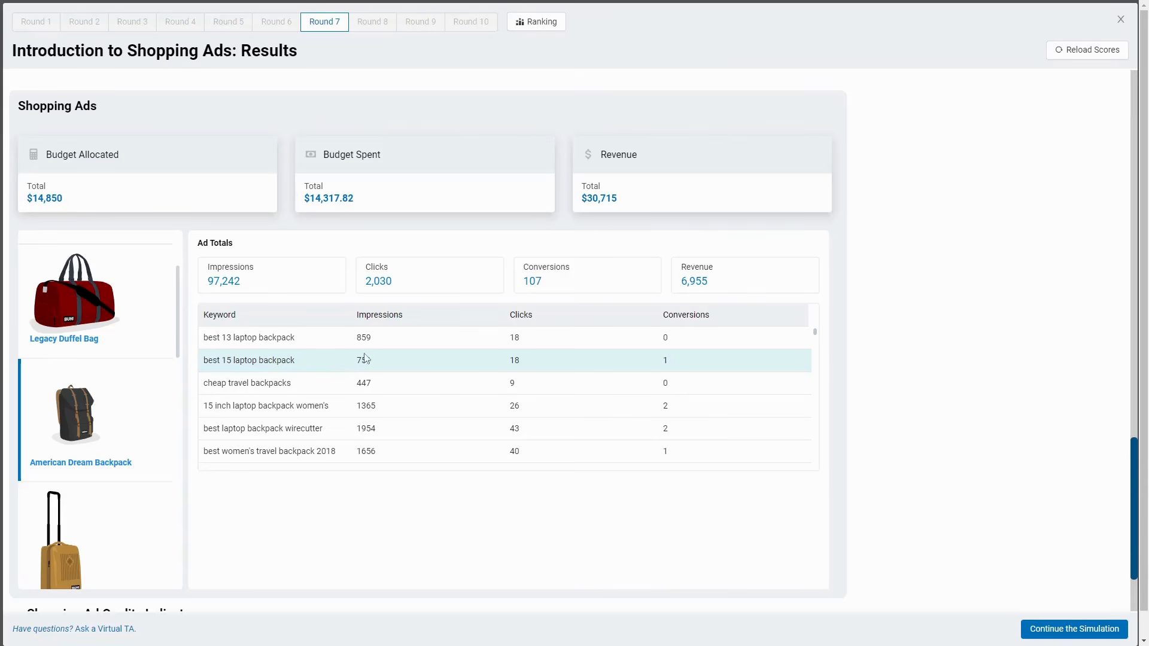
pyautogui.moveTo(213, 359); pyautogui.dragTo(274, 389)
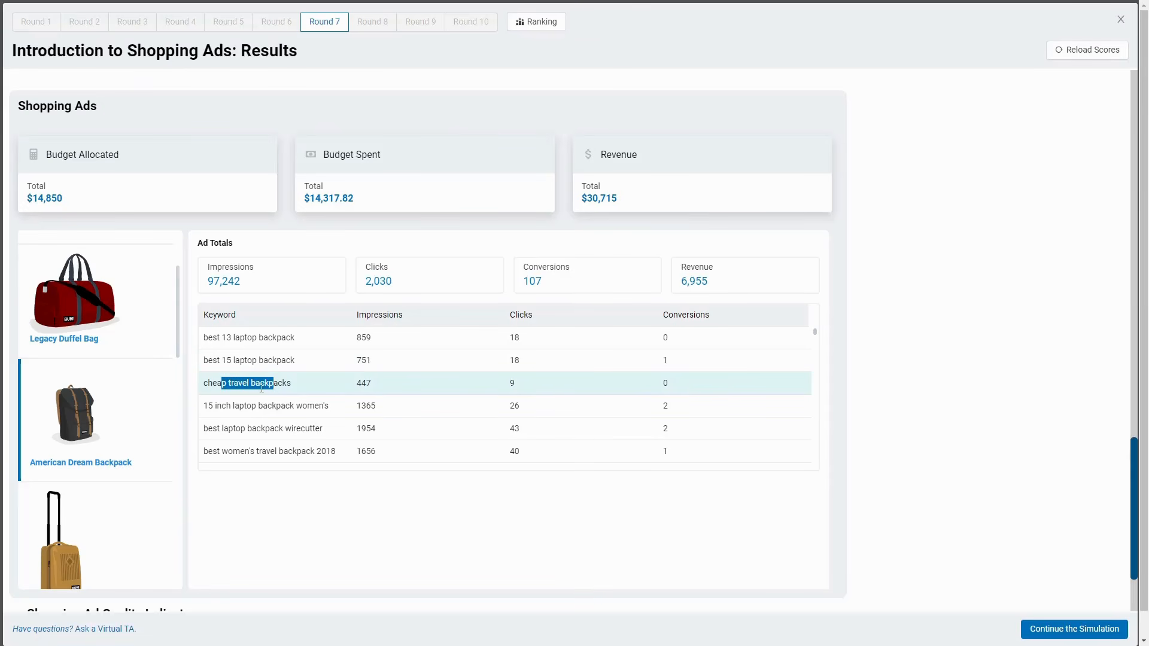
pyautogui.click(262, 389)
pyautogui.scroll(-2, 328, 394)
pyautogui.scroll(-1, 328, 394)
pyautogui.moveTo(214, 363); pyautogui.dragTo(286, 372)
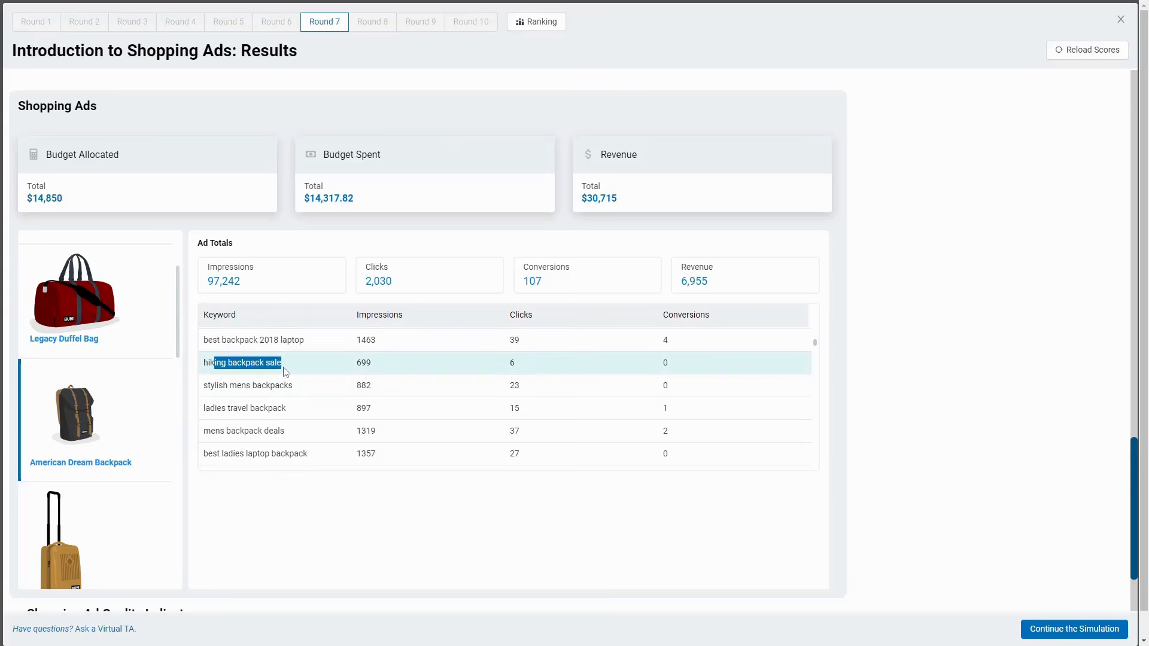
pyautogui.moveTo(214, 386); pyautogui.dragTo(300, 395)
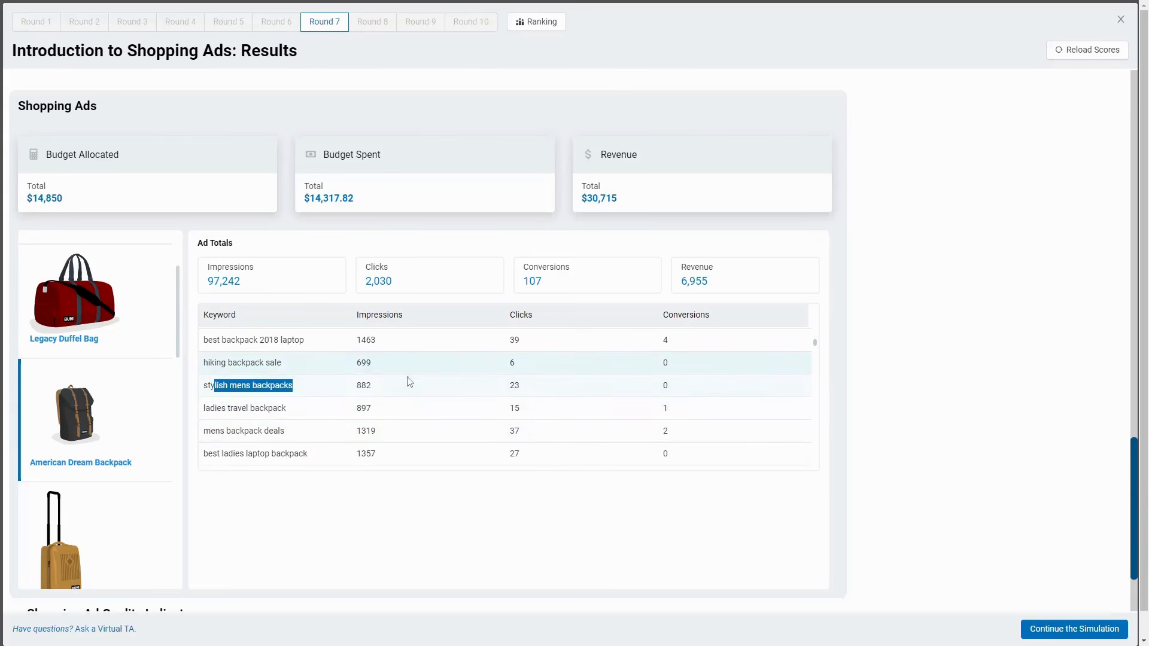
# Step: Check "best ladies laptop backpack", "best backpack with laptop compartment", "best mens work backpacks 2019" and "top laptop backpacks" as non-converting keywords
pyautogui.scroll(-1, 351, 376)
pyautogui.moveTo(235, 394); pyautogui.dragTo(315, 400)
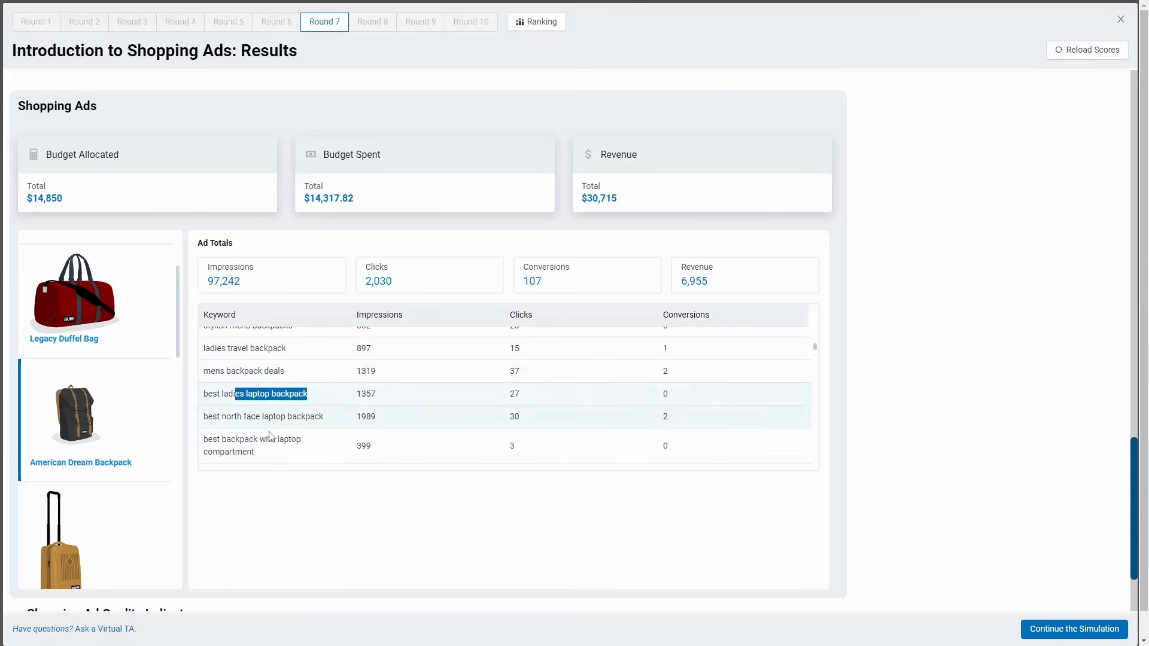
pyautogui.tripleClick(236, 441)
pyautogui.scroll(-2, 263, 455)
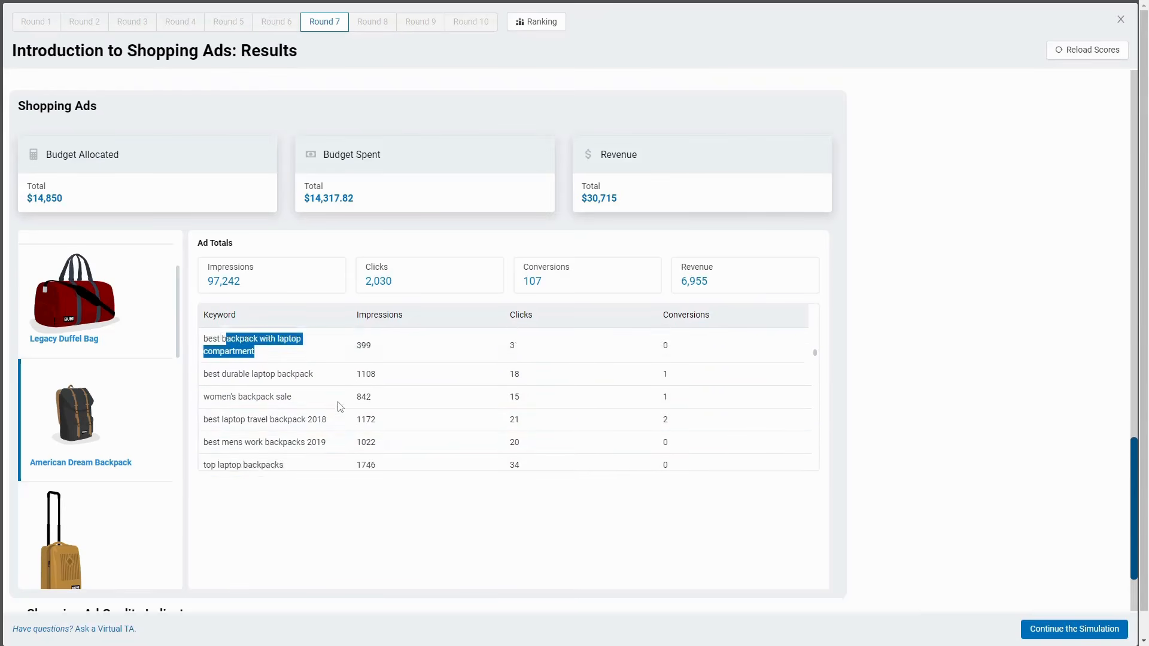
pyautogui.moveTo(234, 423); pyautogui.dragTo(337, 434)
pyautogui.moveTo(237, 446); pyautogui.dragTo(289, 450)
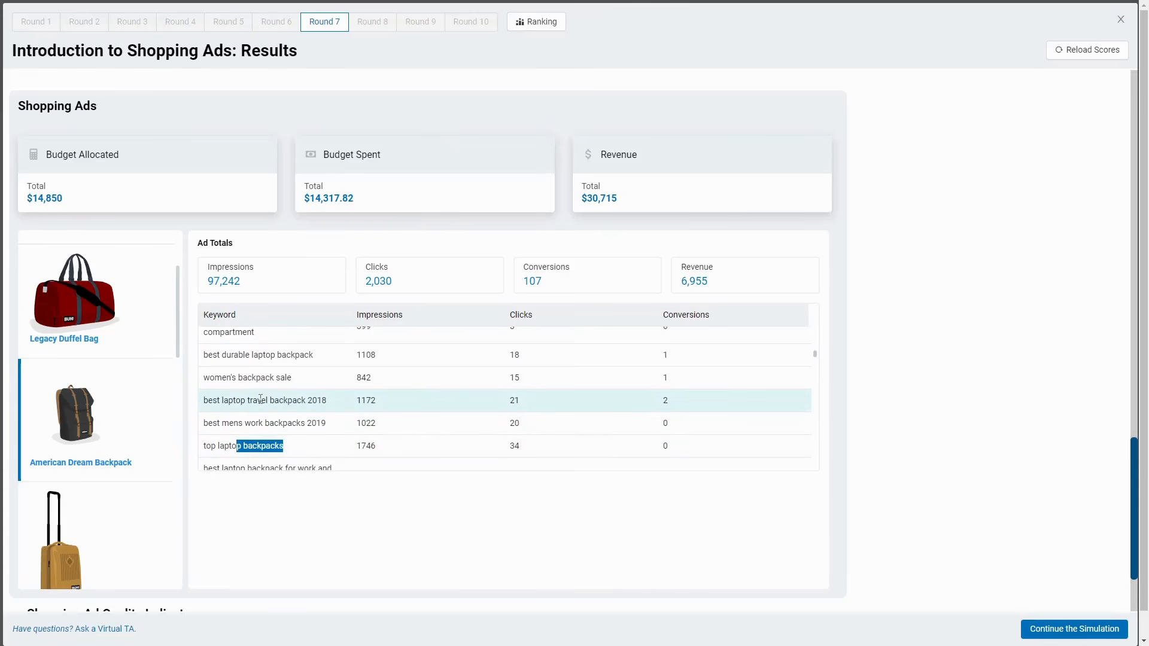
# Step: Compare the clicks and conversions of "best laptop travel backpack 2018" and "best mens work backpacks 2019", and look over the following keywords
pyautogui.moveTo(203, 402); pyautogui.dragTo(313, 403)
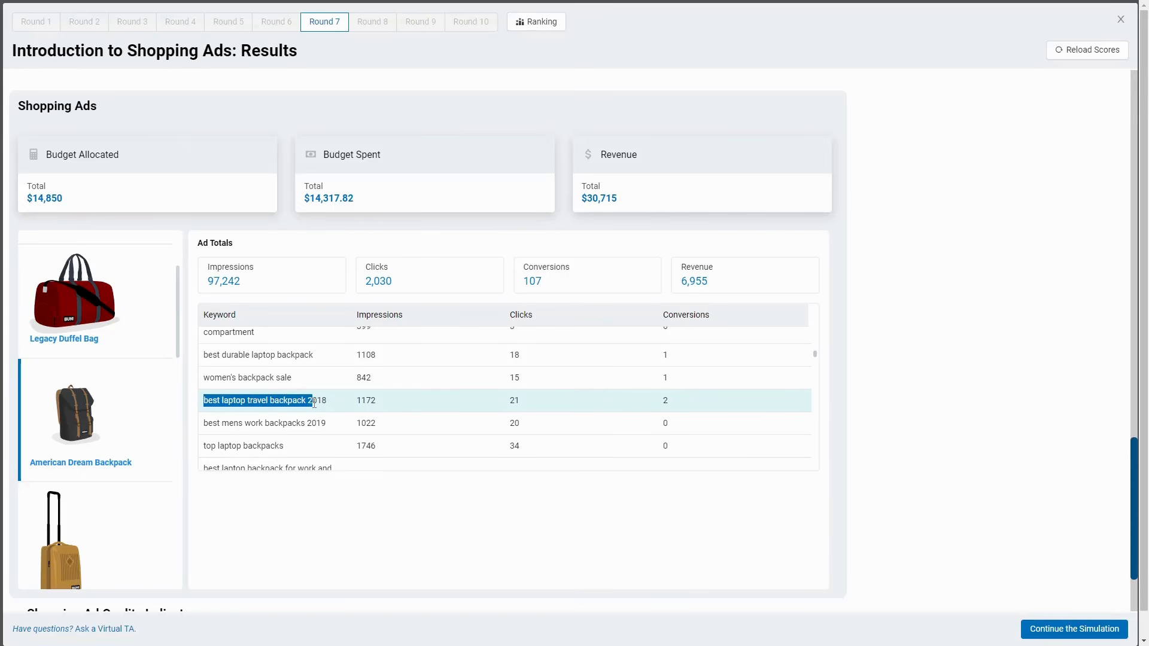
pyautogui.moveTo(682, 403); pyautogui.dragTo(516, 398)
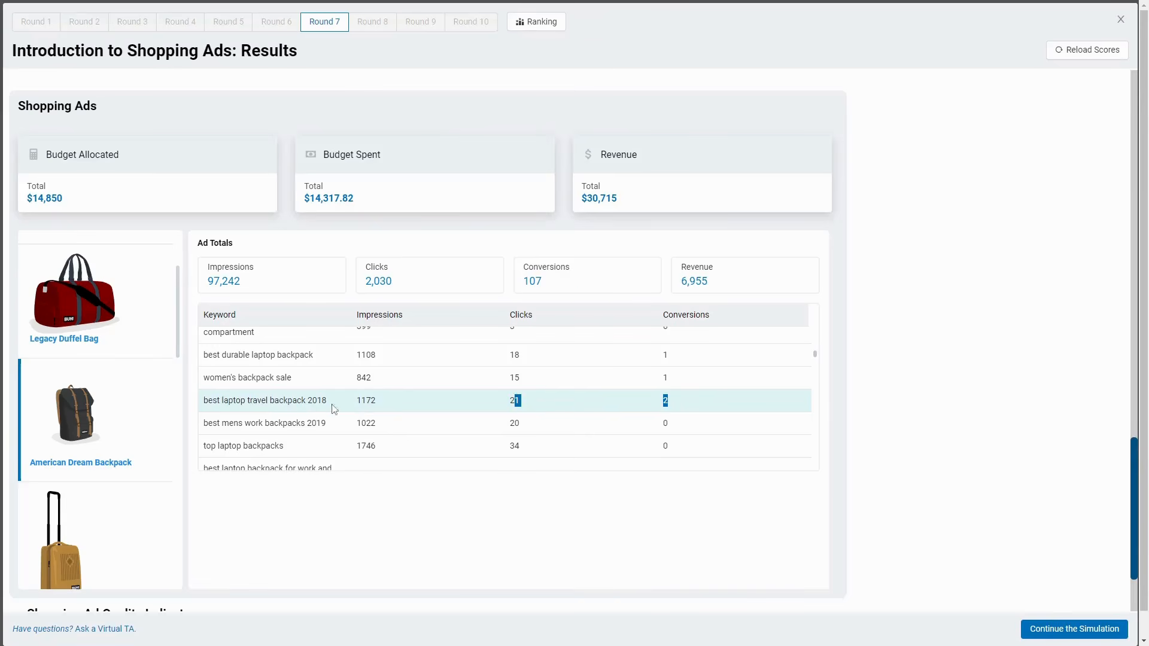
pyautogui.click(221, 421)
pyautogui.moveTo(205, 426); pyautogui.dragTo(679, 429)
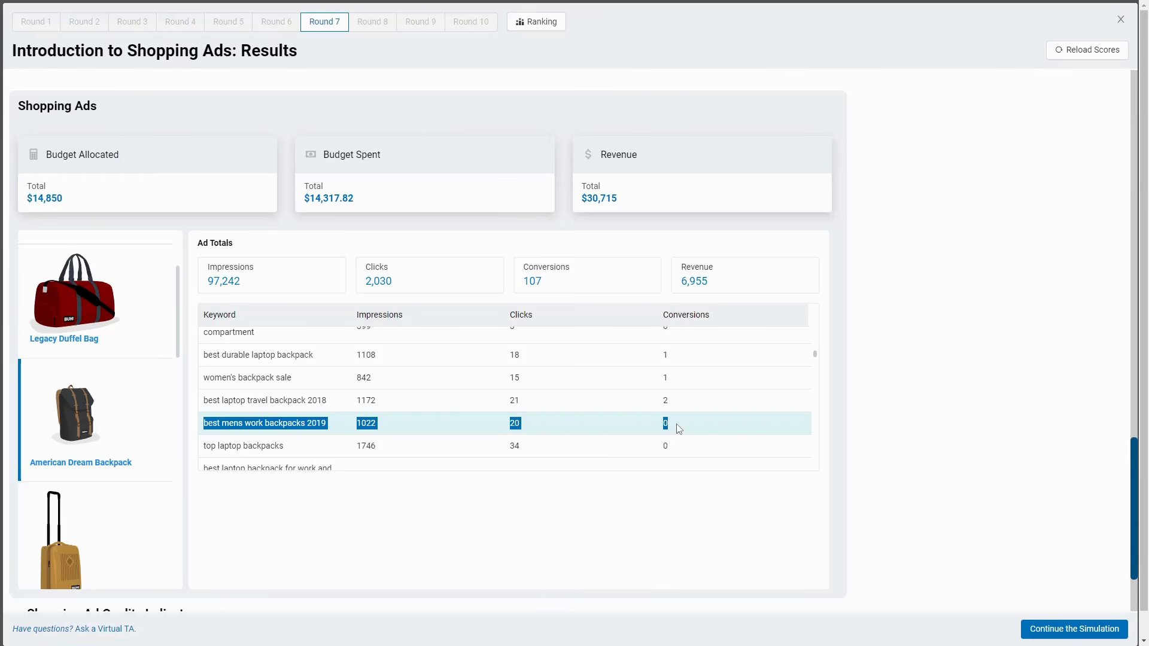
pyautogui.click(679, 429)
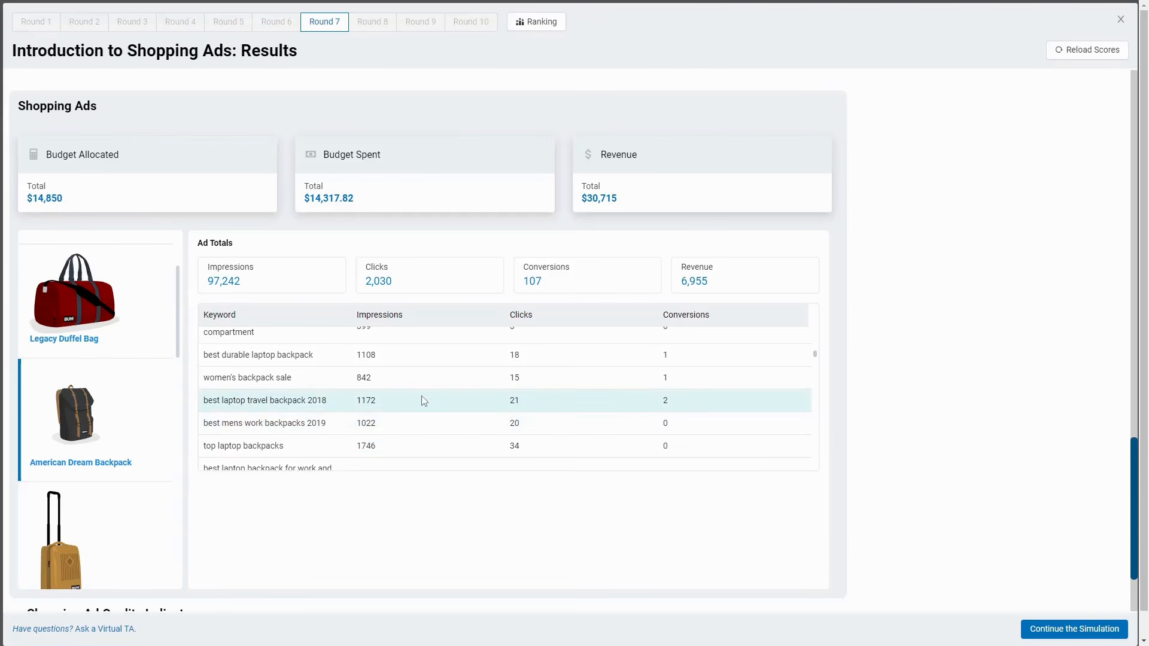
pyautogui.scroll(-1, 423, 399)
pyautogui.scroll(-1, 424, 399)
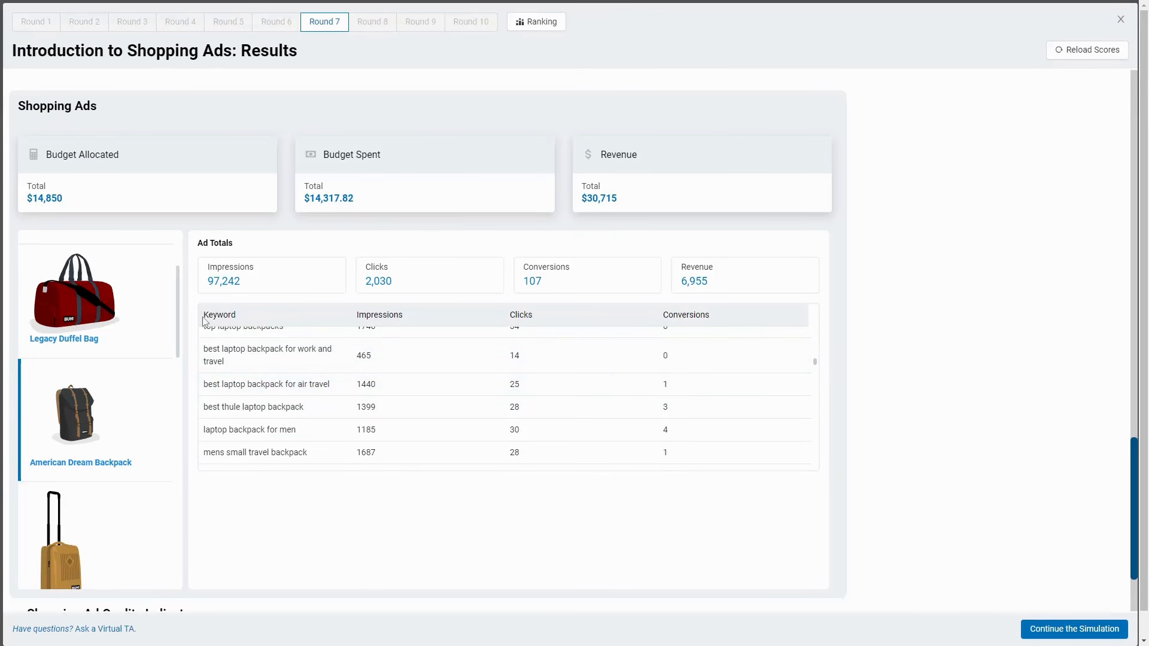
# Step: Read the remaining American Dream Backpack keywords through to the end of the table, checking impressions, clicks and conversions
pyautogui.moveTo(208, 317); pyautogui.dragTo(680, 343)
pyautogui.scroll(-2, 686, 385)
pyautogui.scroll(-6, 664, 384)
pyautogui.scroll(-6, 679, 413)
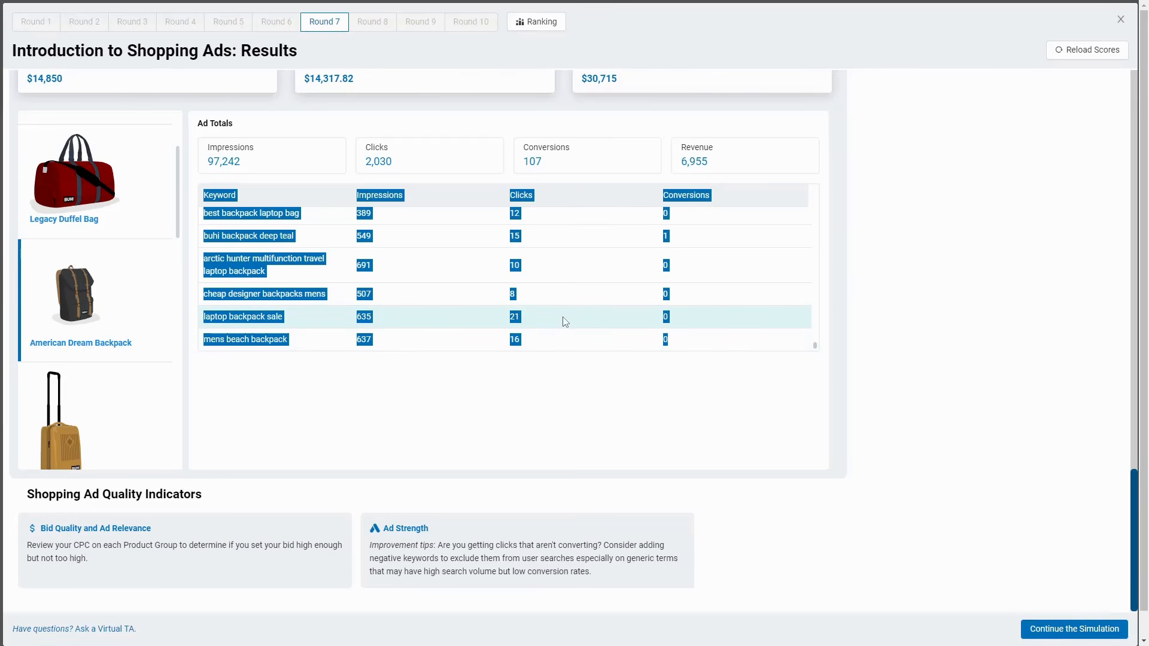
# Step: Show the Legacy Duffel Bag results and check the product's total revenue
pyautogui.click(60, 180)
pyautogui.click(78, 299)
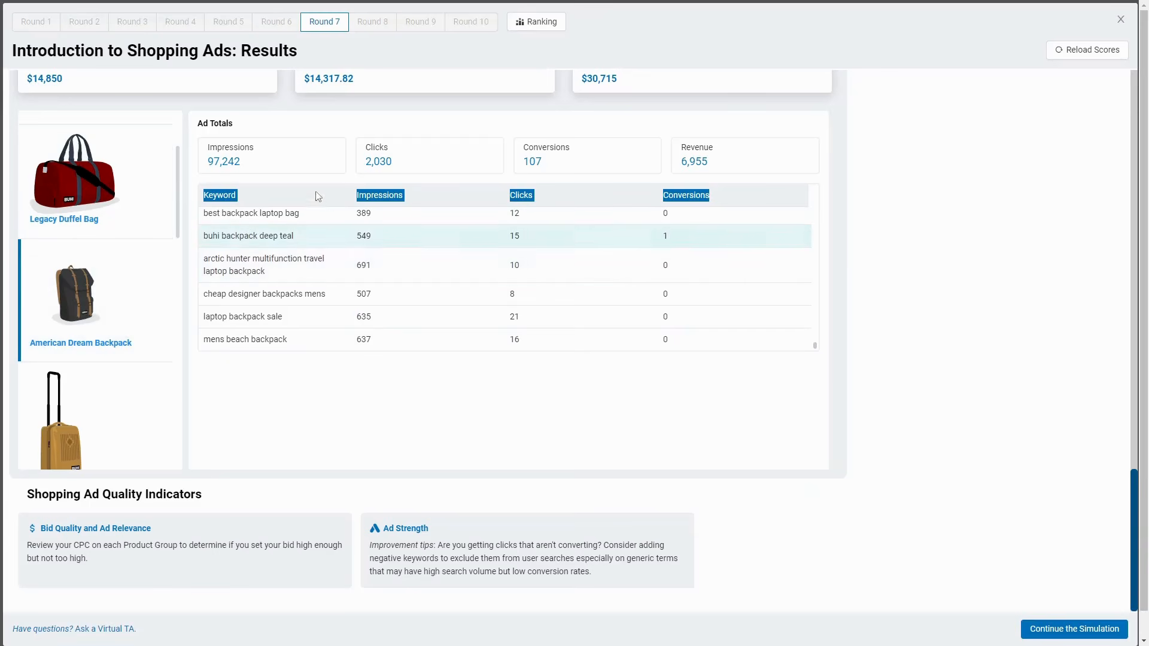
pyautogui.click(147, 188)
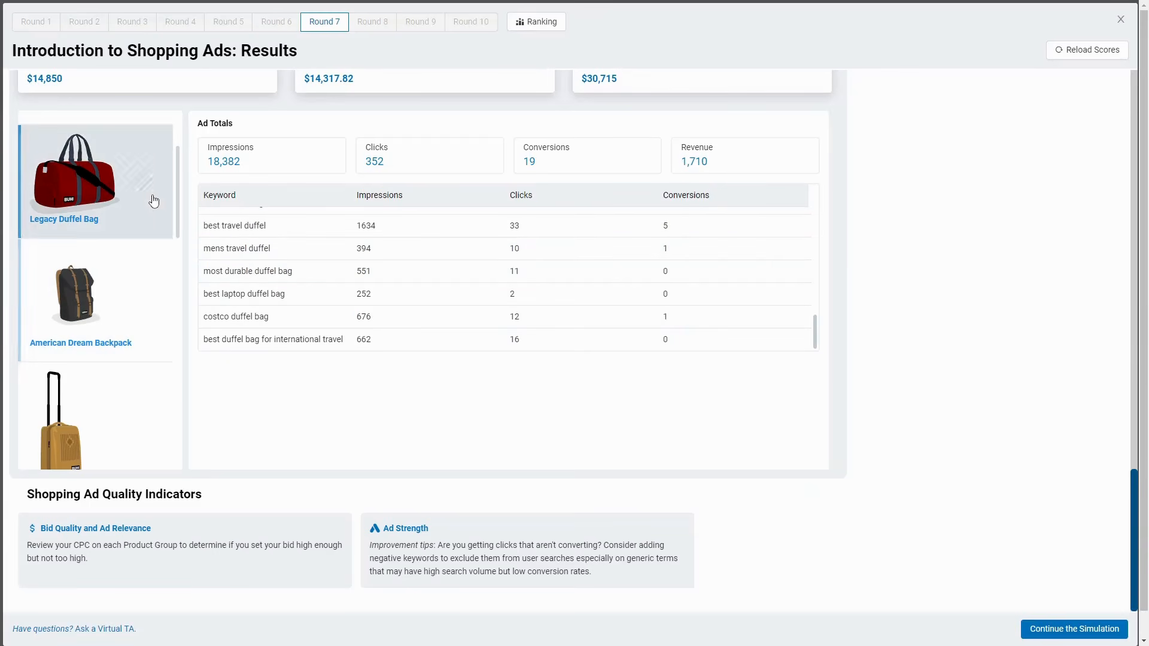
pyautogui.scroll(2, 383, 413)
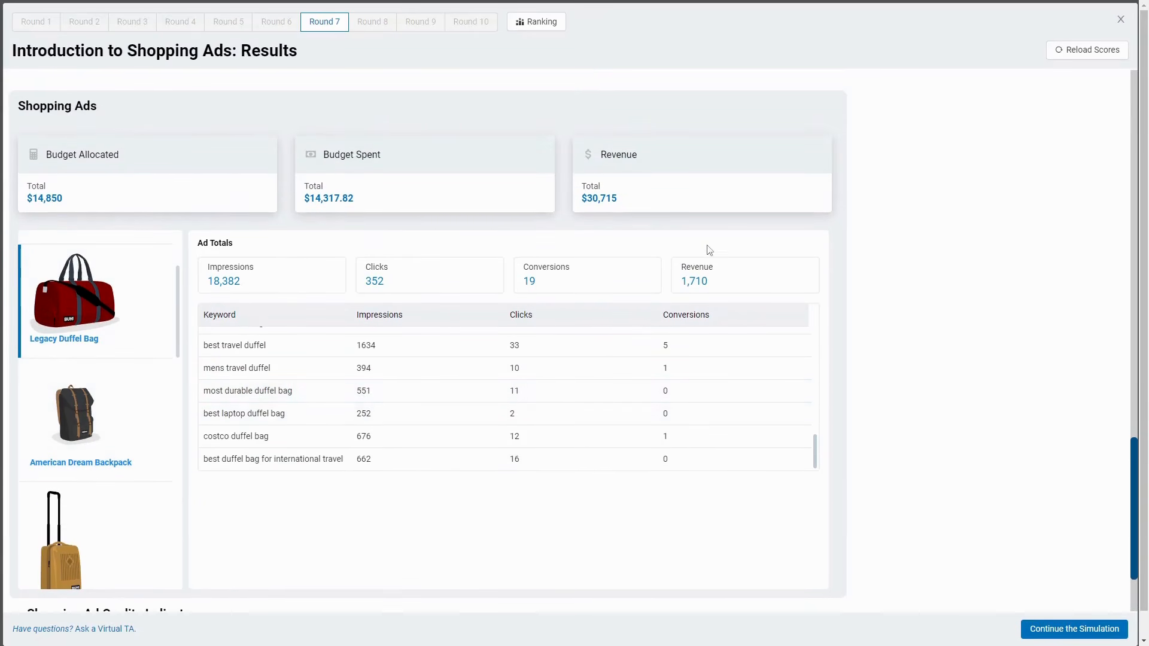
pyautogui.moveTo(730, 291); pyautogui.dragTo(678, 270)
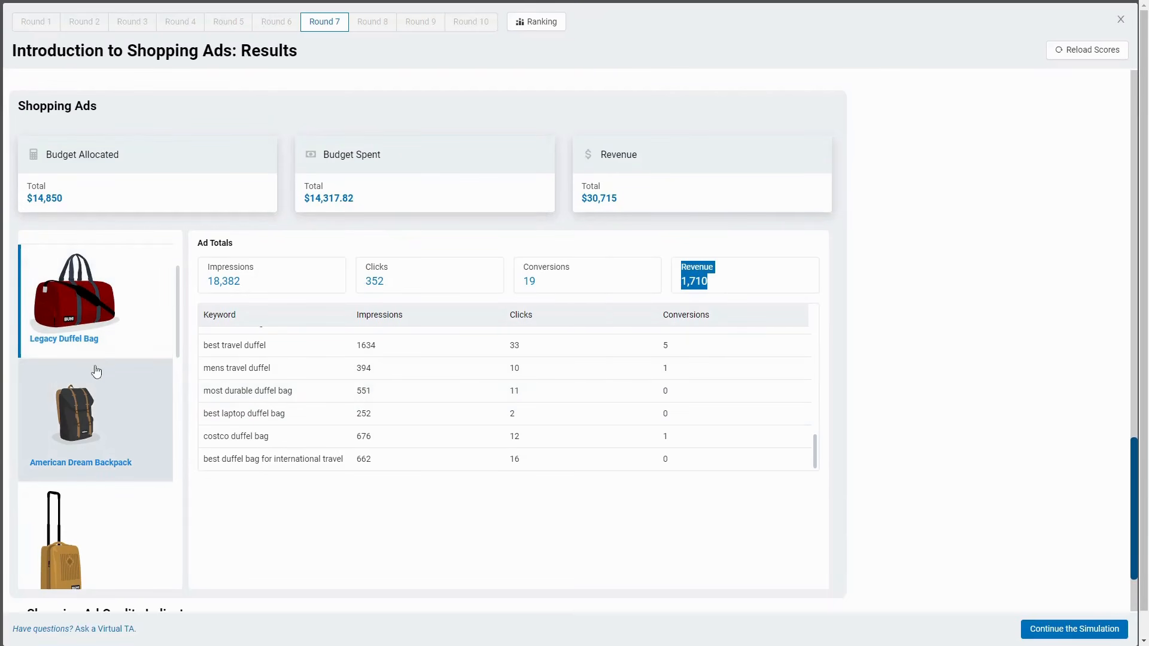
# Step: Compare the ad totals of the Switch Luggage Carry-on with those of the American Dream Backpack
pyautogui.scroll(-3, 69, 357)
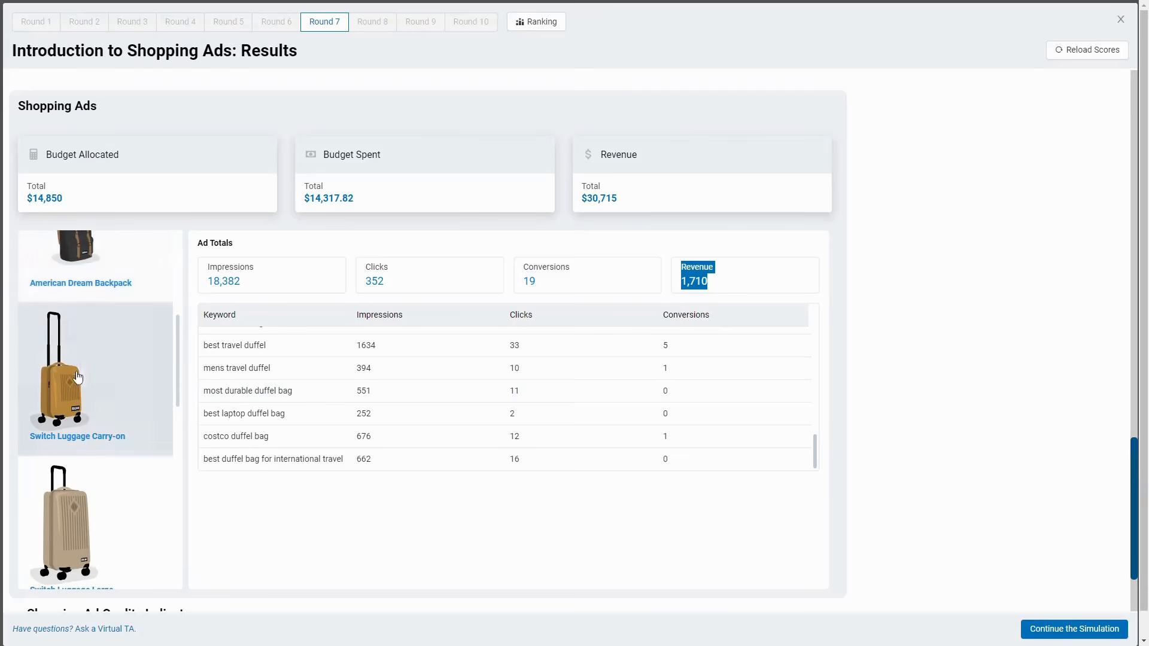
pyautogui.click(138, 389)
pyautogui.scroll(3, 133, 379)
pyautogui.click(132, 498)
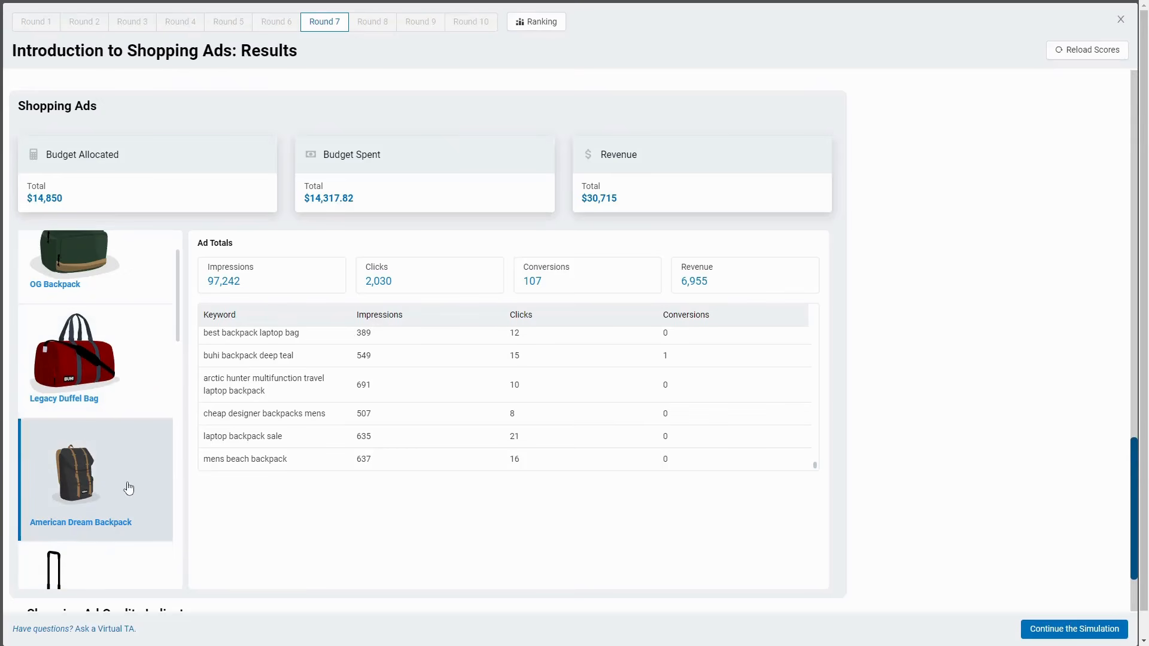
pyautogui.scroll(-2, 122, 479)
pyautogui.click(98, 501)
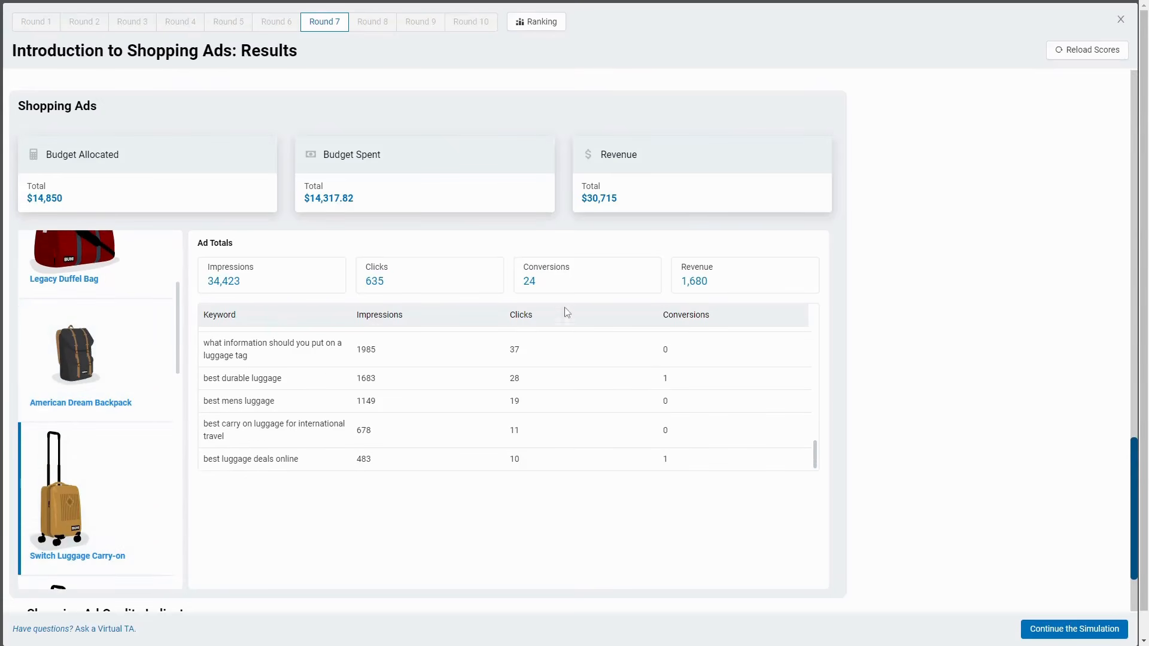
# Step: Continue the simulation to Round 8 and review the performance figures of the campaigns and ad groups
pyautogui.scroll(5, 98, 351)
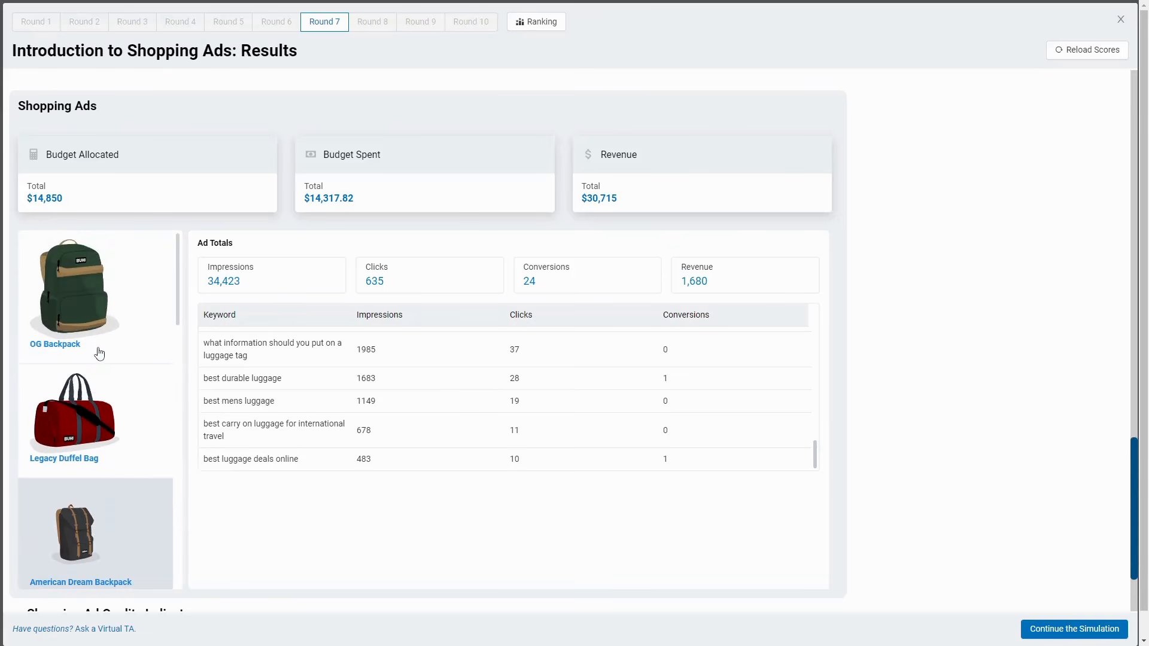
pyautogui.scroll(1, 99, 353)
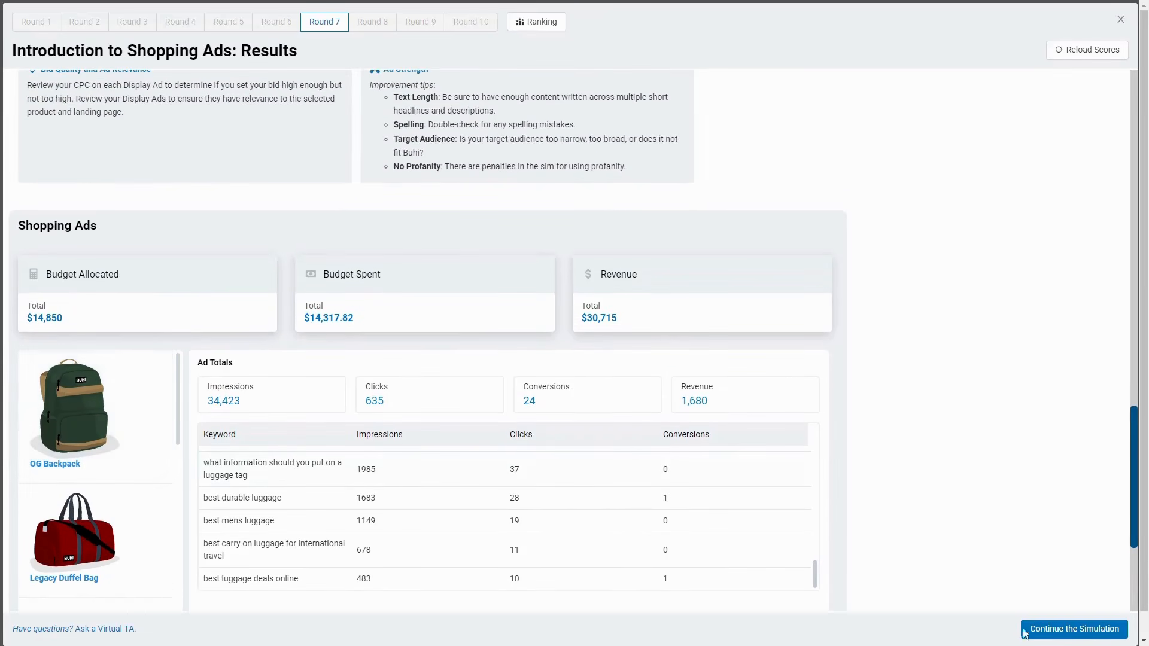
pyautogui.click(1068, 628)
pyautogui.scroll(-1, 198, 437)
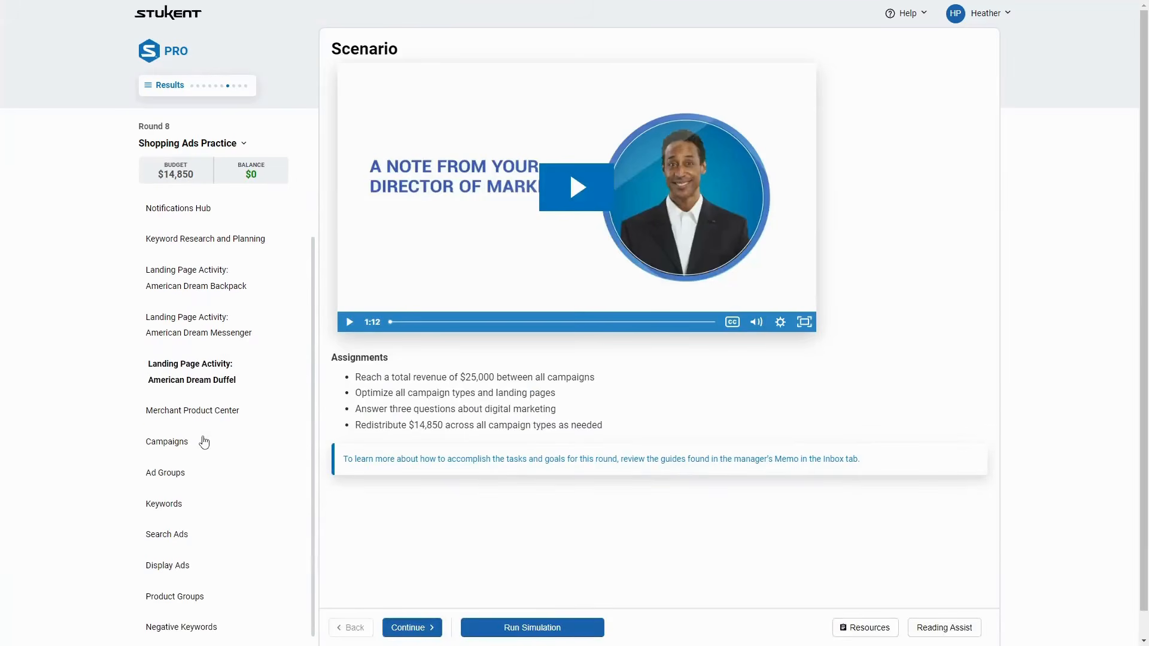
pyautogui.click(190, 439)
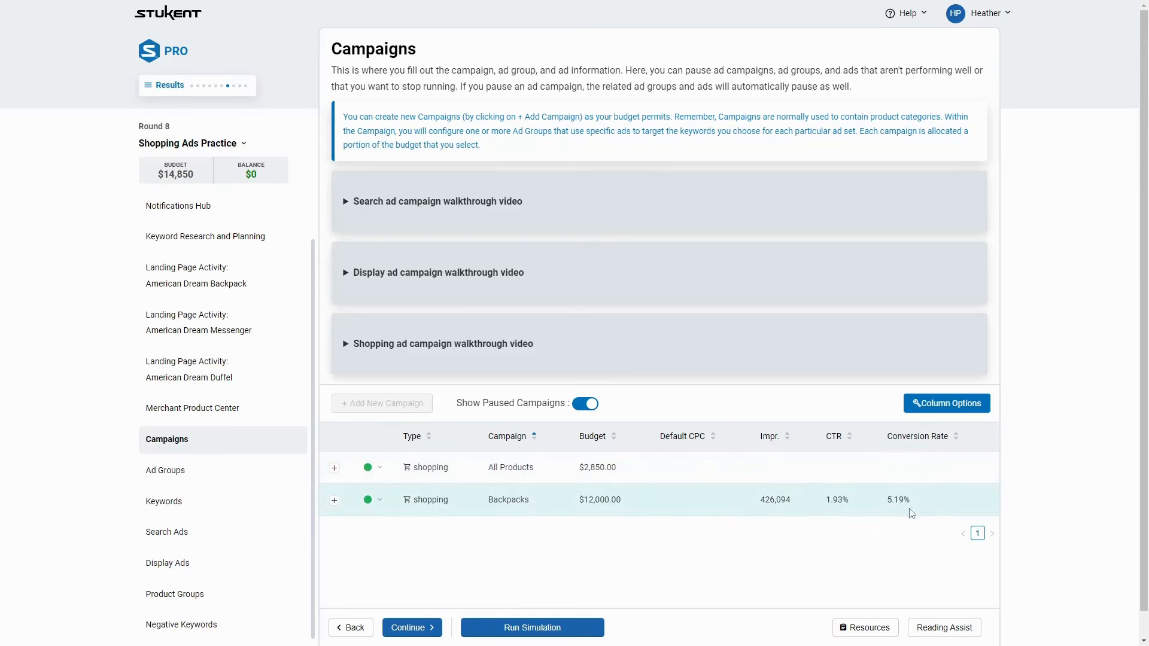
pyautogui.click(170, 474)
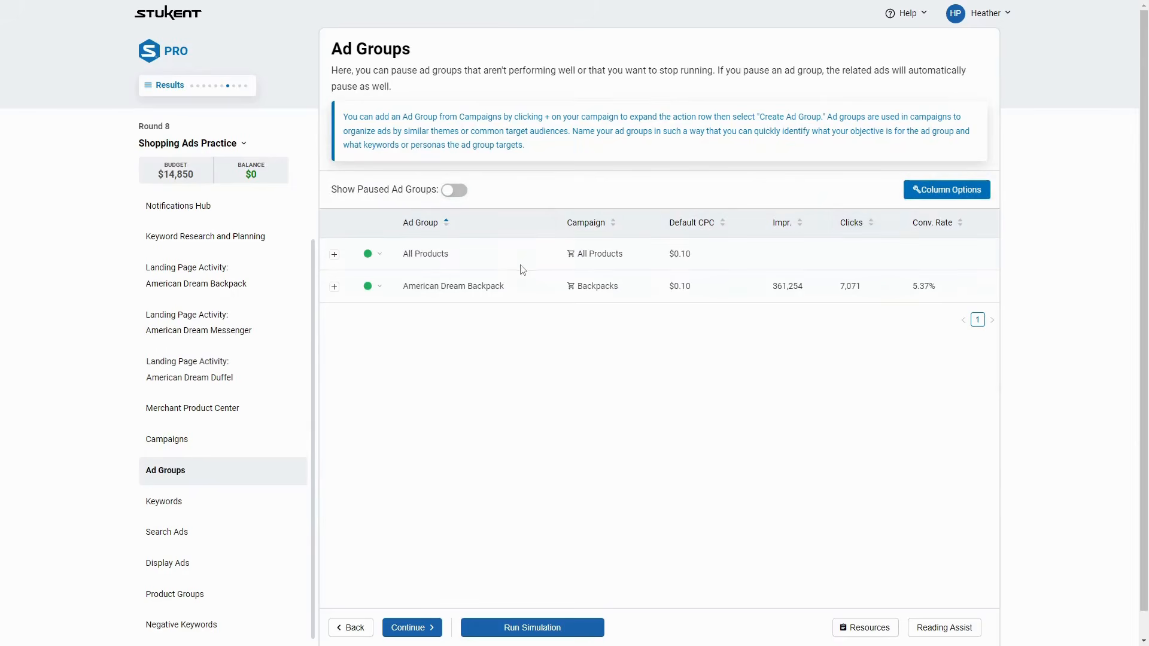
# Step: Open the product groups and configure their columns to show impressions, clicks, revenue and ROAS instead of profits
pyautogui.click(193, 594)
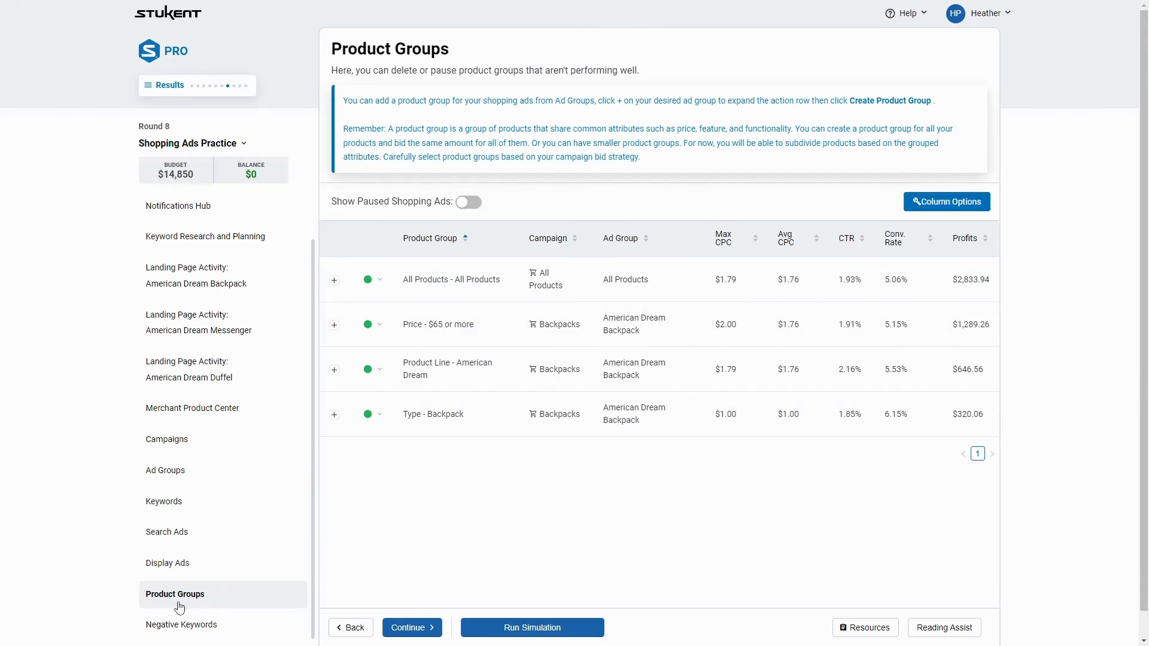
pyautogui.click(967, 203)
pyautogui.click(445, 156)
pyautogui.click(445, 172)
pyautogui.click(446, 265)
pyautogui.click(446, 233)
pyautogui.click(446, 295)
pyautogui.click(675, 385)
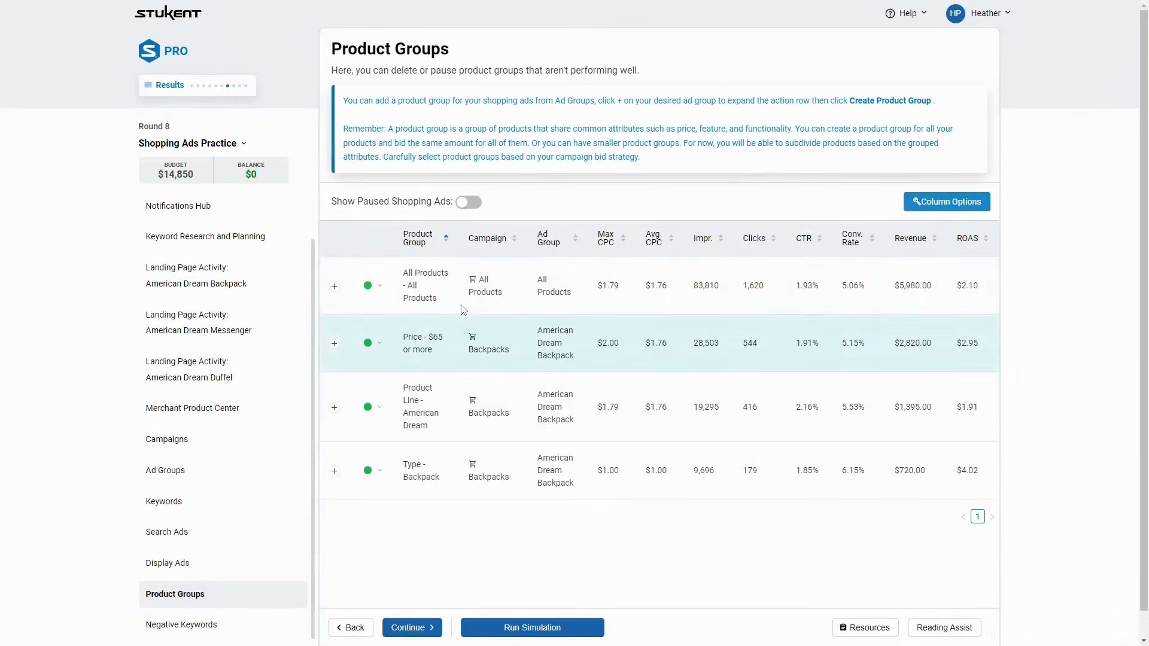
# Step: Sort the product groups by campaign in descending order and examine the ROAS and conversion rate of Type - Backpack
pyautogui.click(491, 239)
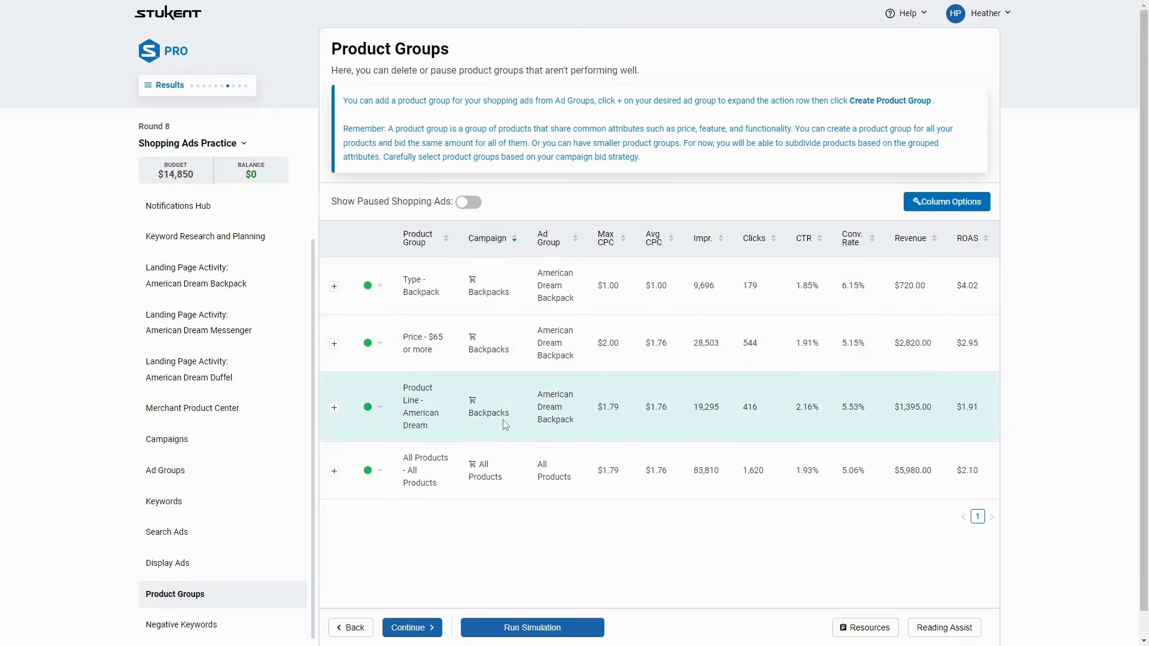
pyautogui.moveTo(983, 285); pyautogui.dragTo(955, 283)
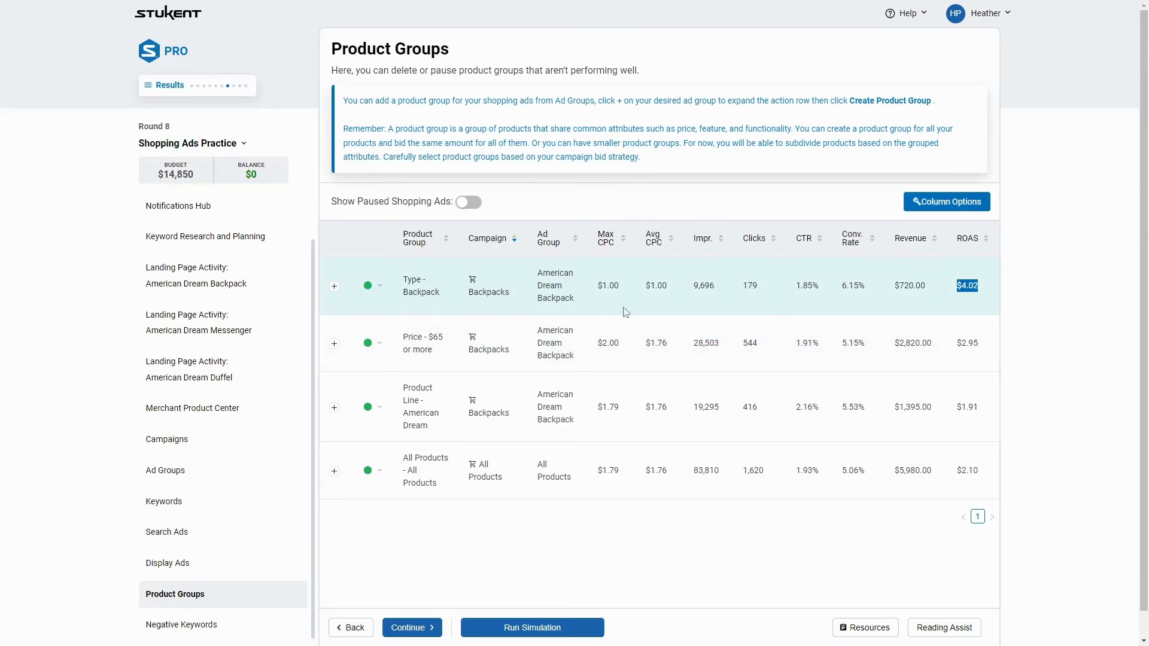
pyautogui.moveTo(875, 288); pyautogui.dragTo(840, 289)
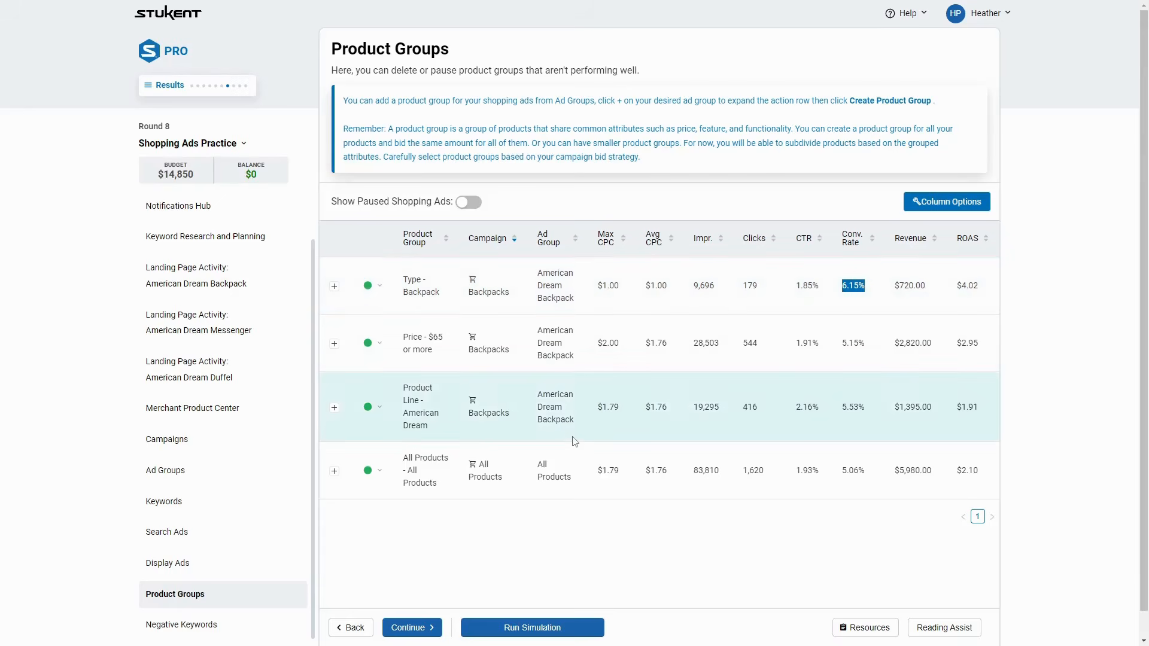
# Step: Examine the metrics of the All Products product group, including its conversion rate and revenue
pyautogui.moveTo(477, 469); pyautogui.dragTo(886, 473)
pyautogui.click(877, 482)
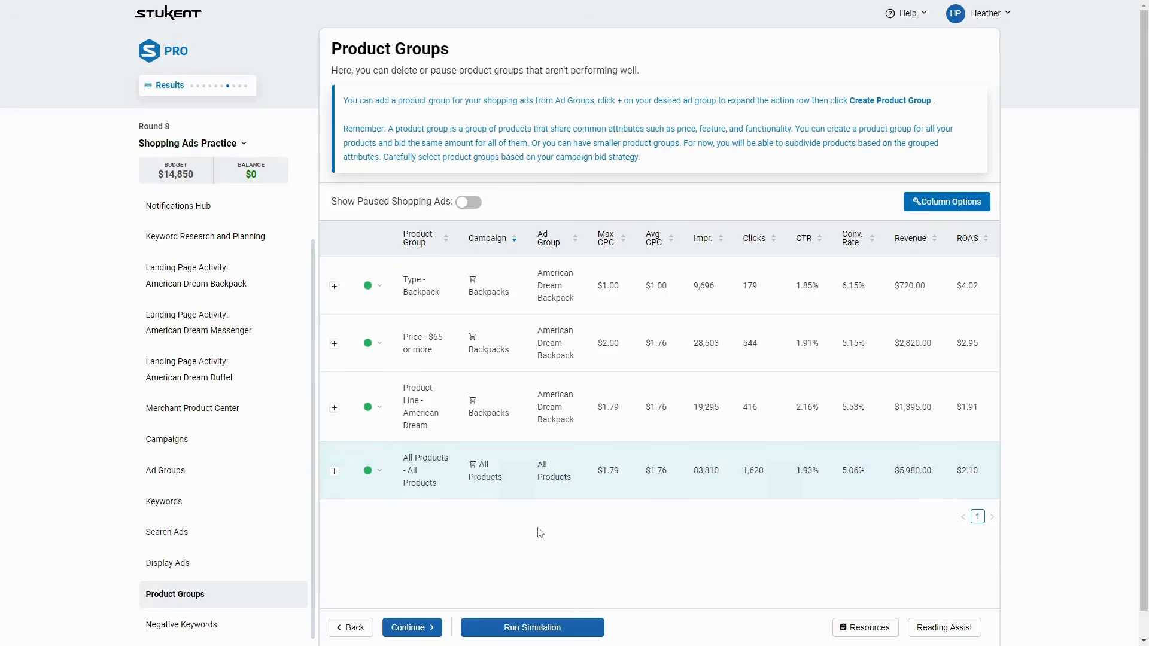
pyautogui.moveTo(540, 472); pyautogui.dragTo(578, 492)
pyautogui.click(924, 475)
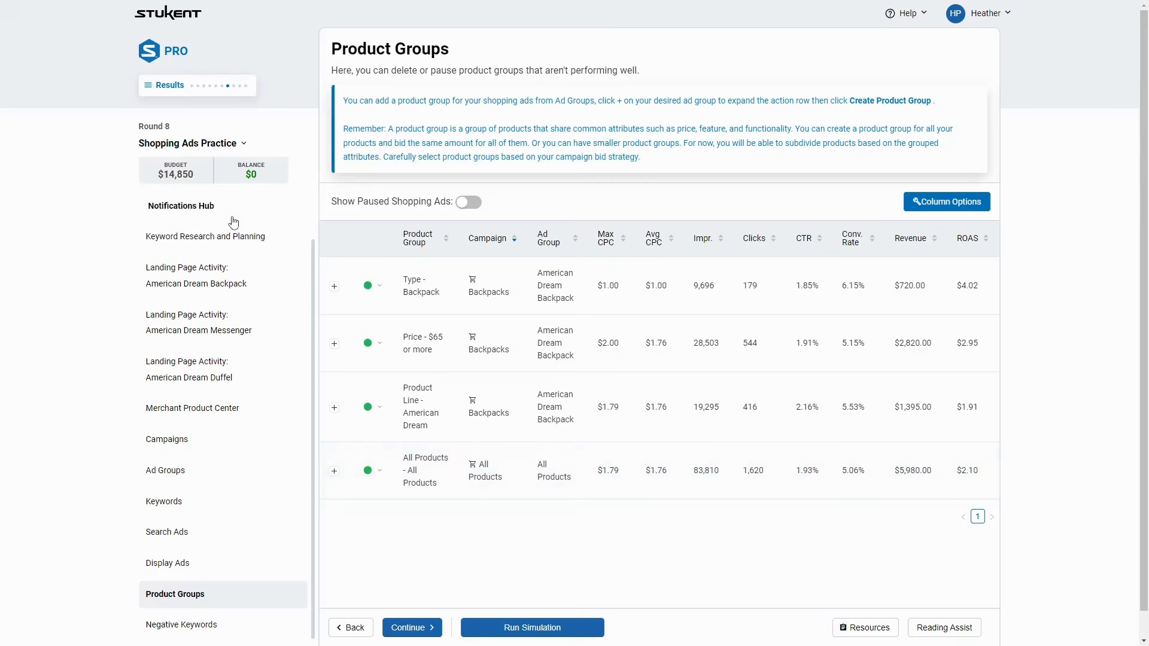
# Step: Open Keyword Research and Planning and look over the keywords in the American Dream Backpack list
pyautogui.click(204, 236)
pyautogui.scroll(-2, 512, 483)
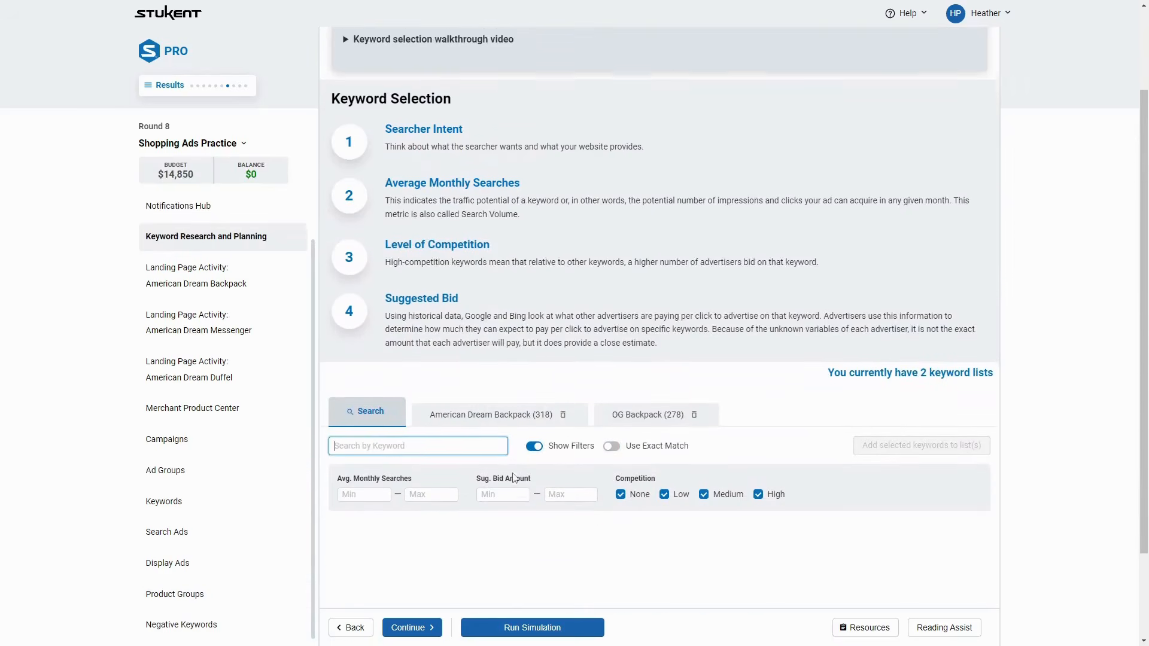
pyautogui.click(405, 444)
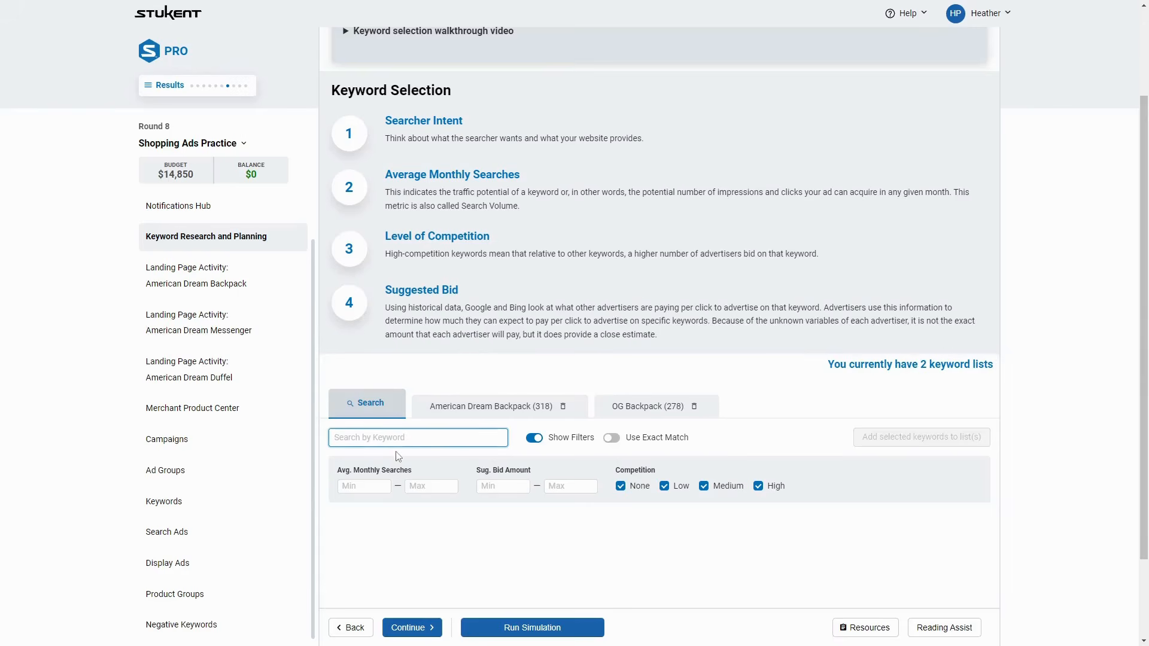
pyautogui.click(473, 407)
pyautogui.scroll(-3, 444, 449)
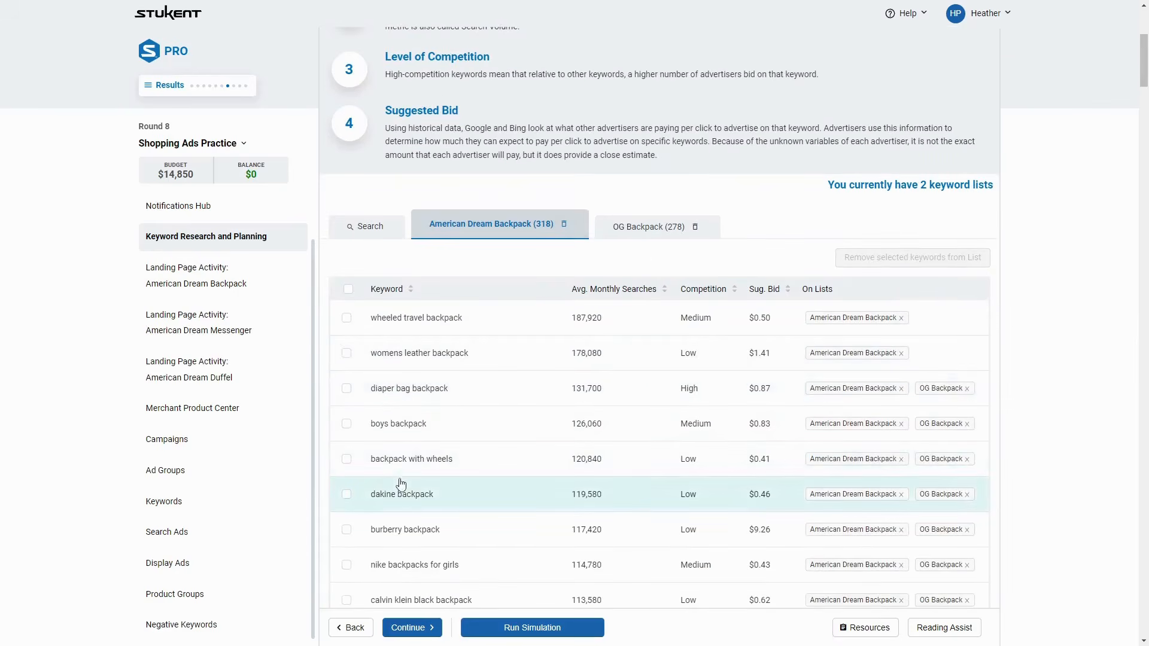
pyautogui.scroll(-4, 401, 484)
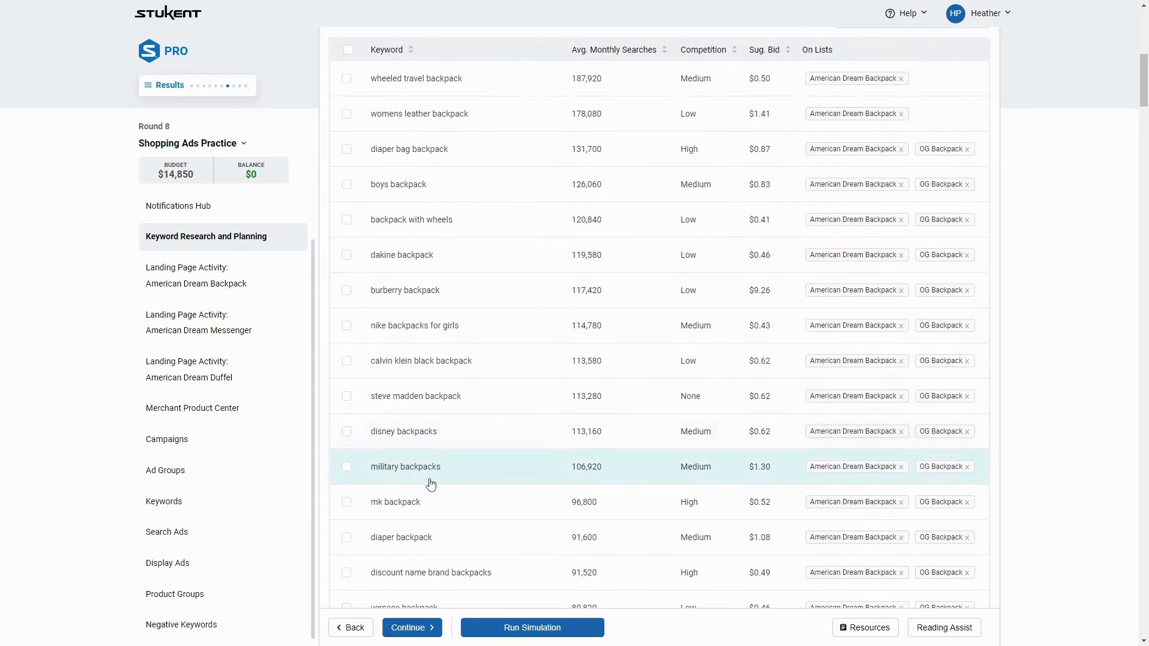
pyautogui.scroll(4, 429, 480)
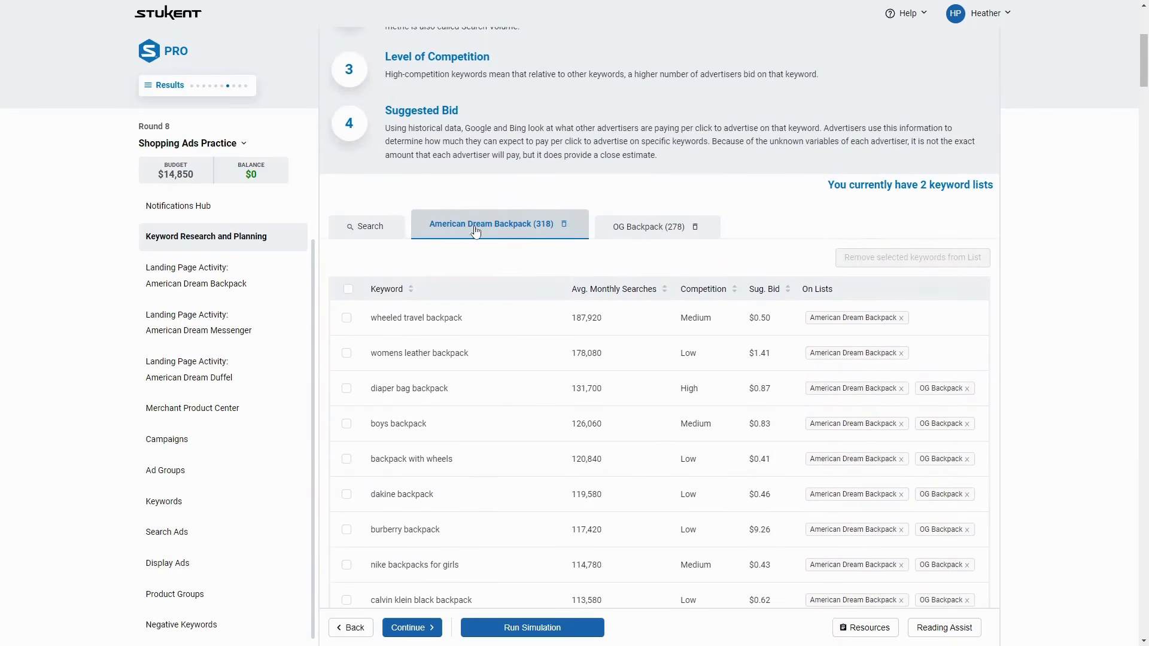
# Step: Search the available keywords for "backpack" and look over the suggested terms
pyautogui.click(383, 235)
pyautogui.click(427, 333)
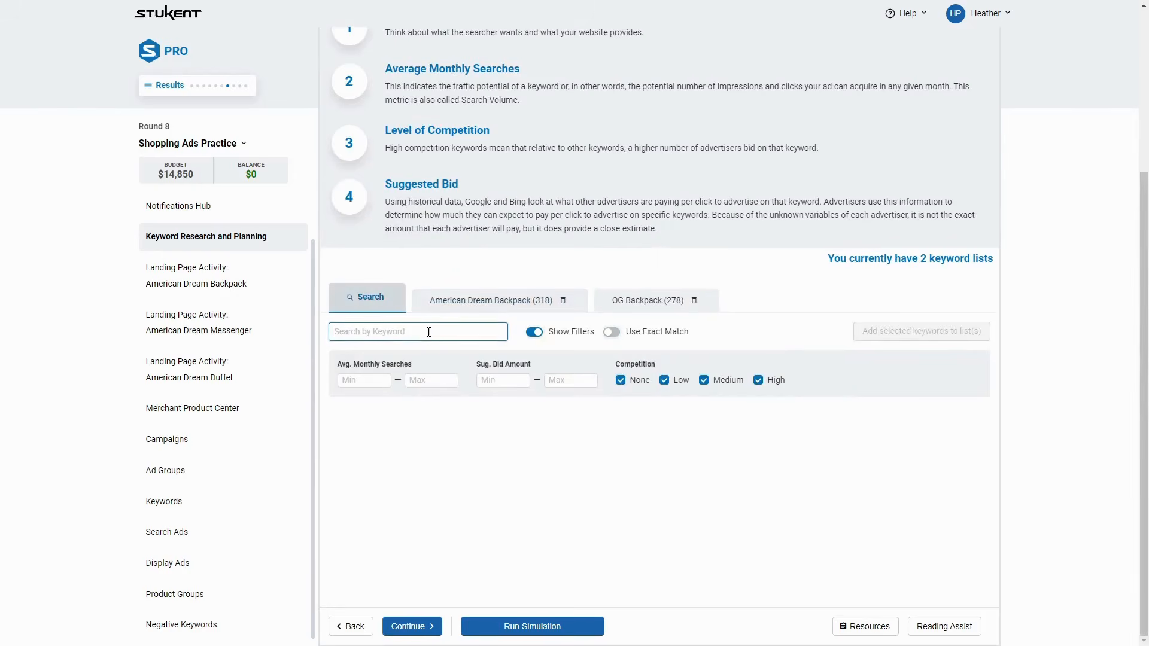
pyautogui.write('backpack')
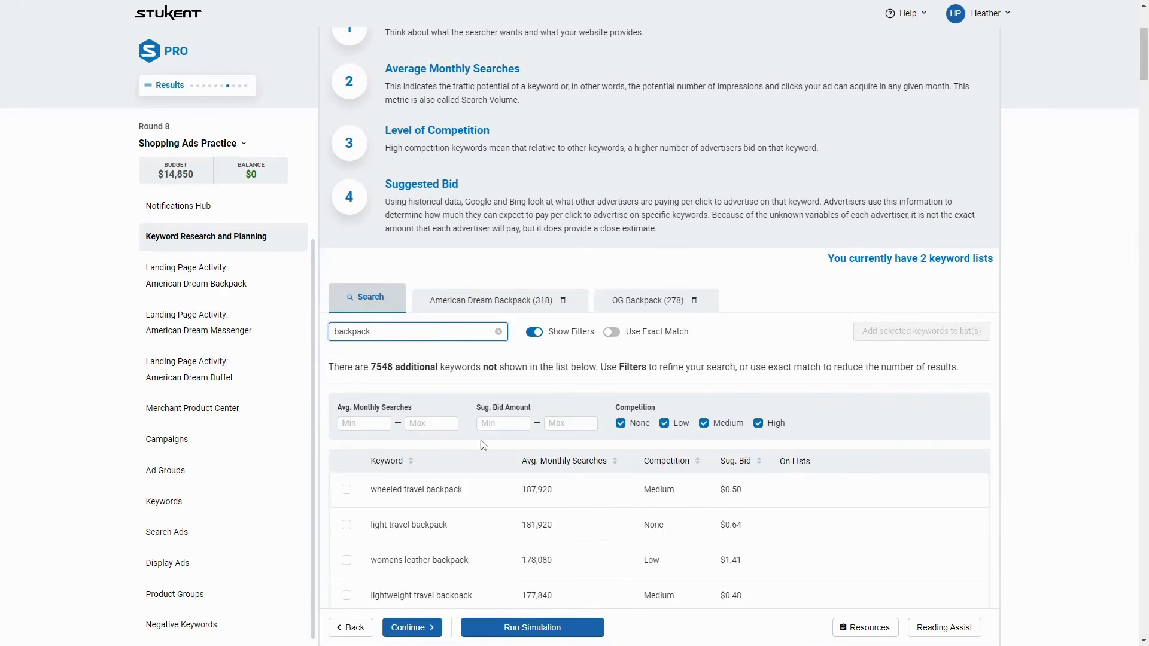
pyautogui.scroll(-2, 477, 443)
pyautogui.scroll(-2, 477, 443)
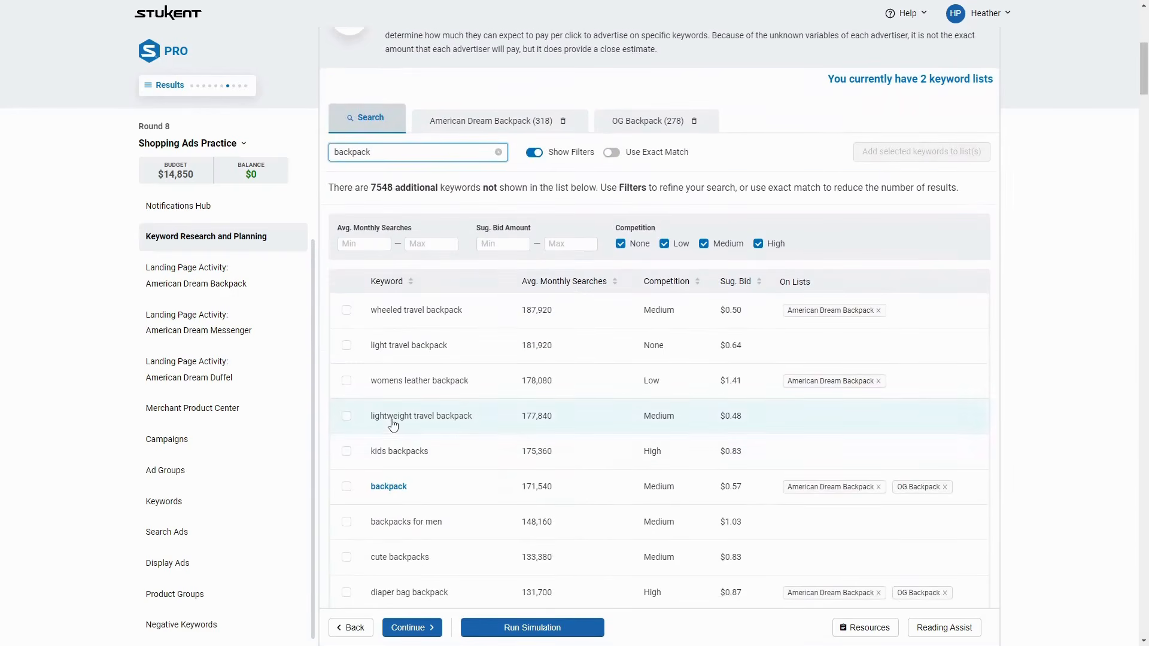
pyautogui.scroll(-4, 383, 479)
pyautogui.scroll(-1, 382, 491)
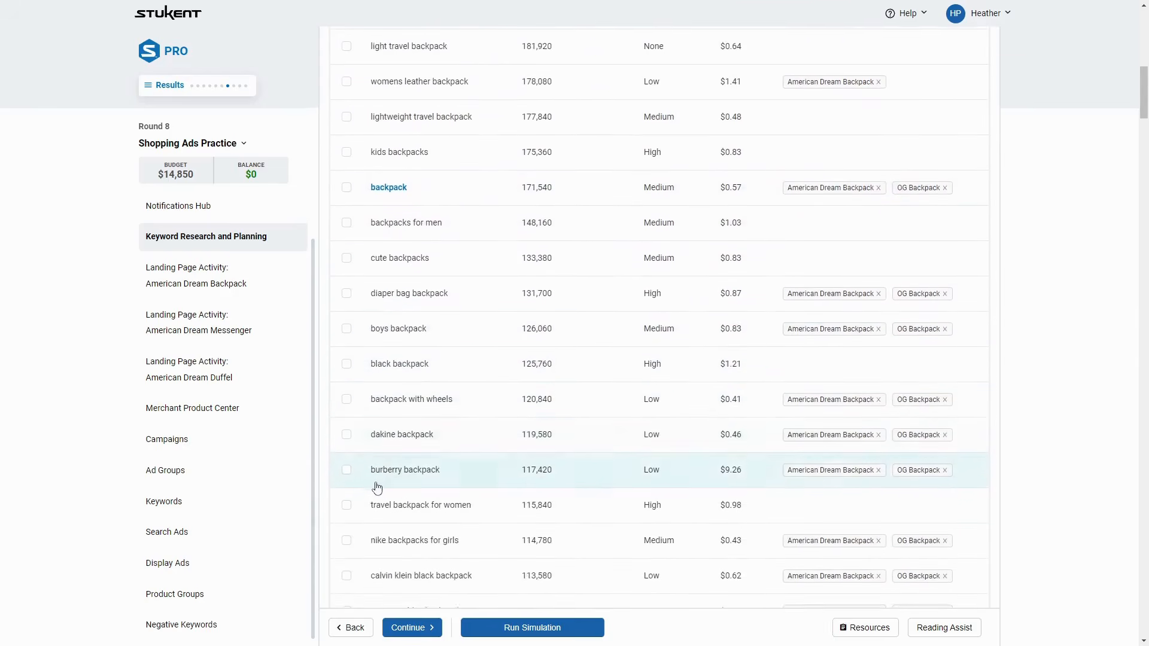
pyautogui.scroll(6, 392, 419)
# Step: Search the available keywords for "adidas" and check which terms are already on keyword lists
pyautogui.moveTo(412, 331); pyautogui.dragTo(287, 332)
pyautogui.write('adidas')
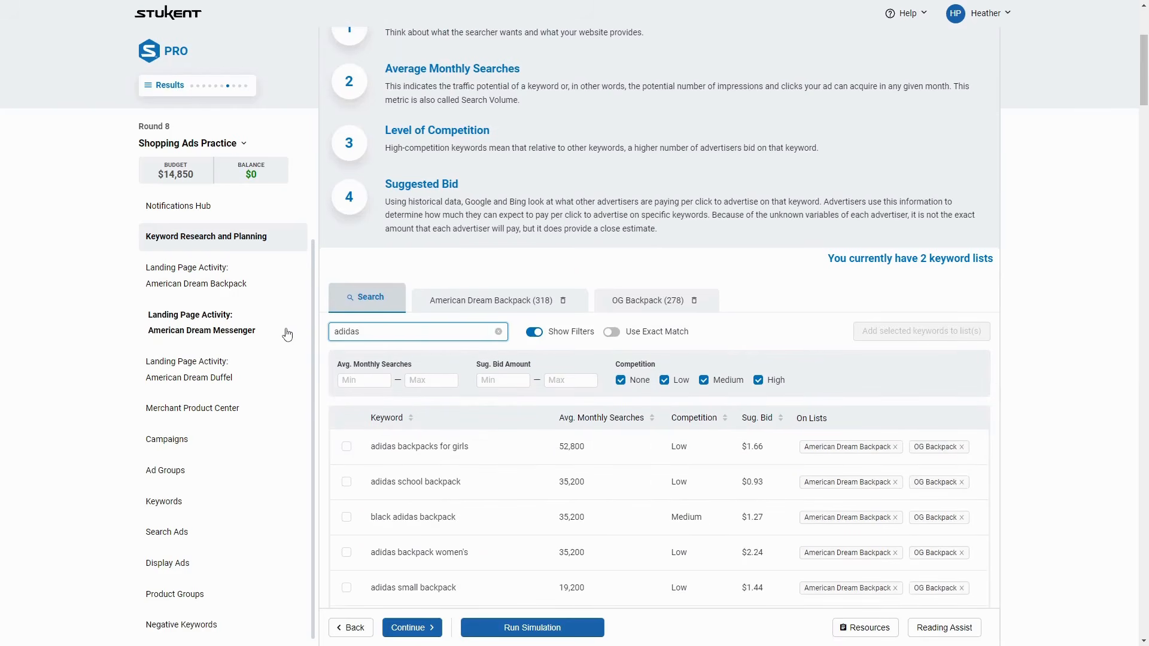
pyautogui.scroll(-3, 350, 451)
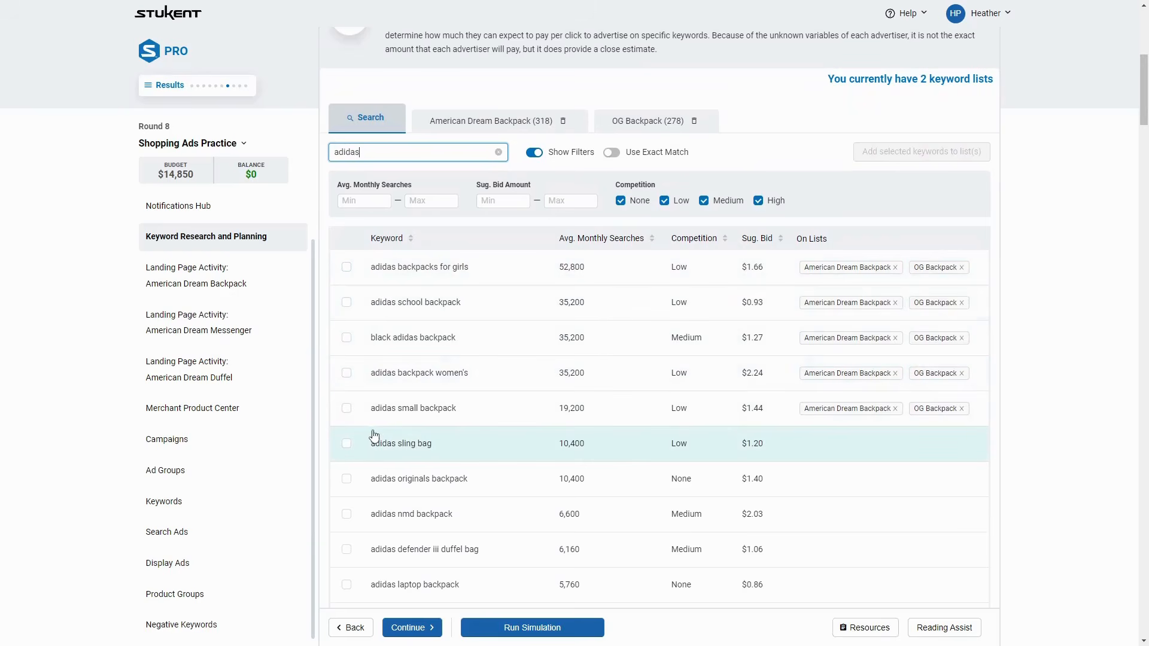
pyautogui.scroll(1, 379, 432)
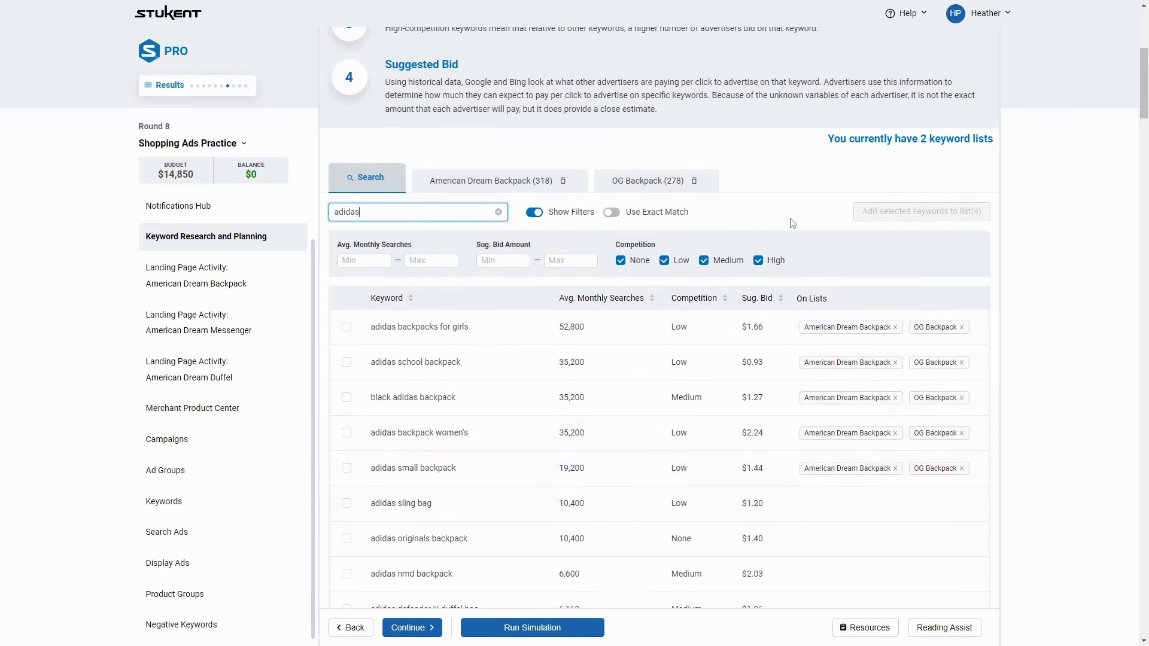
# Step: Add the keyword "adidas backpacks for girls" to a new keyword list named All Products only and open that list
pyautogui.click(346, 327)
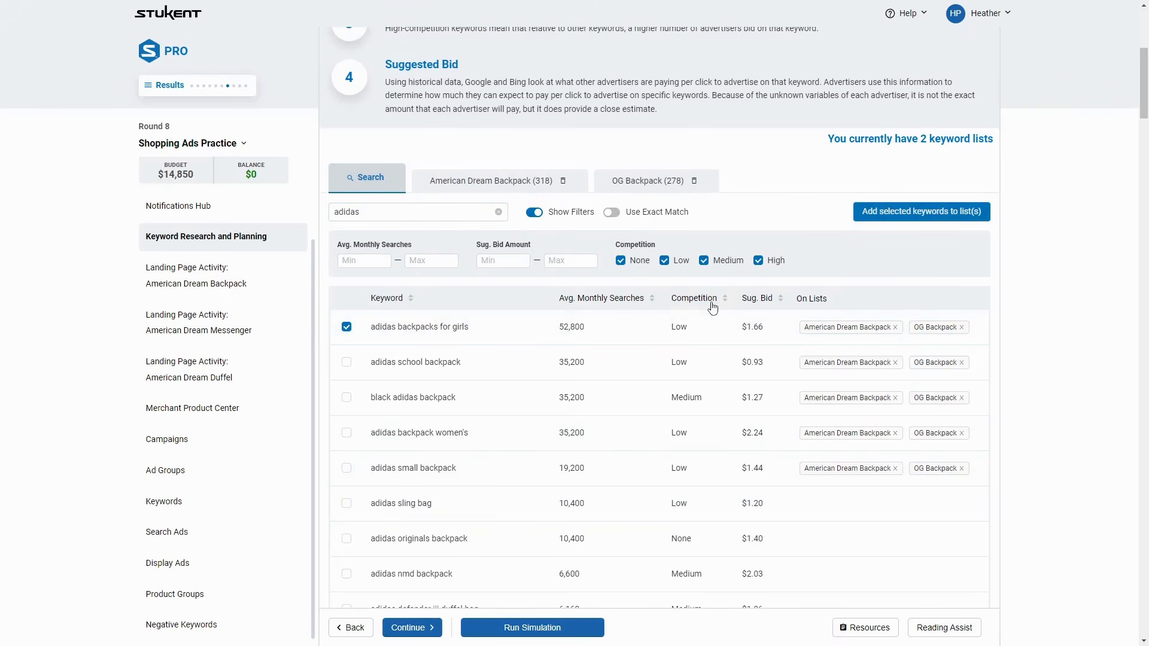
pyautogui.click(922, 215)
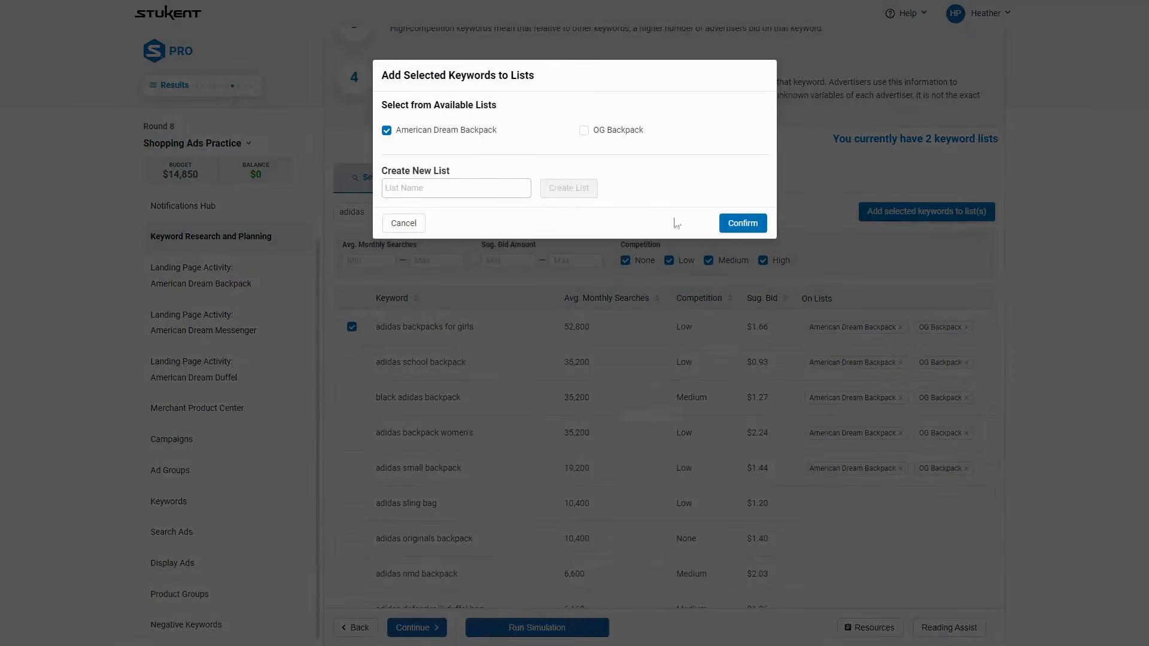
pyautogui.click(387, 130)
pyautogui.click(421, 188)
pyautogui.write('All Products')
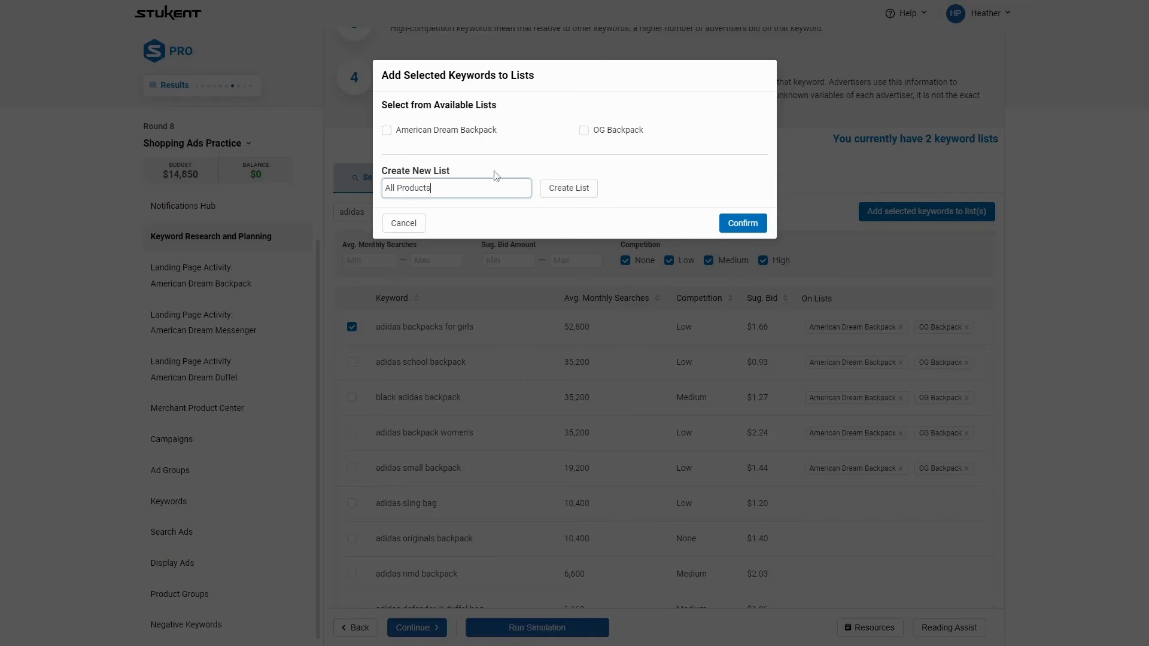
pyautogui.click(584, 191)
pyautogui.click(741, 223)
pyautogui.click(770, 181)
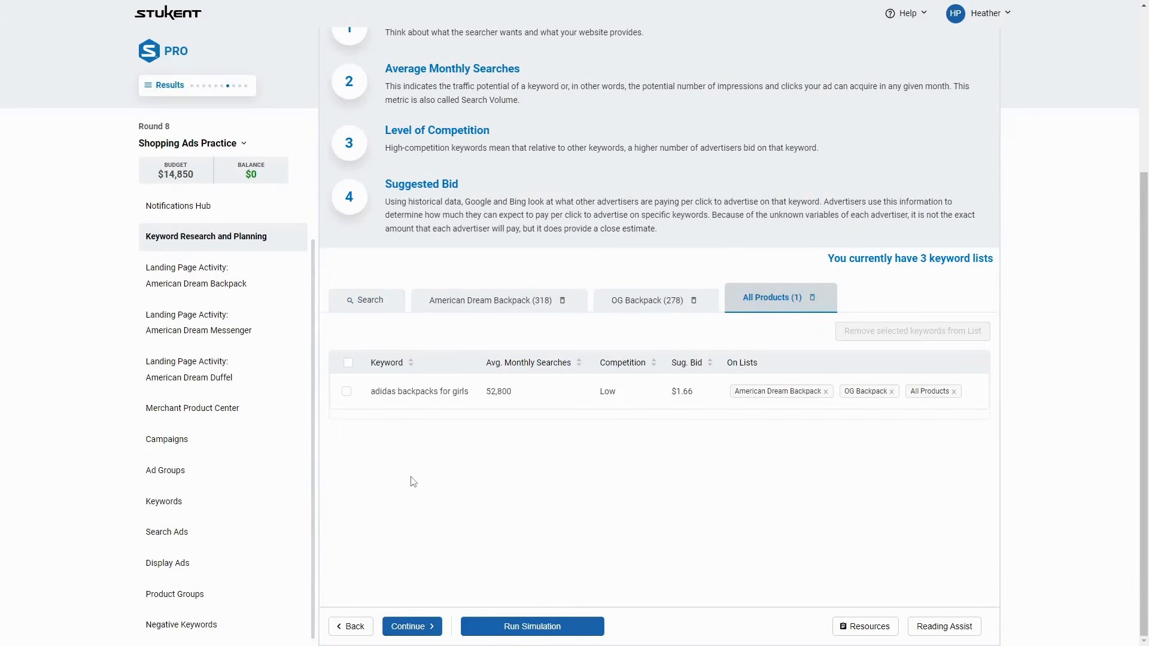
# Step: View the All Products keyword list in the All Products ad group's negative keyword selection, closing the editor without saving
pyautogui.click(200, 472)
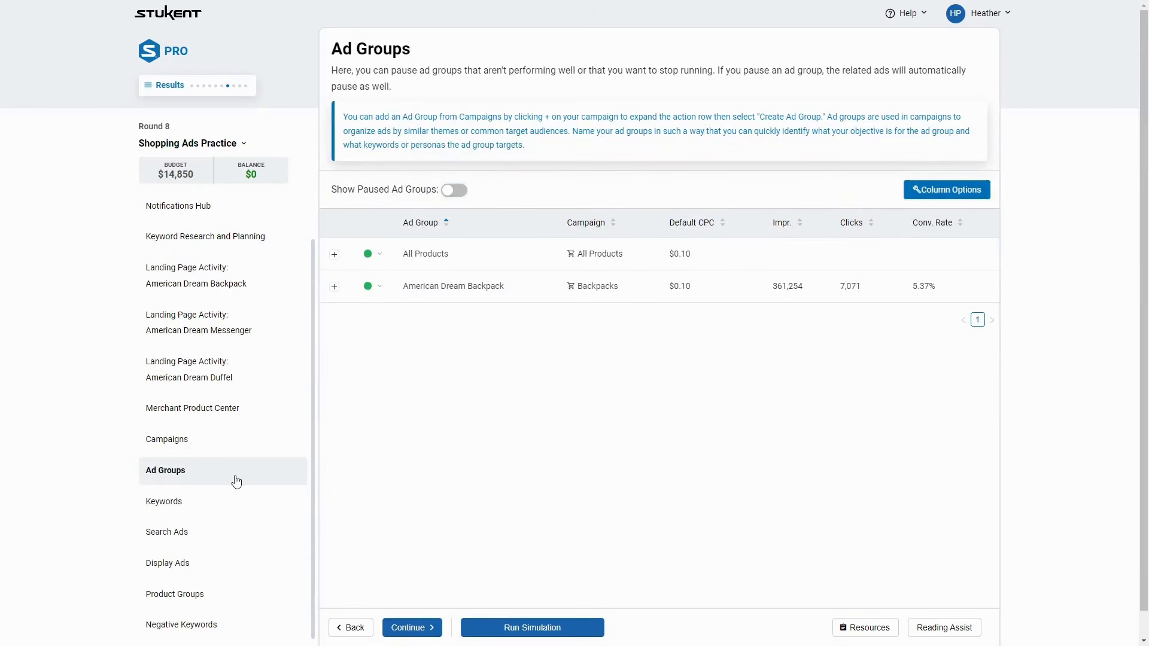
pyautogui.click(334, 255)
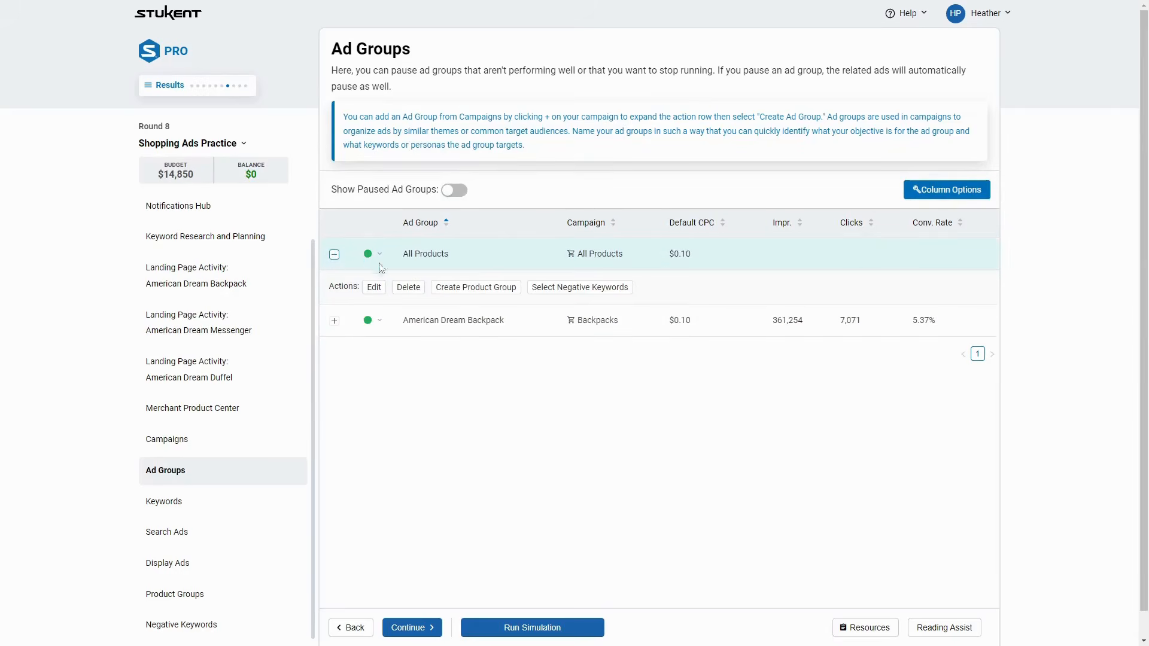
pyautogui.click(556, 290)
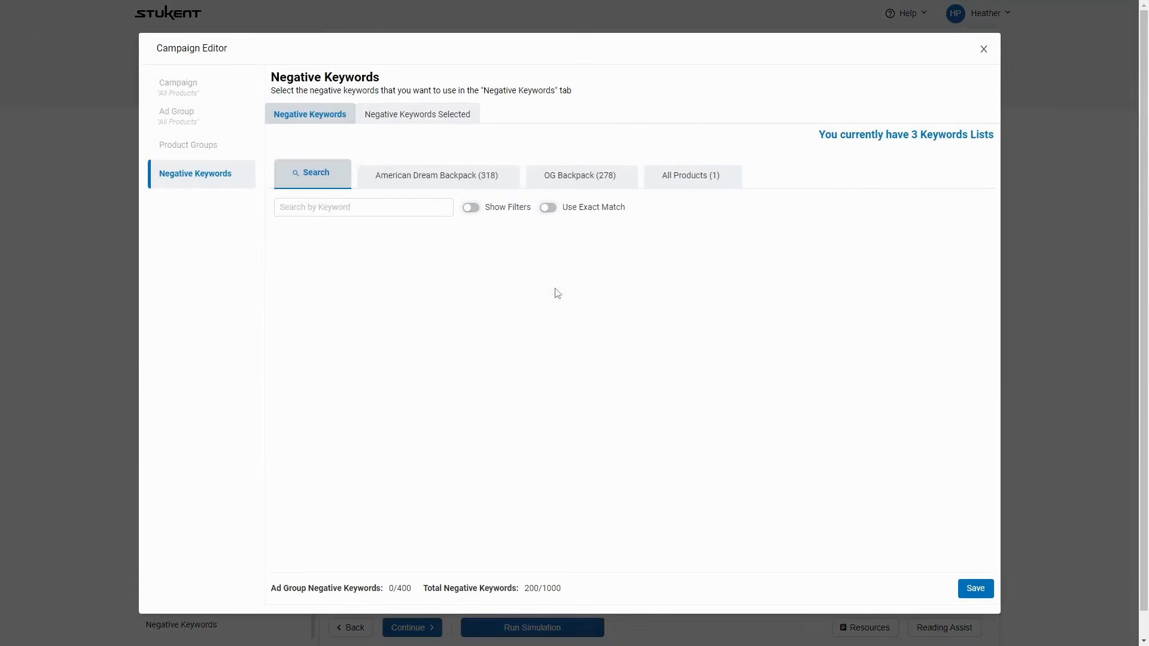
pyautogui.click(670, 187)
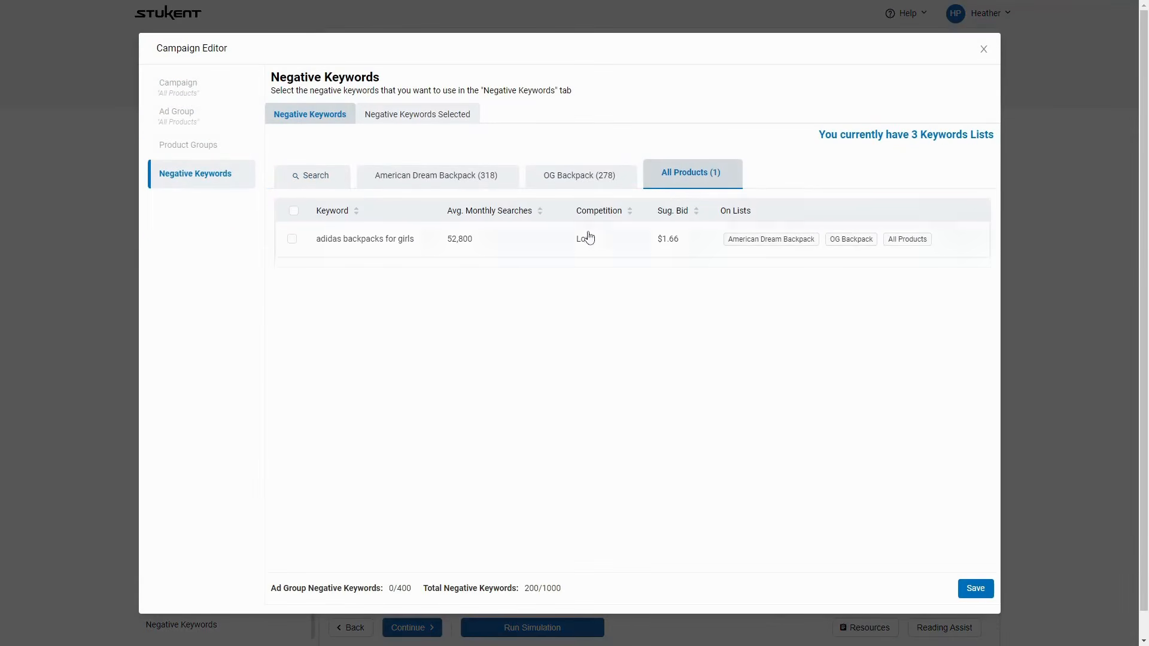
pyautogui.click(983, 50)
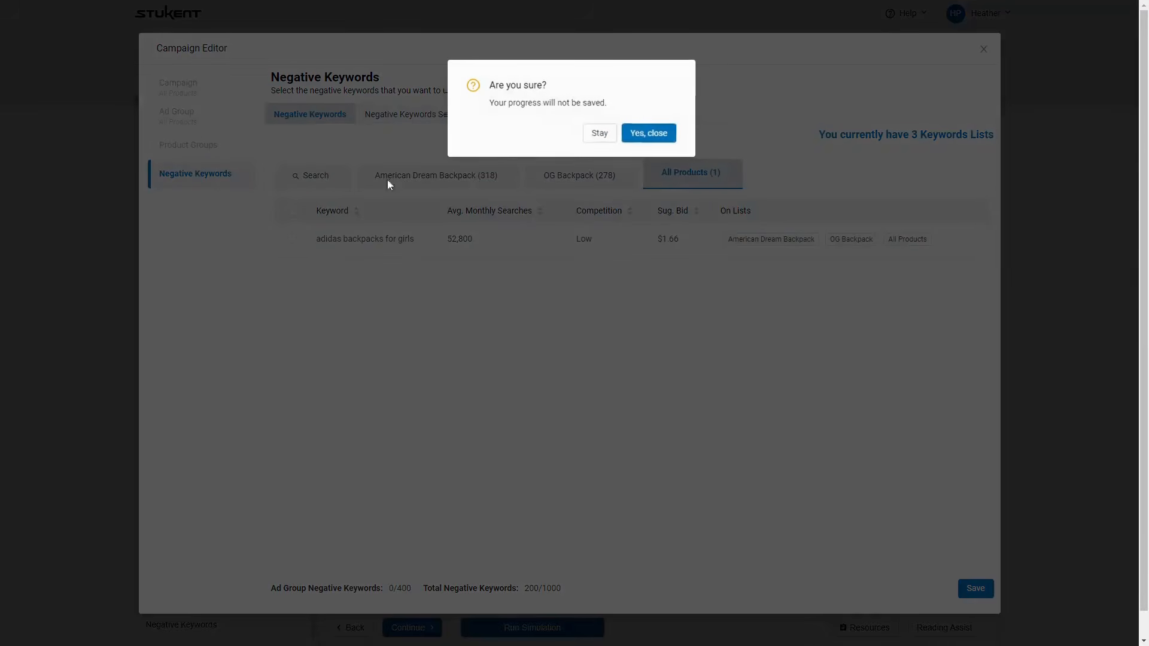
pyautogui.click(650, 135)
# Step: Open the Introduction to Shopping Ads results and compare clicks and conversions for the OG Backpack's first keywords
pyautogui.click(228, 87)
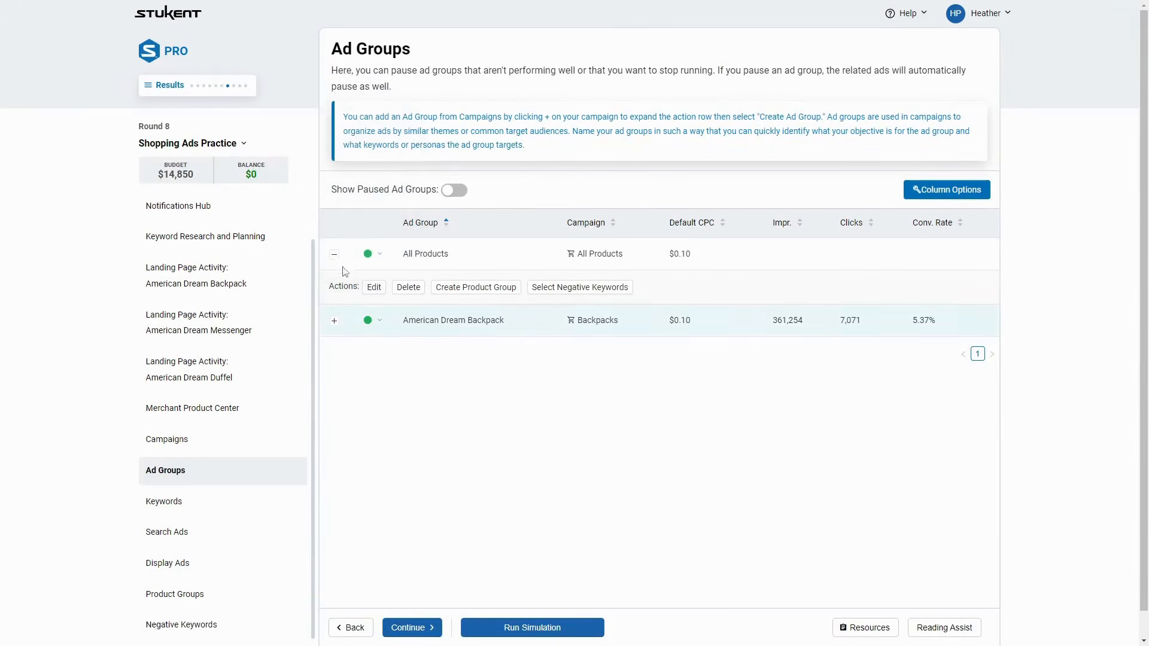
pyautogui.moveTo(241, 88)
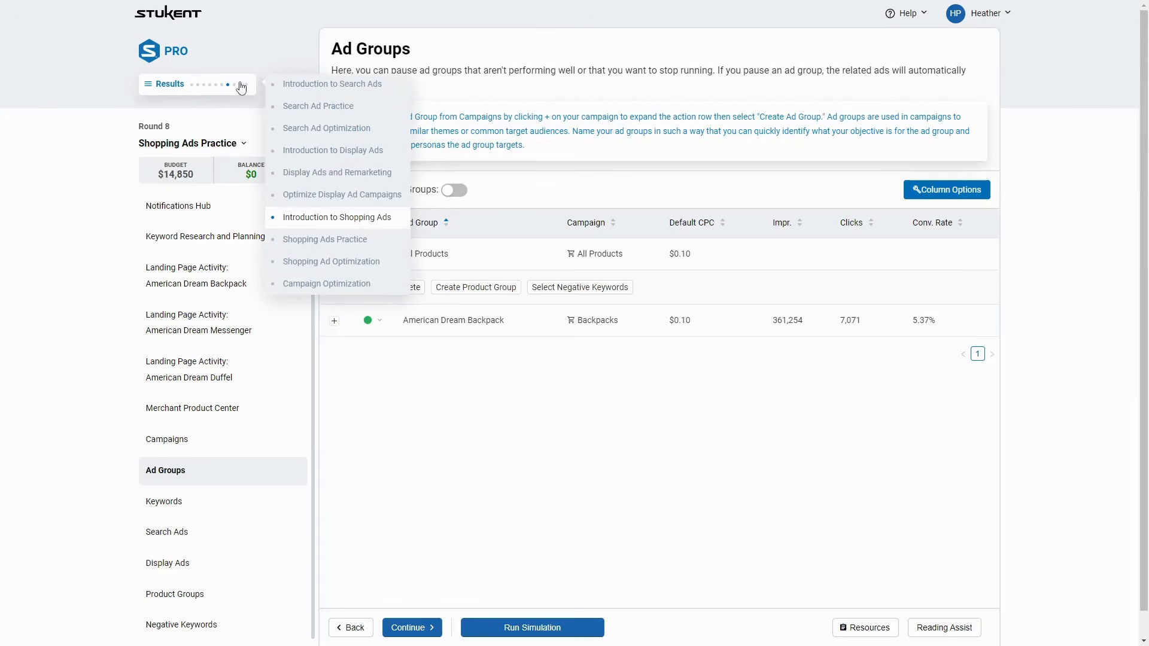
pyautogui.click(320, 227)
pyautogui.scroll(-15, 502, 422)
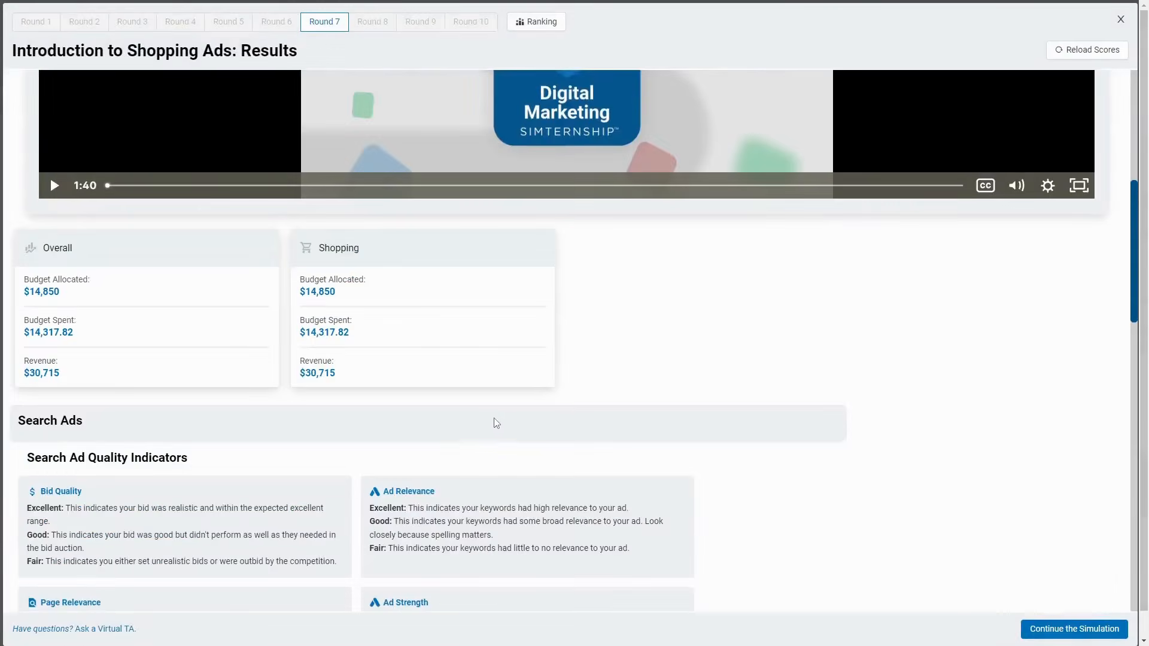
pyautogui.scroll(10, 504, 423)
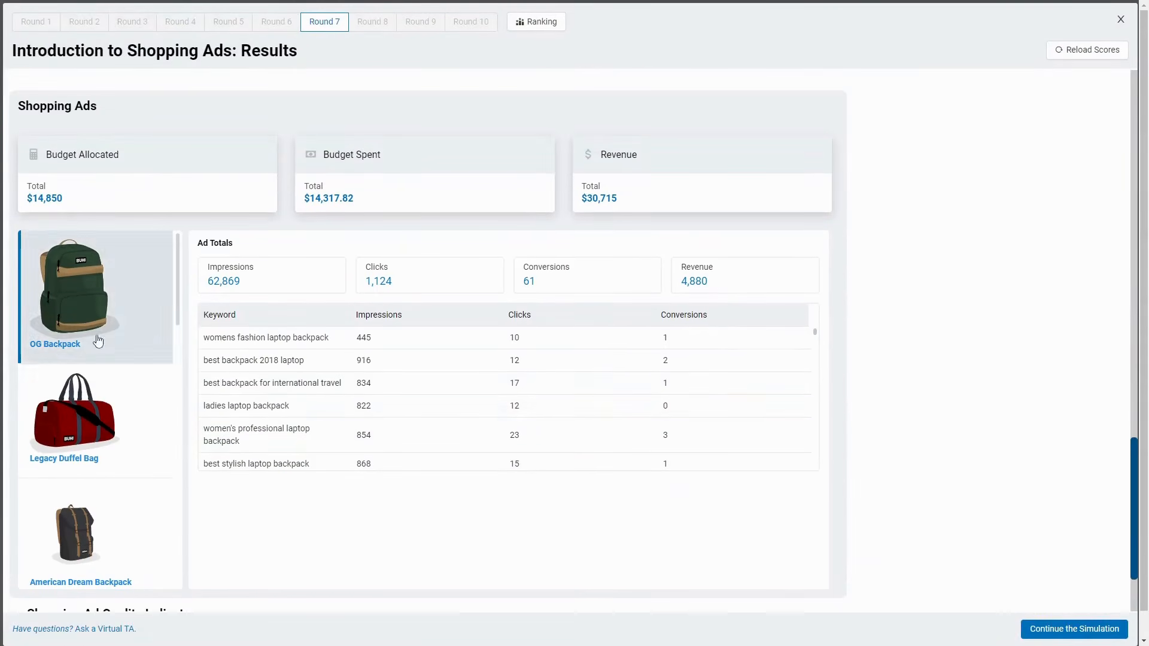
pyautogui.doubleClick(664, 406)
pyautogui.moveTo(562, 412); pyautogui.dragTo(672, 407)
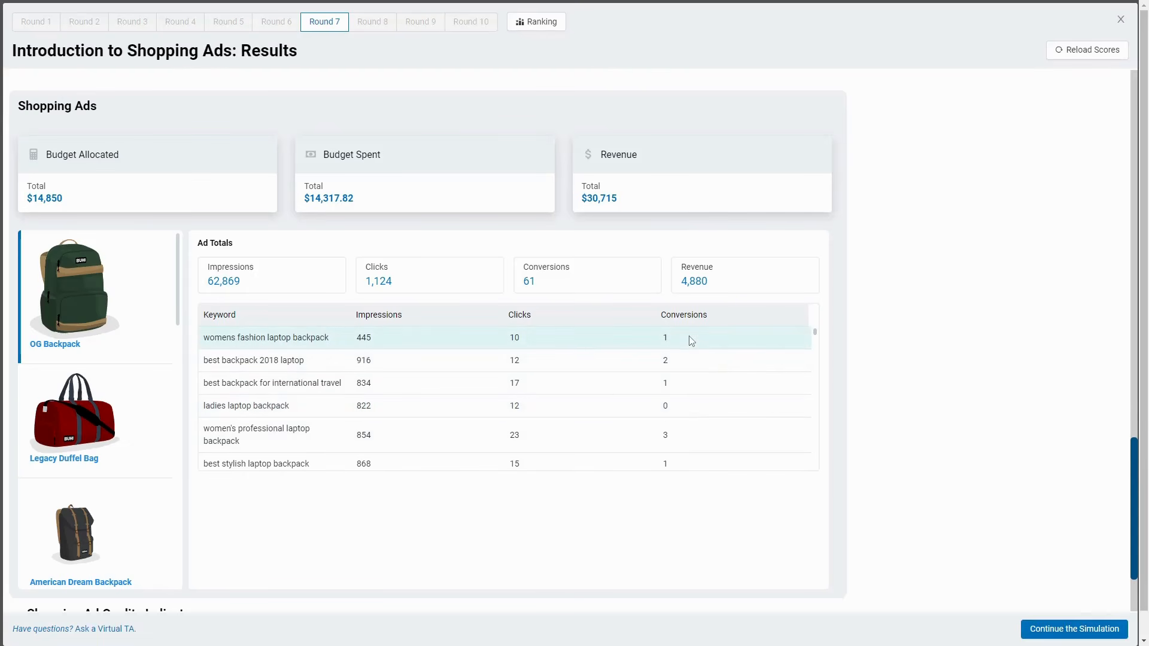
pyautogui.moveTo(506, 338); pyautogui.dragTo(546, 344)
pyautogui.click(545, 357)
# Step: Look through the rest of the OG Backpack keyword results for clicks without conversions, and return to the simulation
pyautogui.scroll(-10, 512, 339)
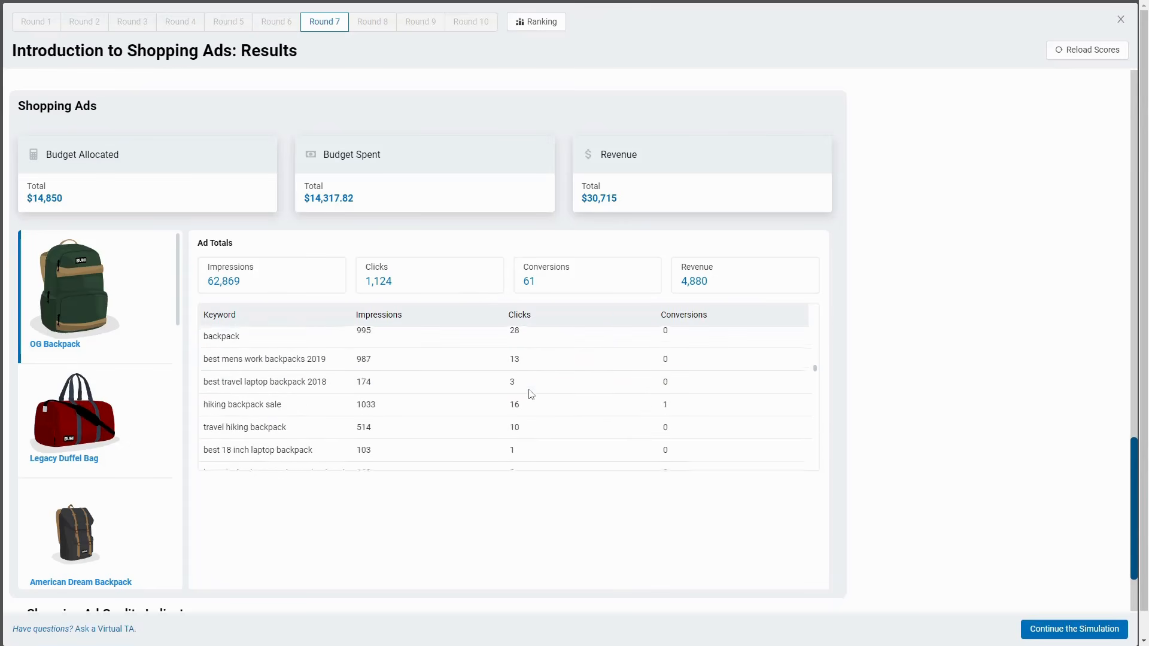
pyautogui.scroll(3, 526, 396)
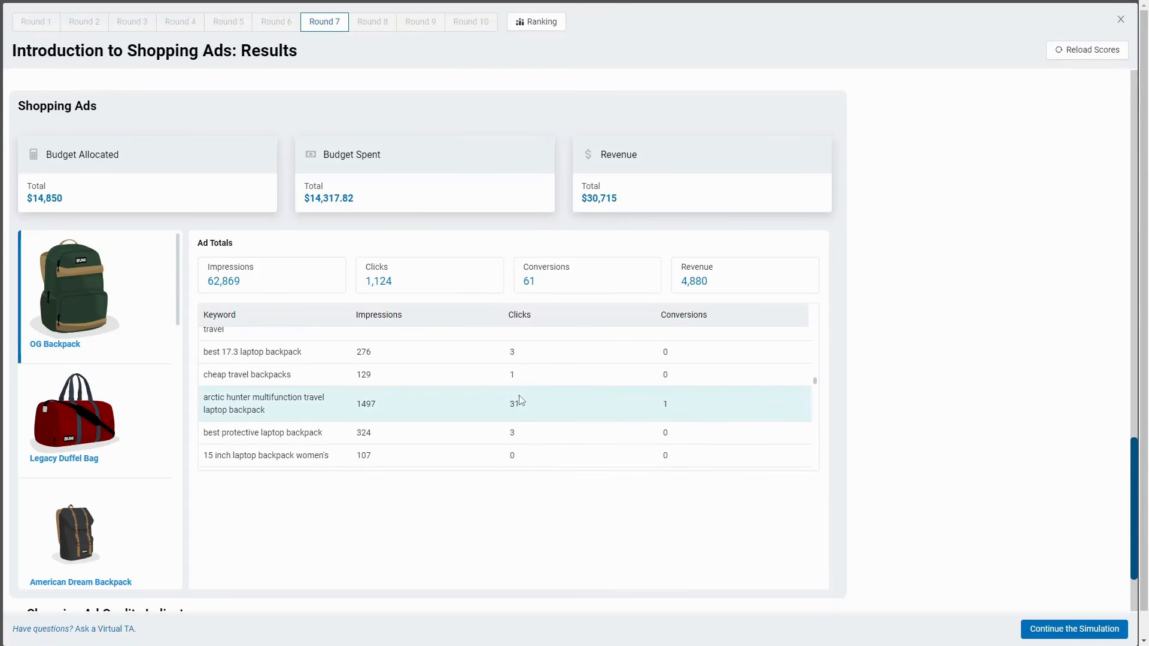
pyautogui.doubleClick(517, 403)
pyautogui.scroll(-5, 538, 412)
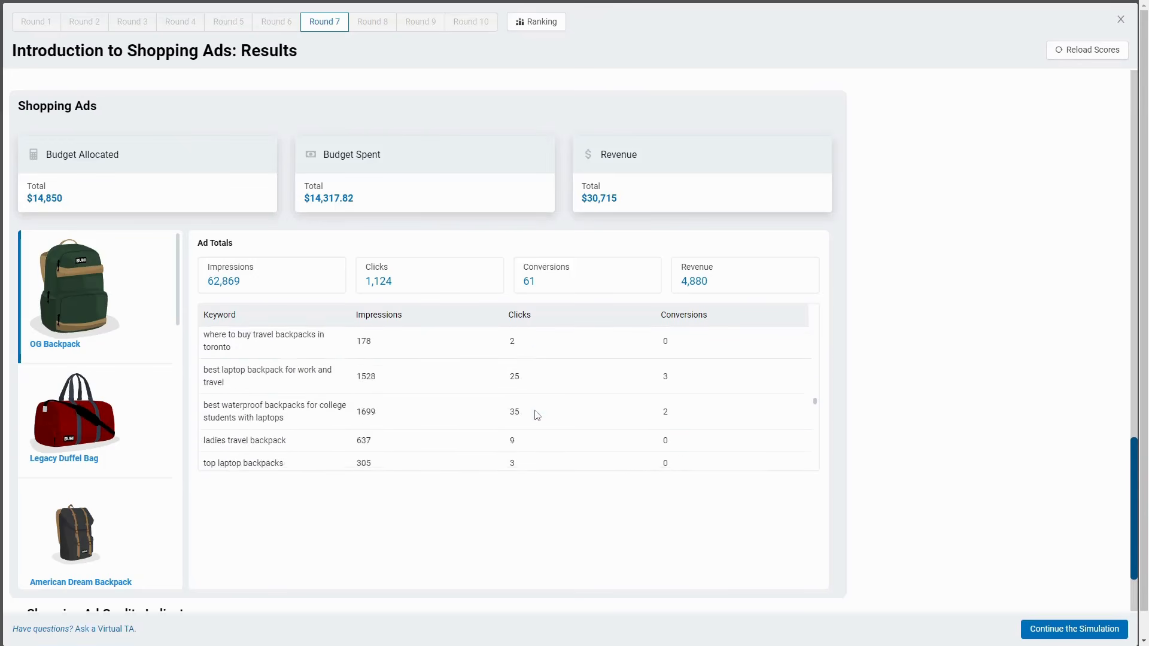
pyautogui.scroll(-10, 536, 415)
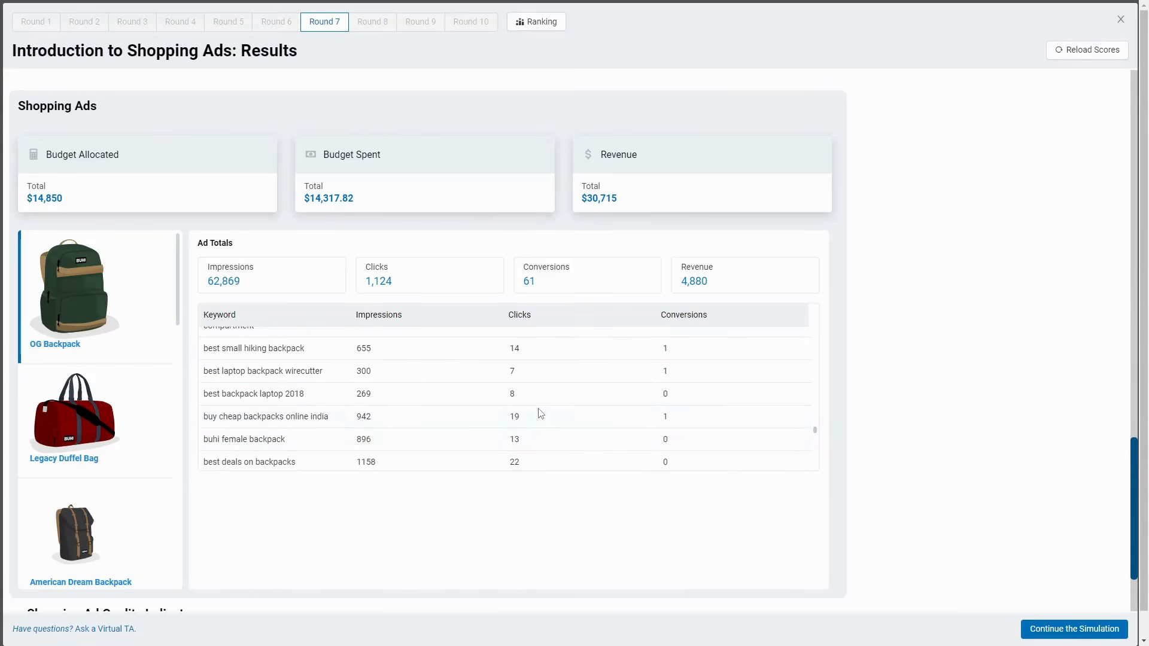
pyautogui.scroll(-2, 569, 434)
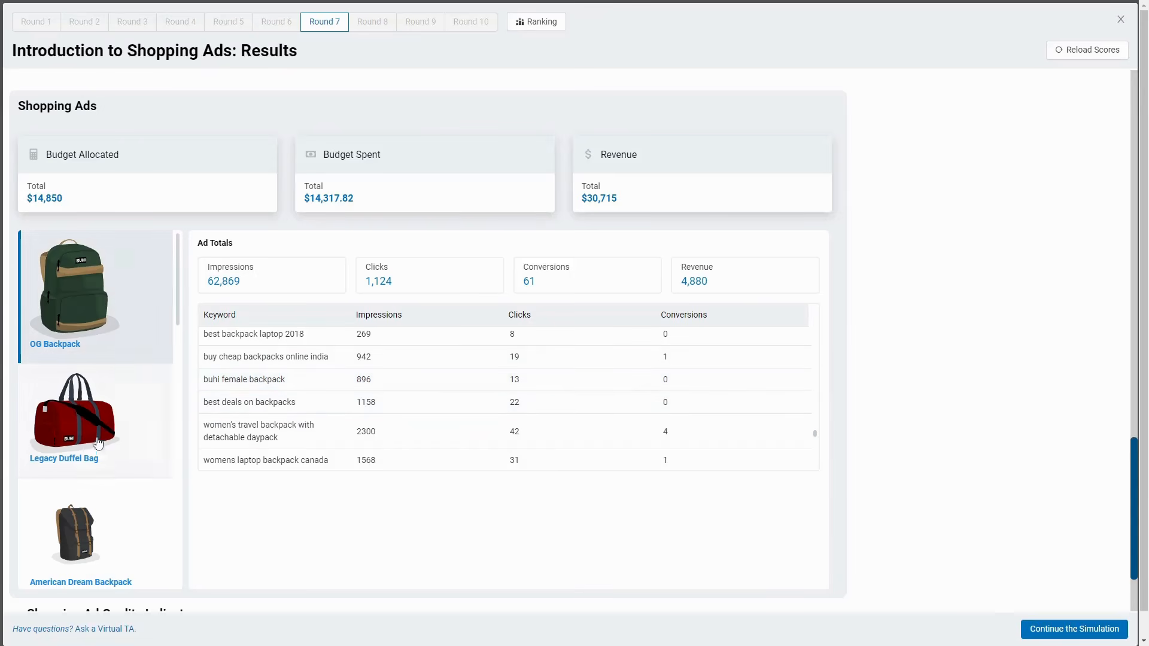
pyautogui.click(1065, 629)
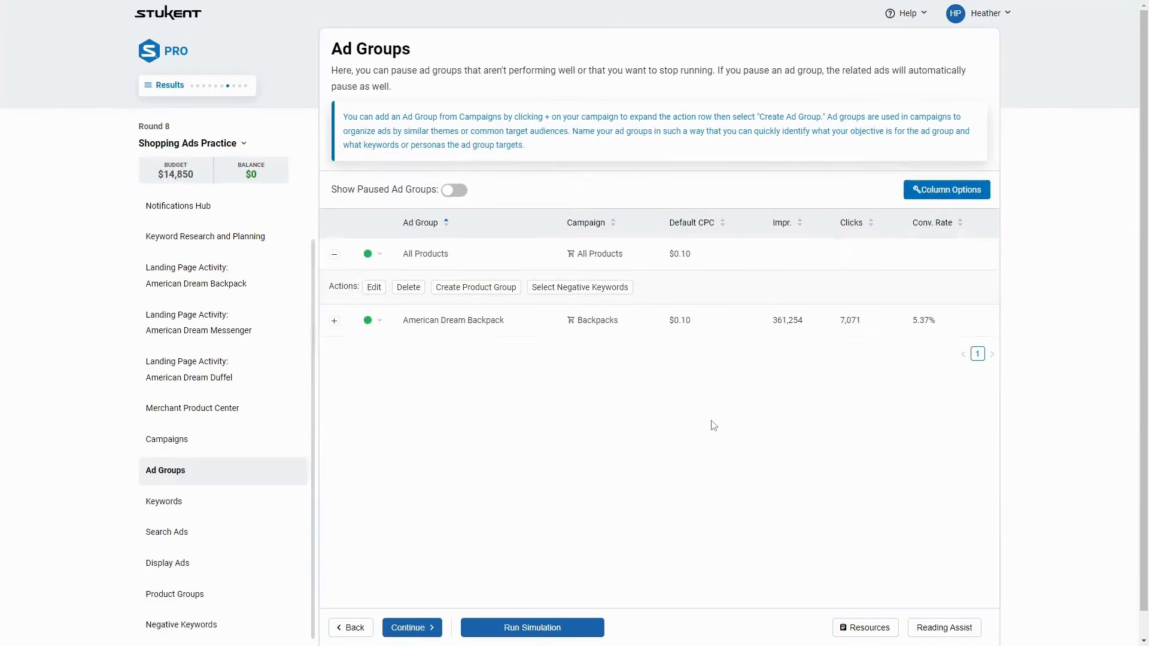
# Step: Open the simulation resources and check the American Dream Backpack's production cost and retail price
pyautogui.click(861, 622)
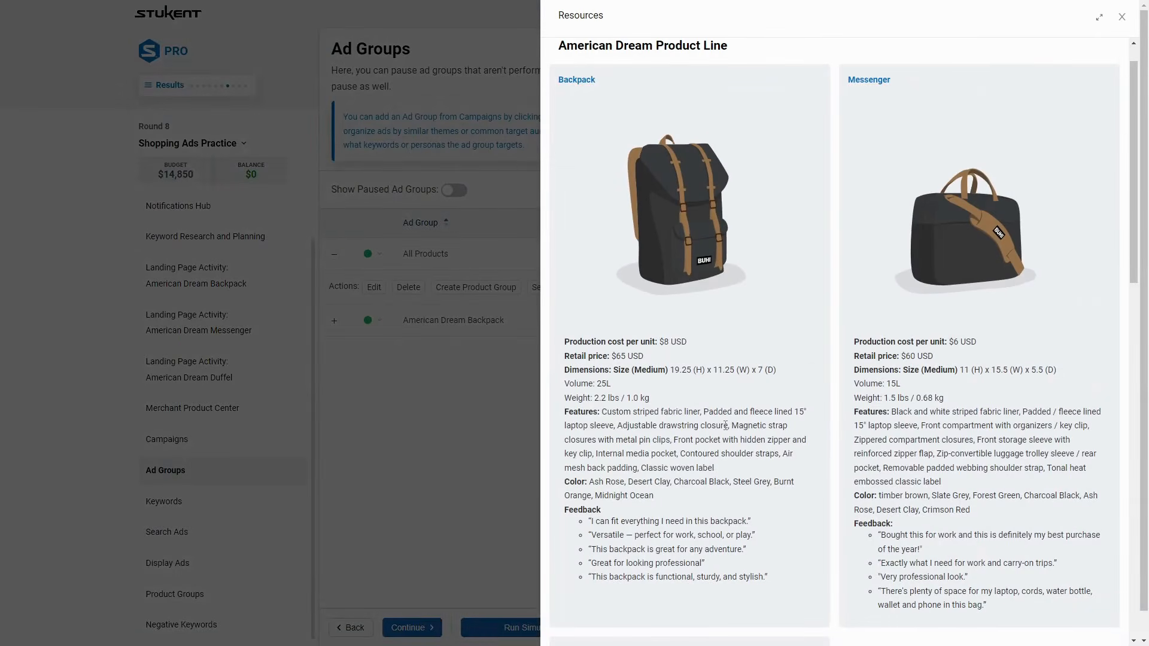
pyautogui.moveTo(617, 48); pyautogui.dragTo(718, 72)
pyautogui.moveTo(570, 380); pyautogui.dragTo(608, 393)
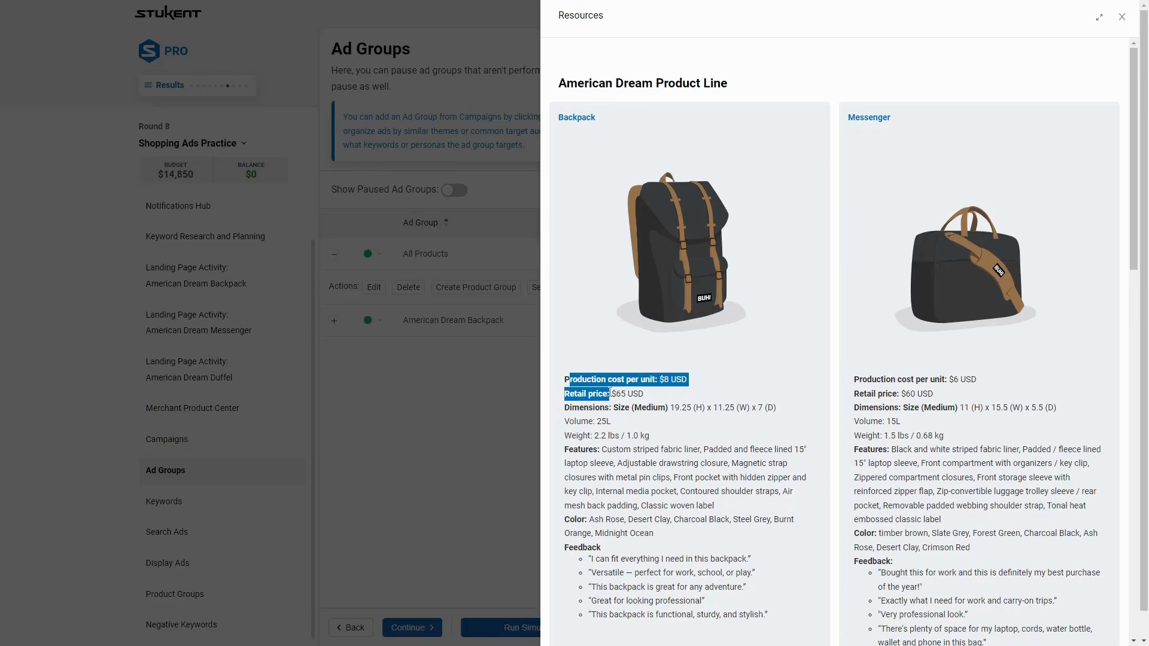
# Step: Review the Legacy product data and the landing pages for the assigned product lines in the resources, and close them
pyautogui.scroll(-12, 913, 421)
pyautogui.scroll(-3, 921, 422)
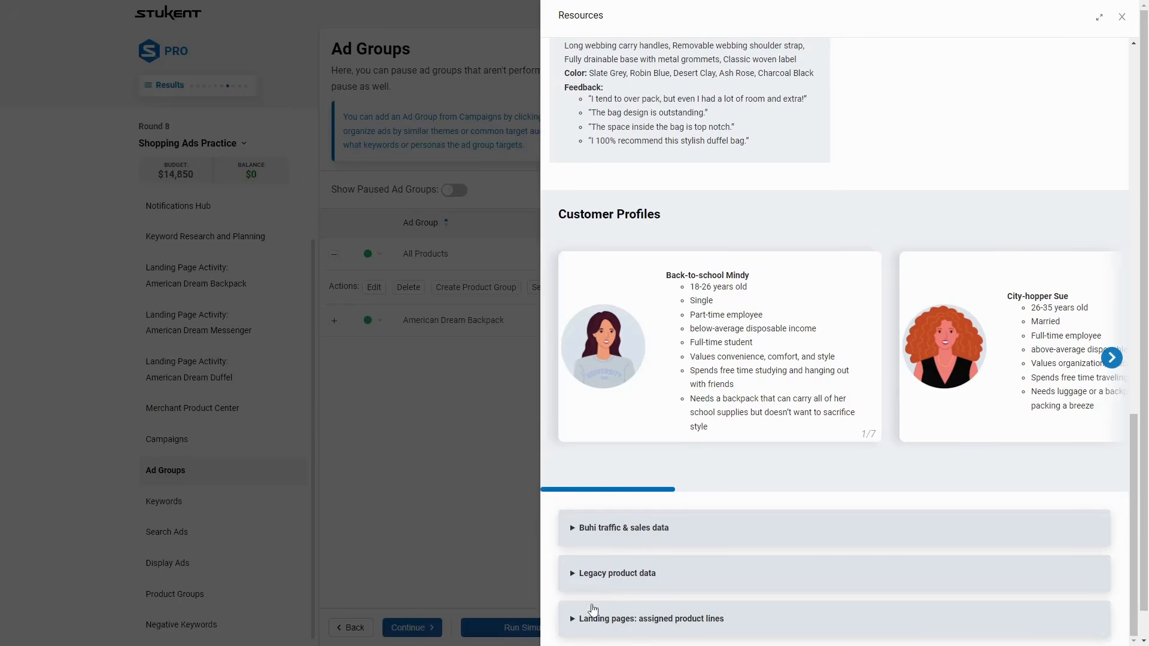
pyautogui.click(598, 575)
pyautogui.scroll(-6, 867, 463)
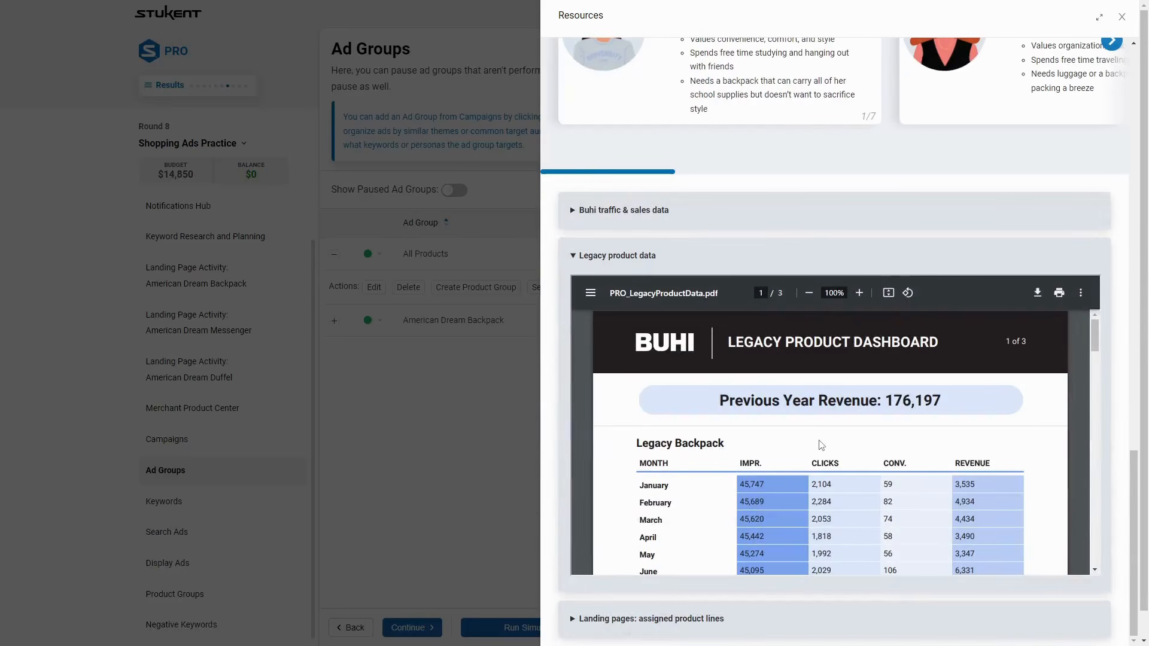
pyautogui.click(640, 619)
pyautogui.scroll(-6, 552, 537)
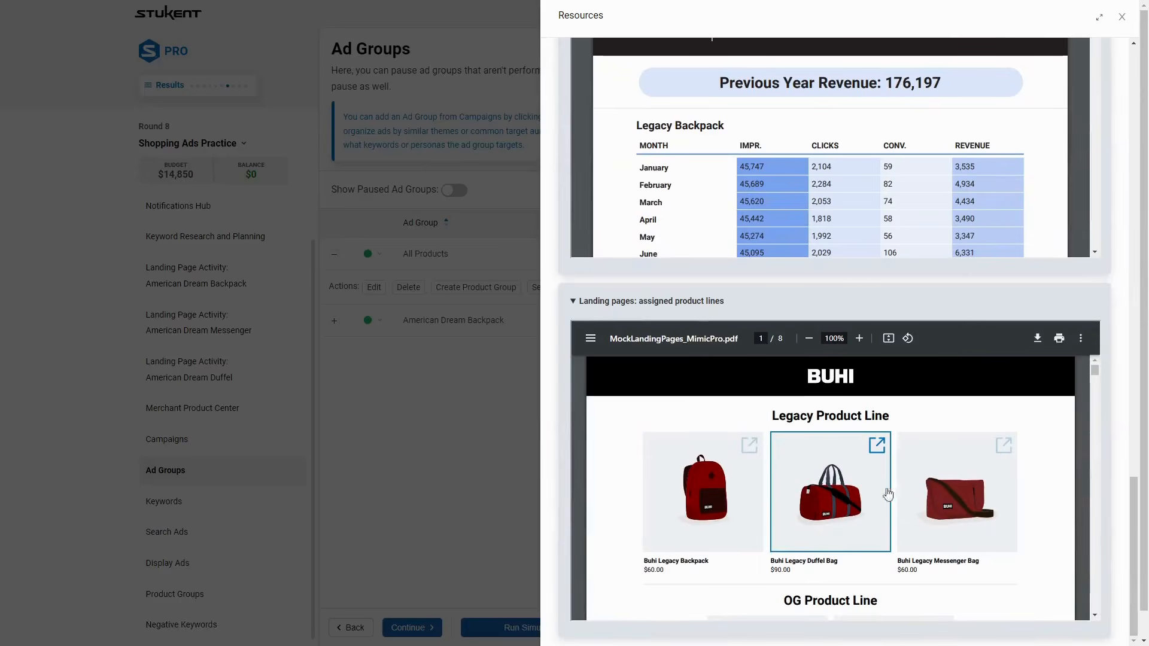
pyautogui.scroll(-10, 876, 494)
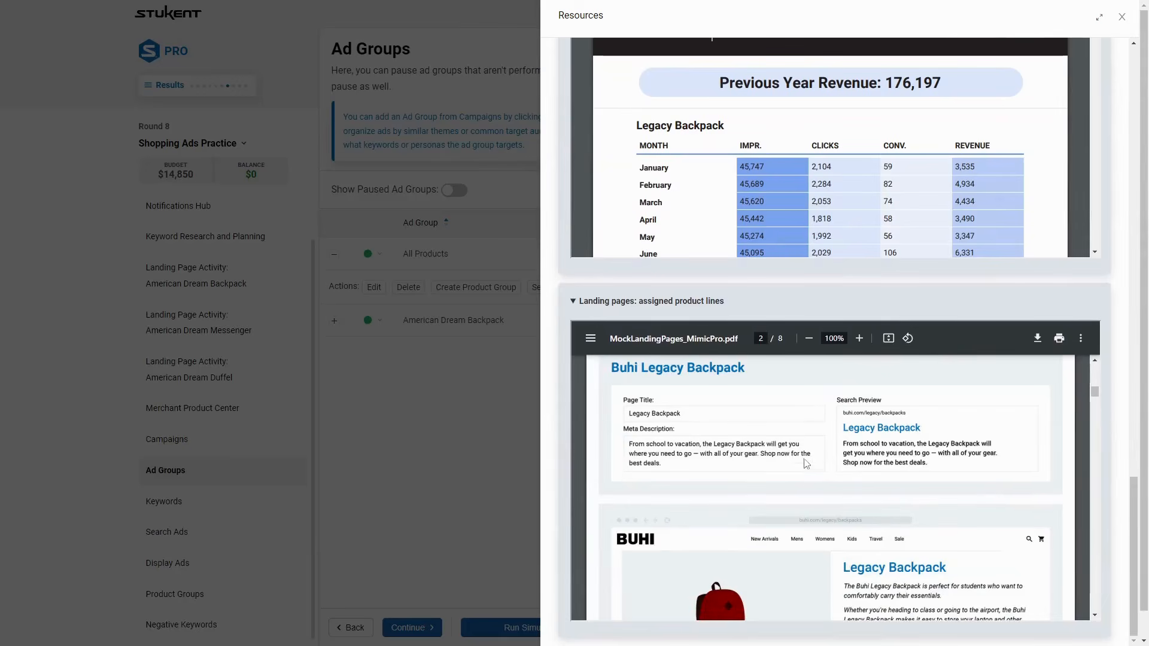
pyautogui.click(446, 418)
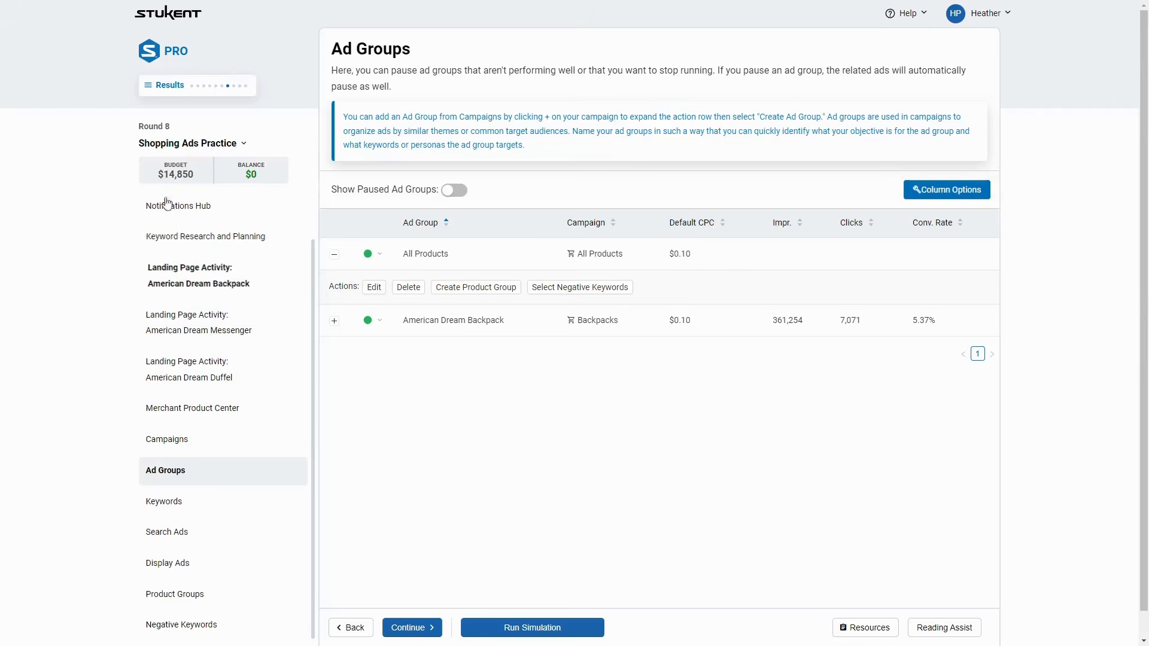
# Step: Reopen the Introduction to Shopping Ads results, check the shopping budget and revenue totals, and close the results
pyautogui.click(169, 85)
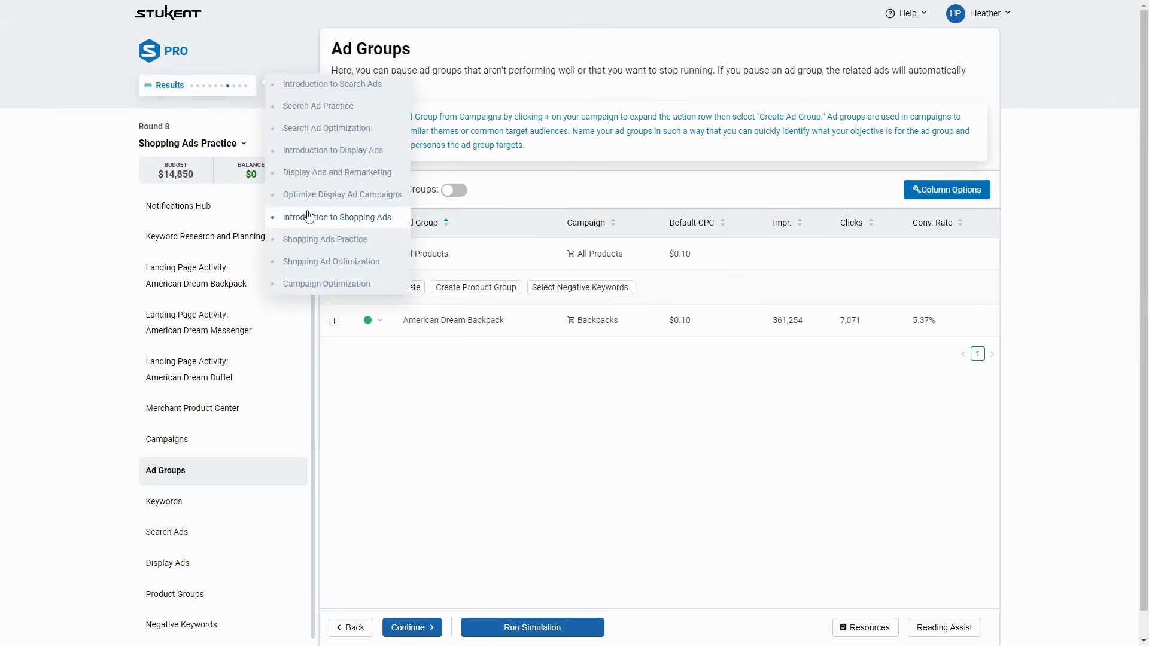
pyautogui.click(269, 285)
pyautogui.scroll(-20, 333, 418)
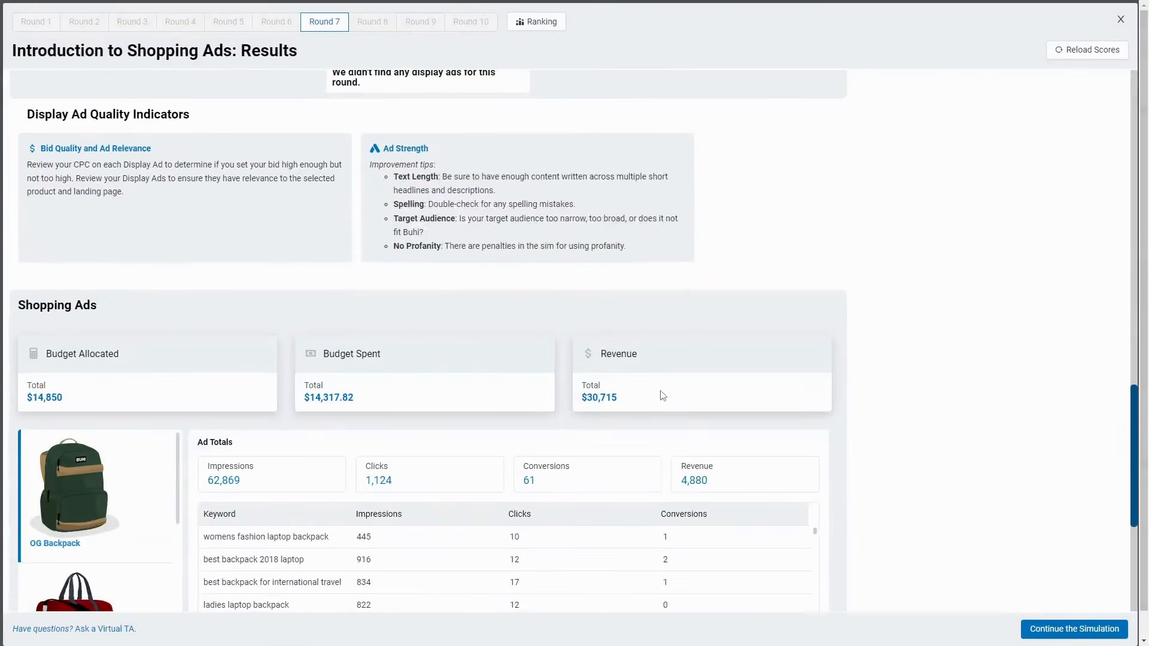
pyautogui.moveTo(35, 206); pyautogui.dragTo(77, 214)
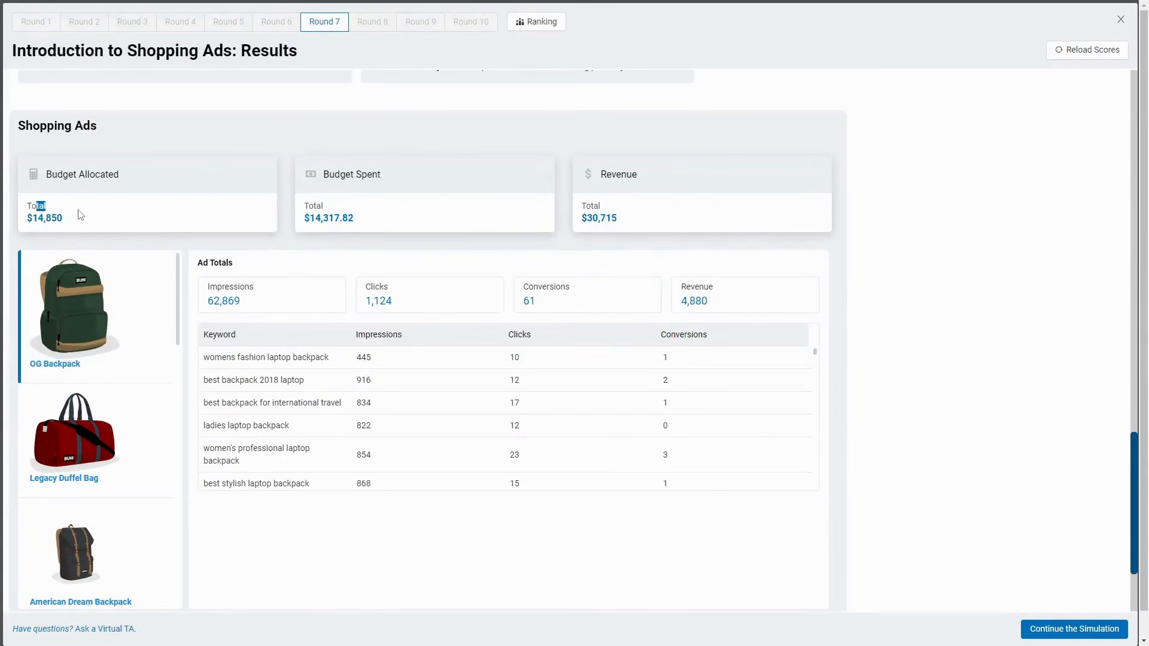
pyautogui.click(1120, 19)
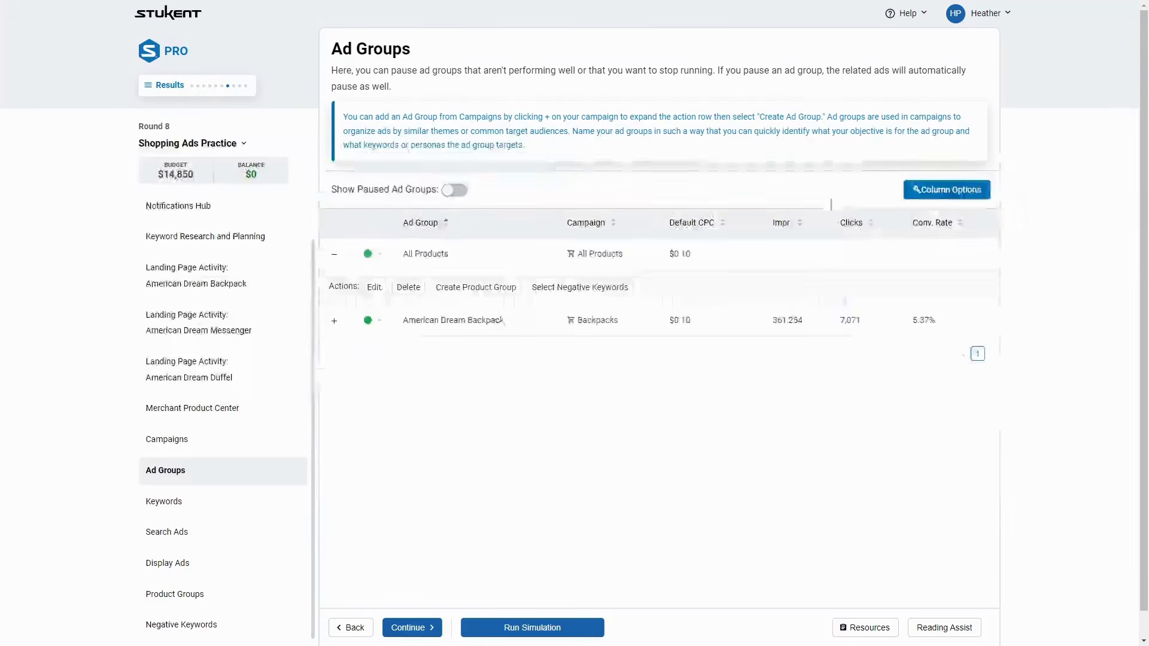
# Step: Open Product Groups and compare the maximum CPC bids of the listed product groups
pyautogui.scroll(-1, 197, 486)
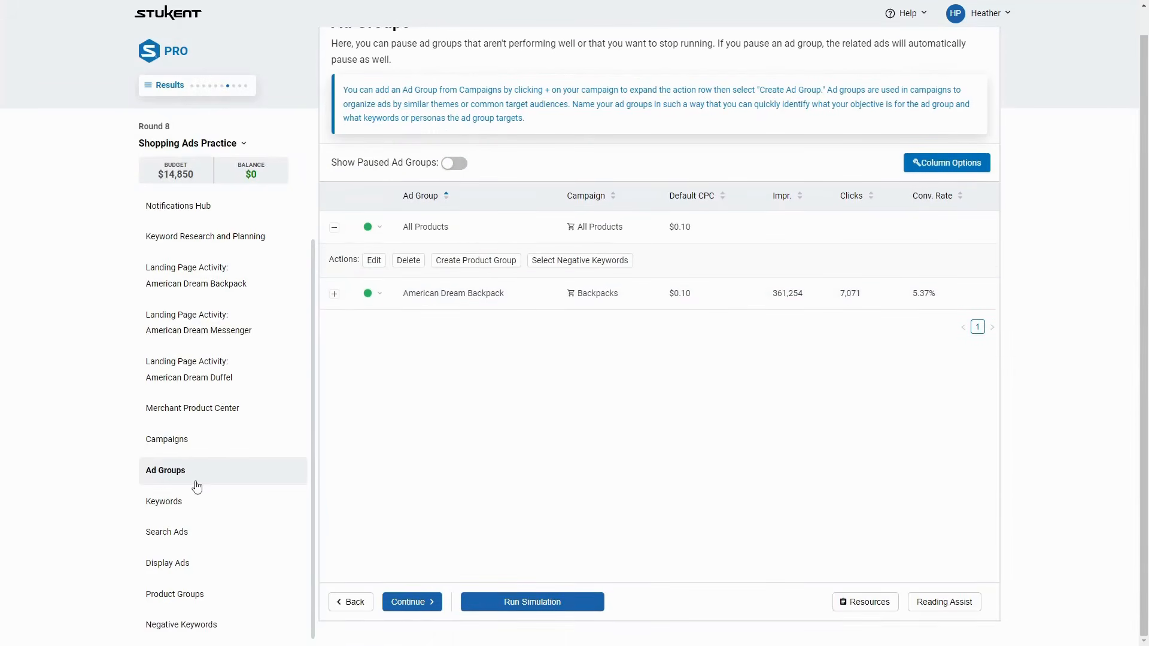
pyautogui.click(191, 602)
pyautogui.moveTo(607, 286); pyautogui.dragTo(608, 469)
pyautogui.click(608, 469)
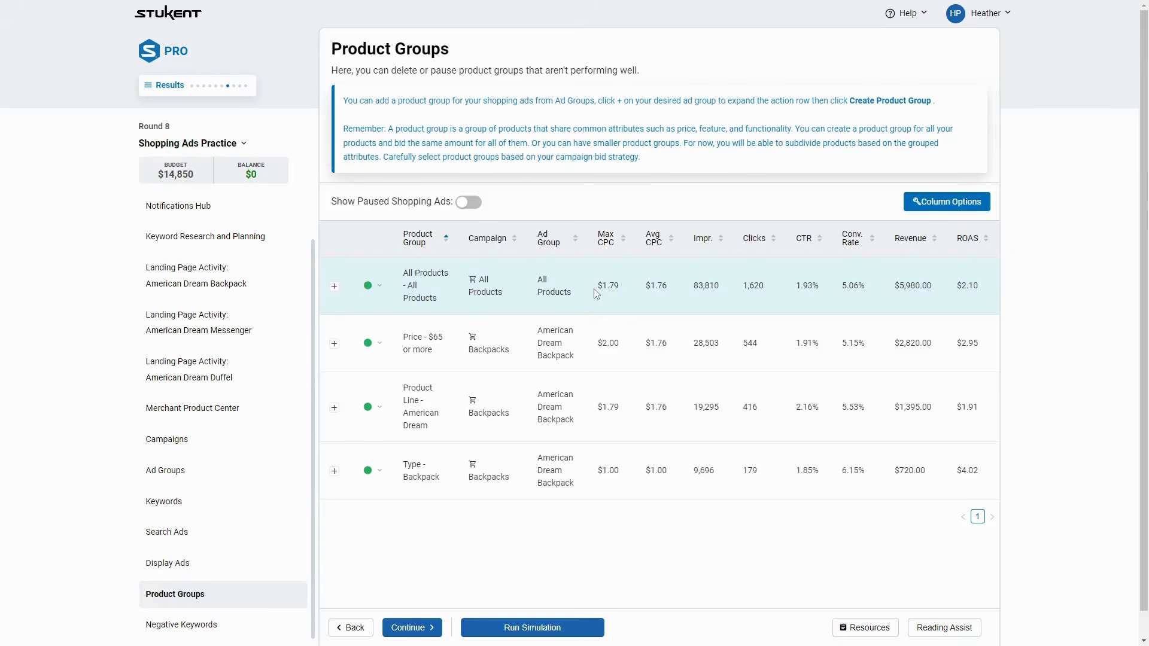
pyautogui.click(334, 286)
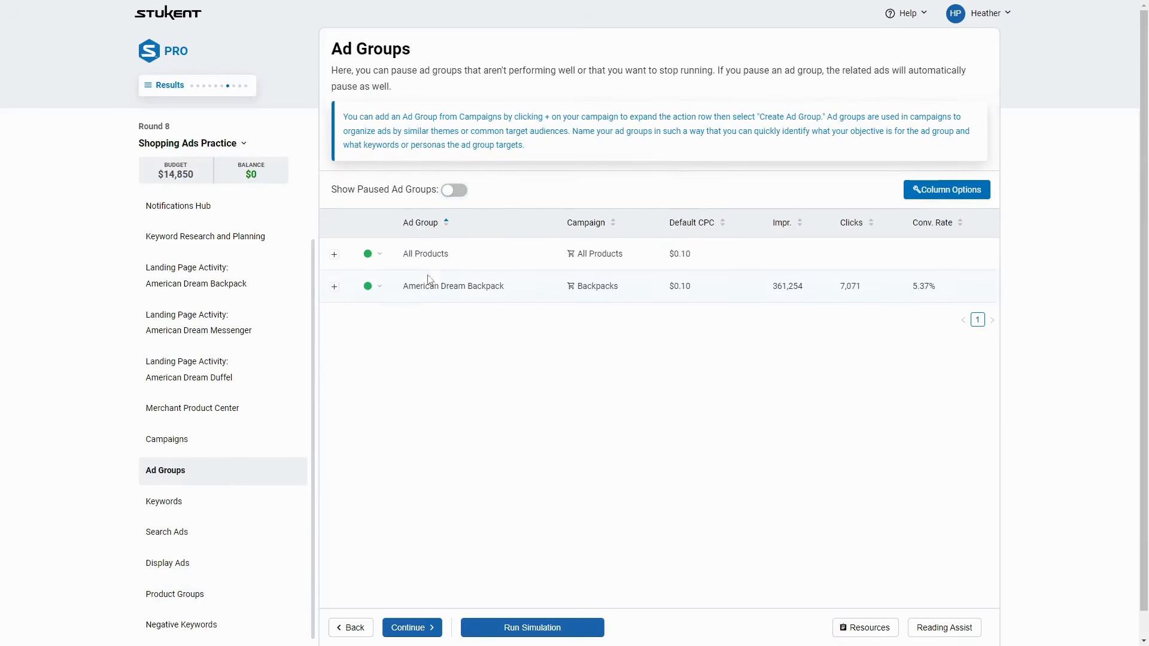
pyautogui.click(334, 287)
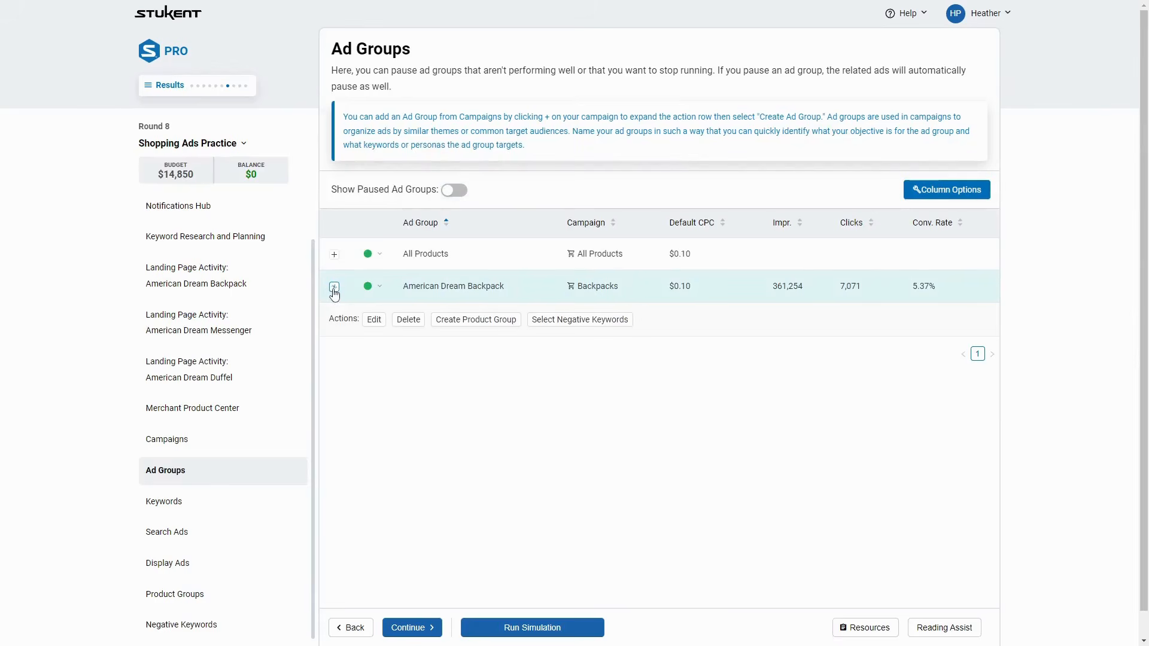
pyautogui.click(474, 322)
pyautogui.click(441, 189)
pyautogui.click(425, 228)
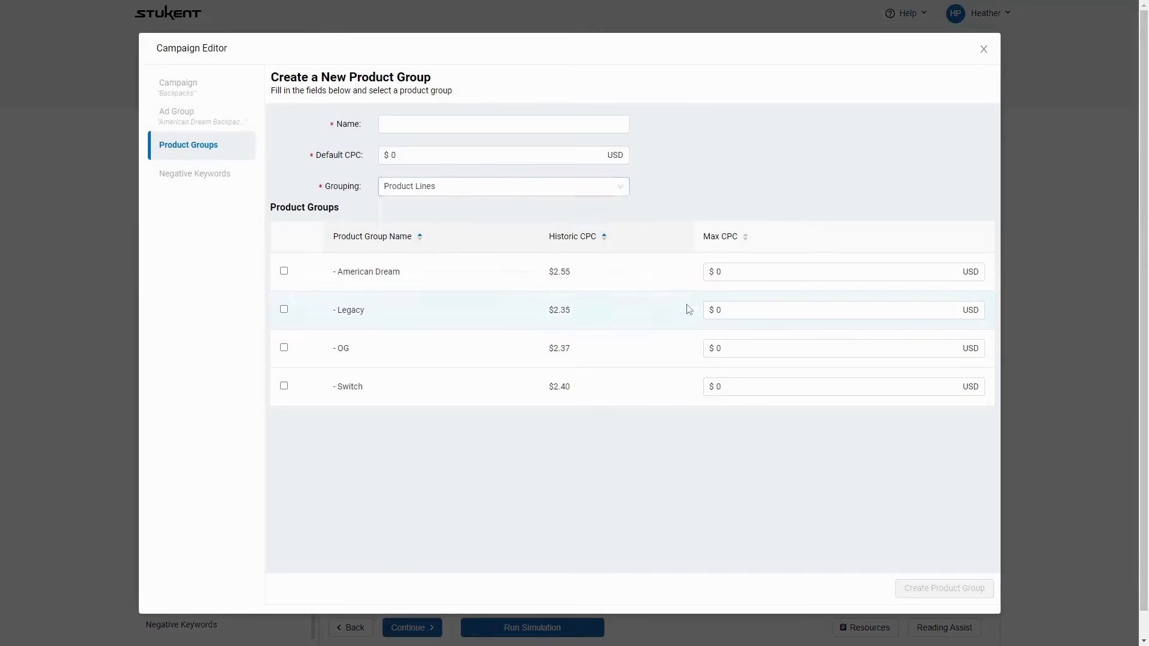
pyautogui.click(283, 271)
pyautogui.doubleClick(718, 271)
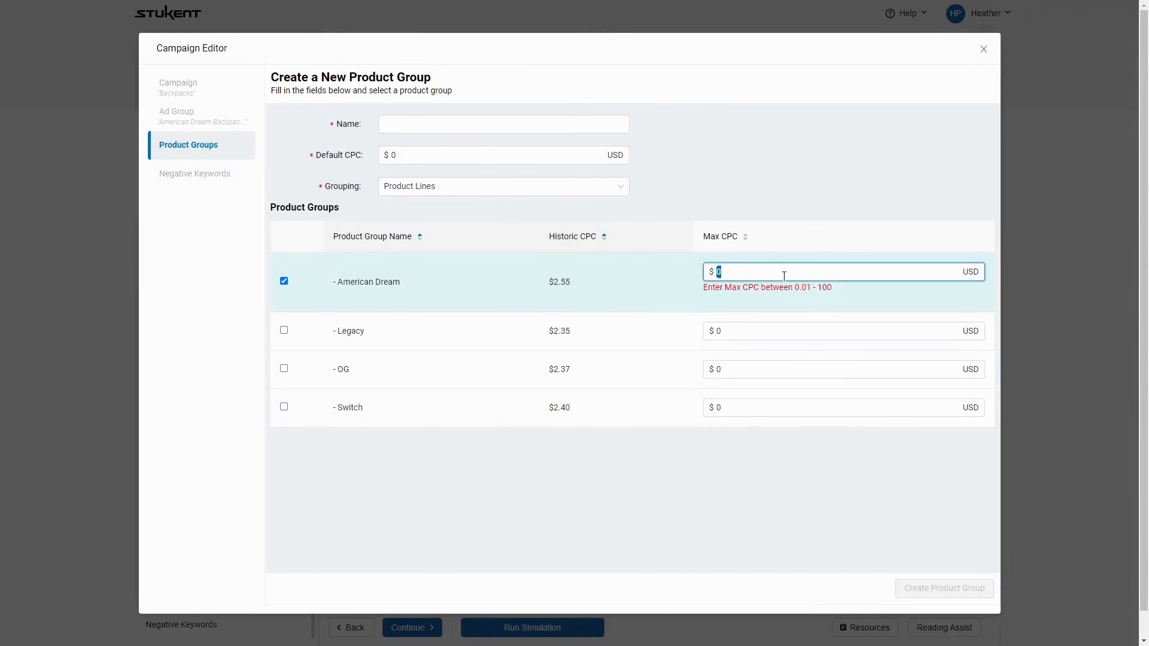
pyautogui.click(983, 49)
pyautogui.click(642, 132)
pyautogui.click(175, 600)
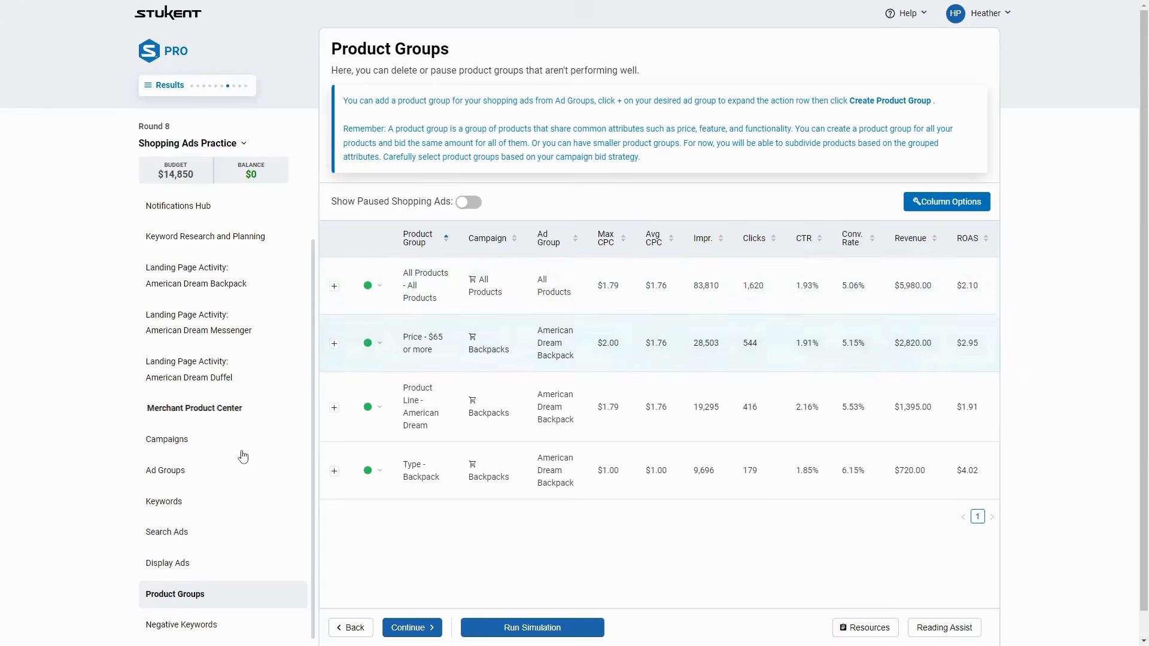
# Step: Set the default CPC of the All Products ad group to $1 and save the ad group
pyautogui.click(183, 474)
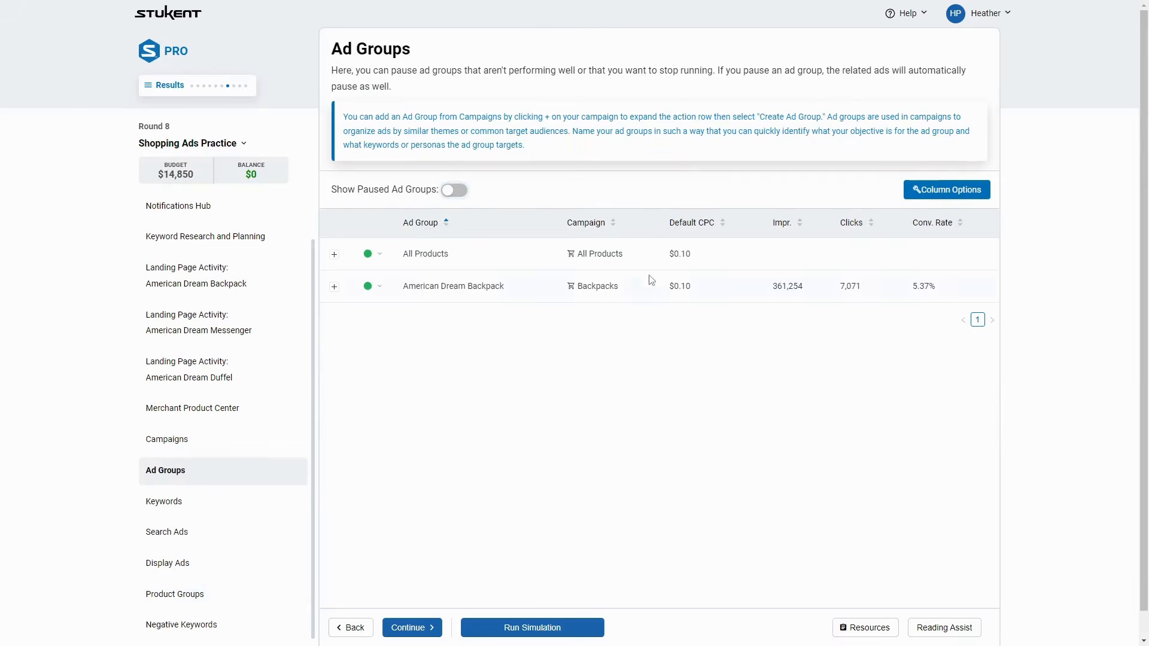
pyautogui.click(334, 254)
pyautogui.click(375, 287)
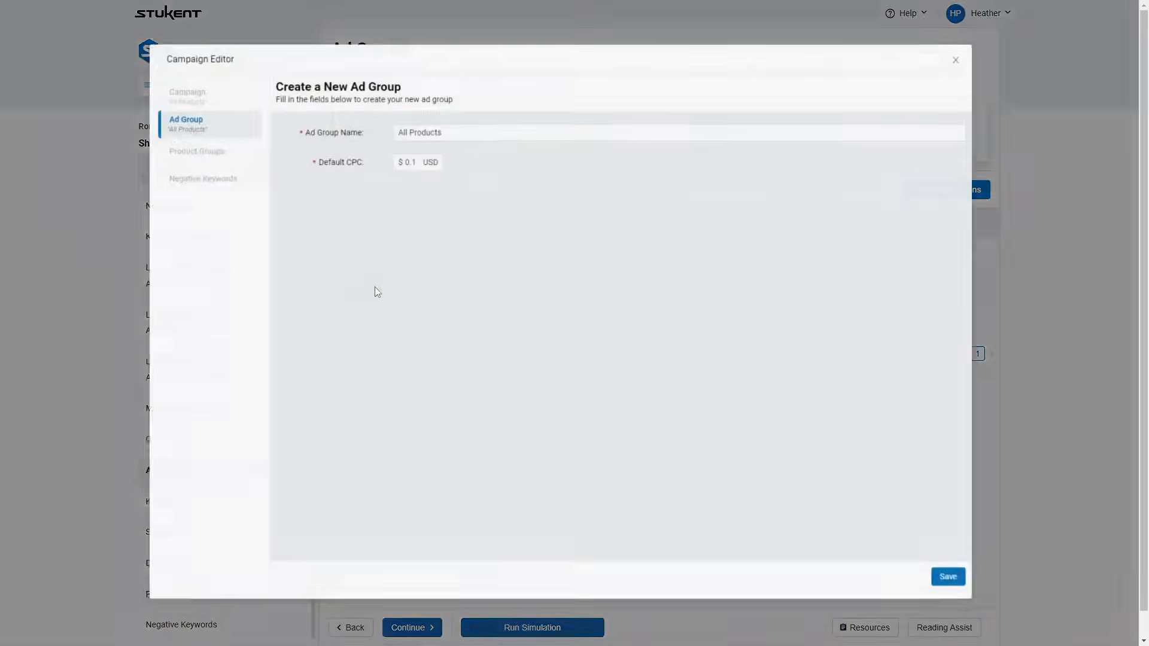
pyautogui.doubleClick(410, 156)
pyautogui.write('1')
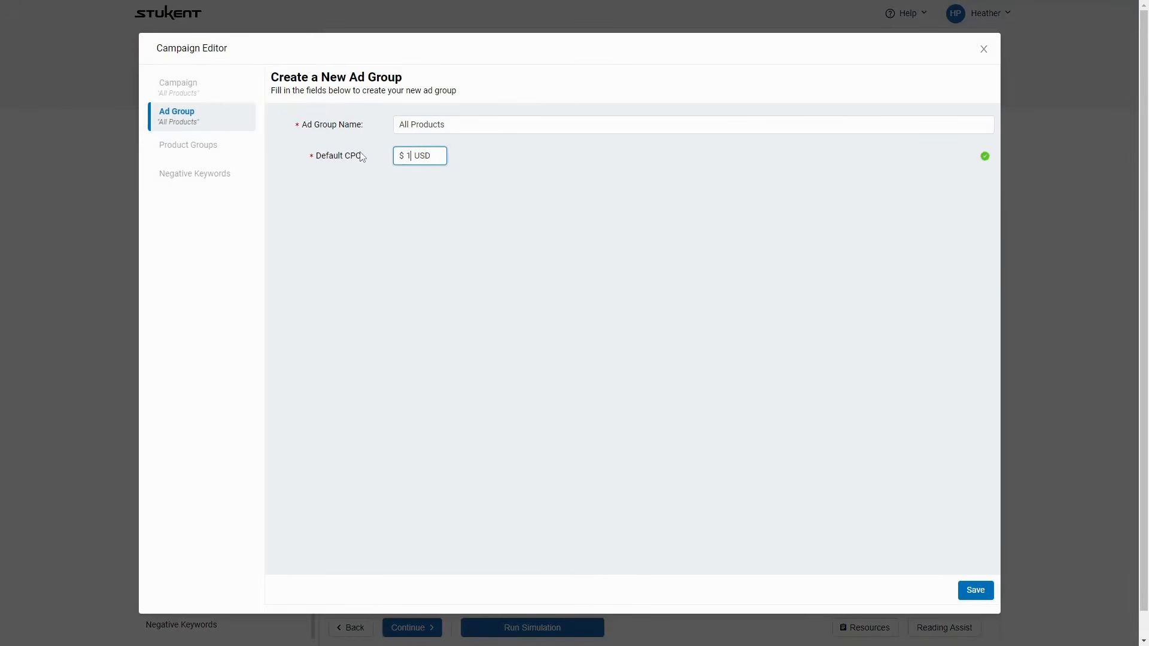
pyautogui.press('BackSpace')
pyautogui.write('.1')
pyautogui.press('BackSpace')
pyautogui.press('BackSpace')
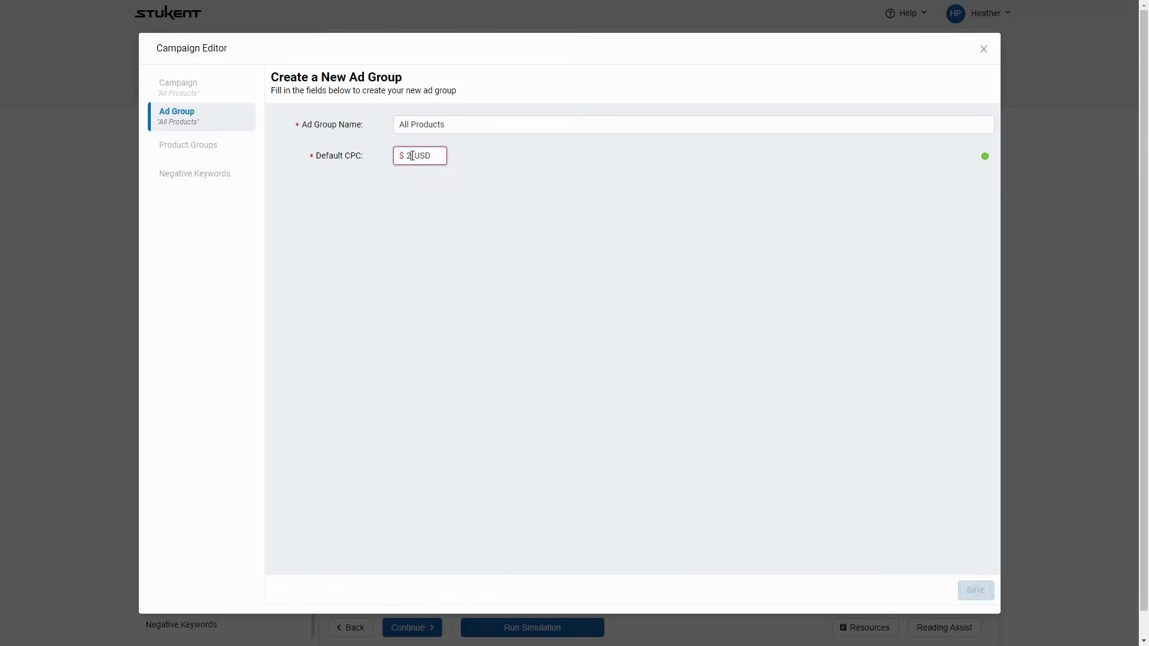
pyautogui.write('1')
pyautogui.click(976, 590)
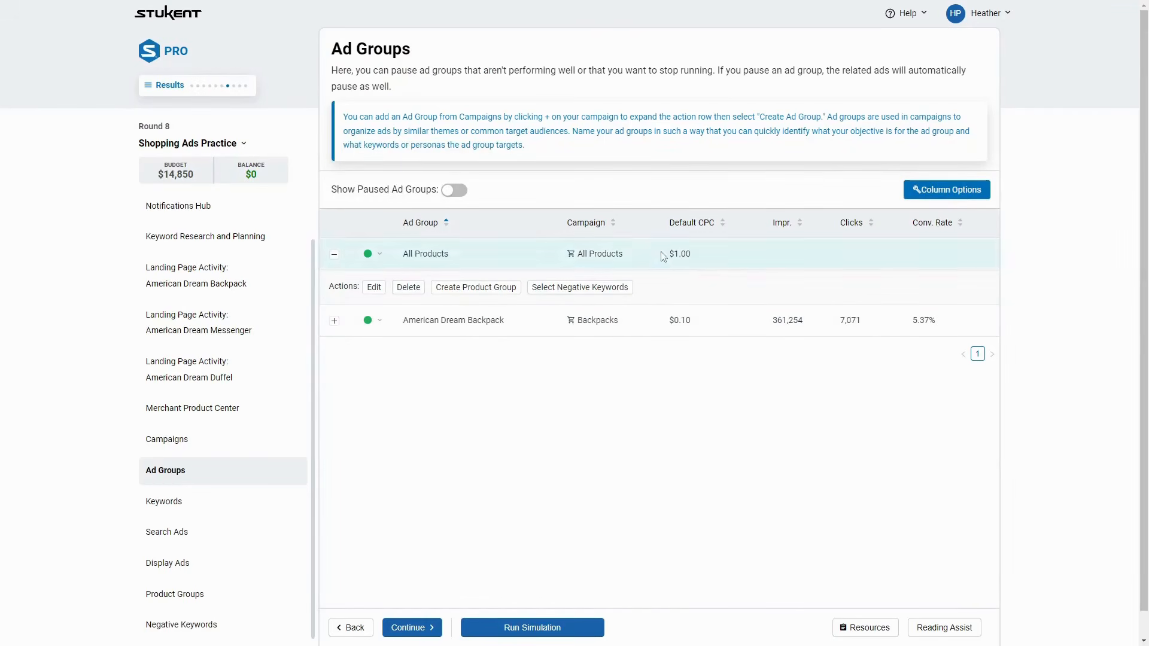
# Step: Review the American Dream Backpack ad group's default CPC, check the Campaigns list, and return to the All Products ad group
pyautogui.doubleClick(672, 326)
pyautogui.click(675, 330)
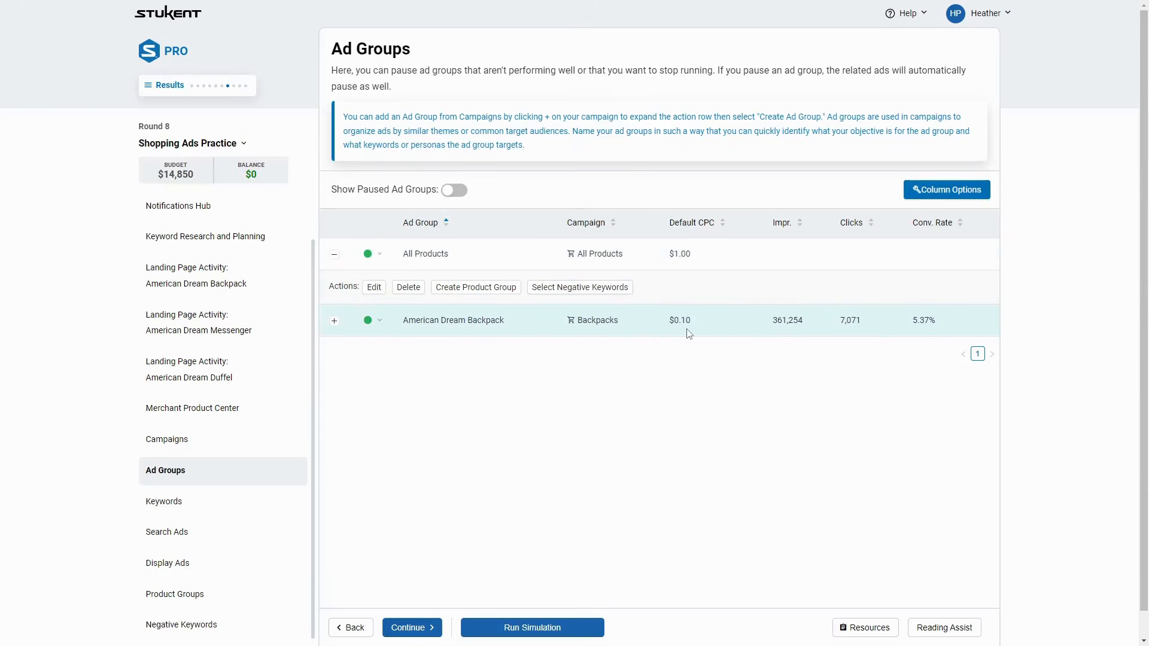
pyautogui.moveTo(669, 327); pyautogui.dragTo(748, 331)
pyautogui.click(684, 326)
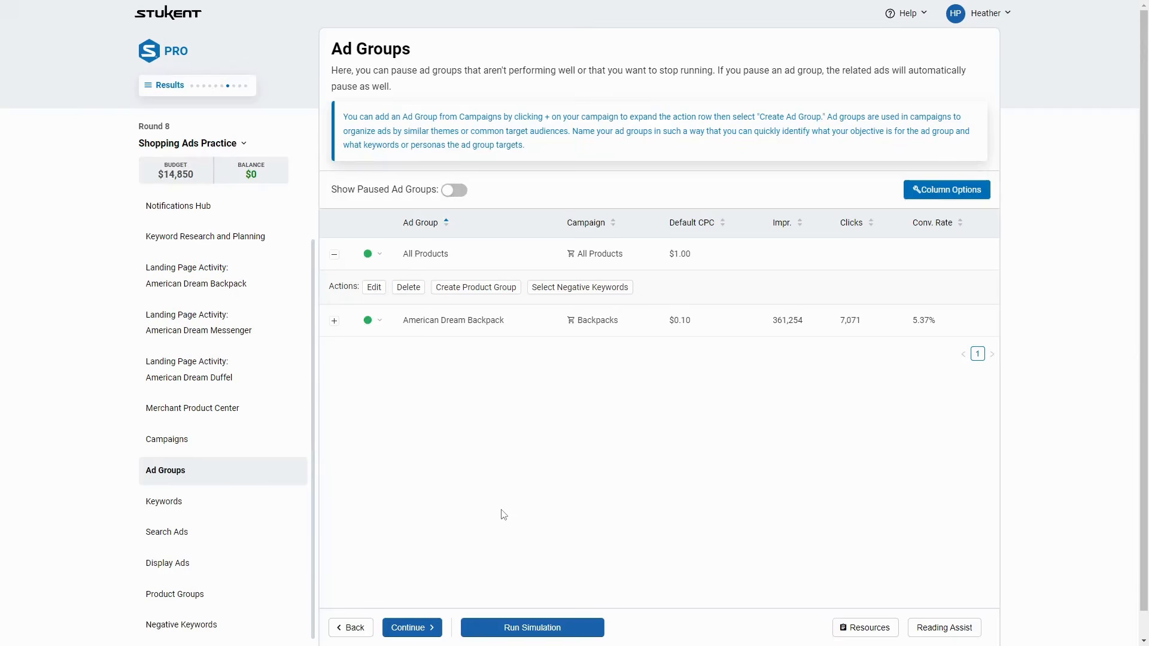
pyautogui.click(203, 442)
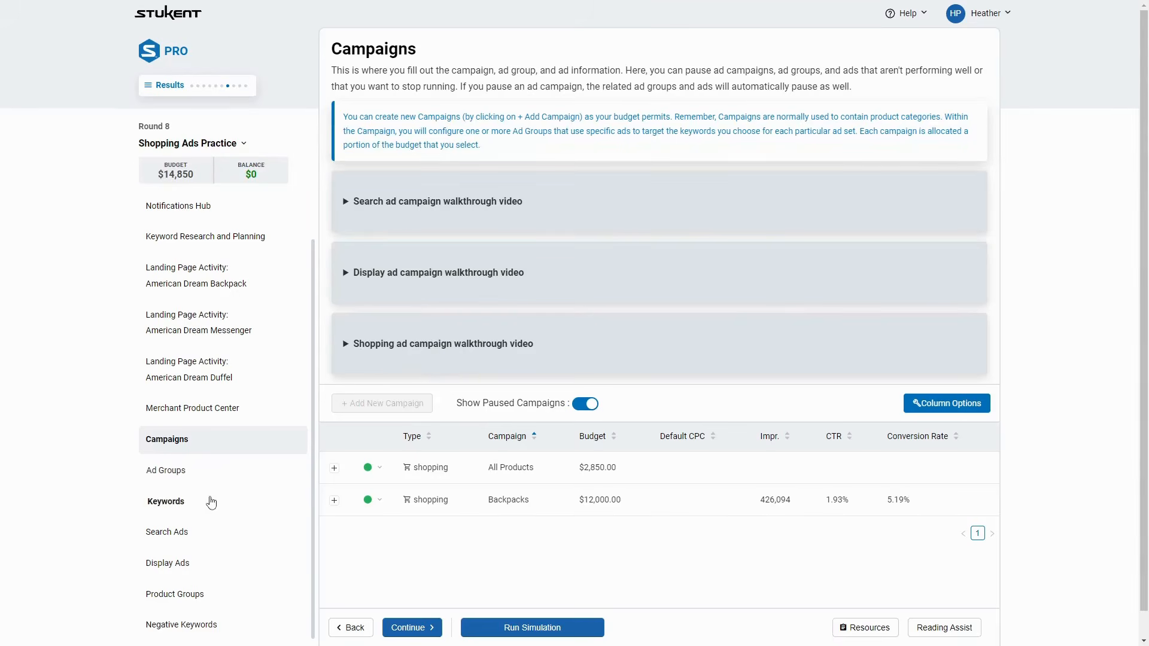
pyautogui.click(201, 474)
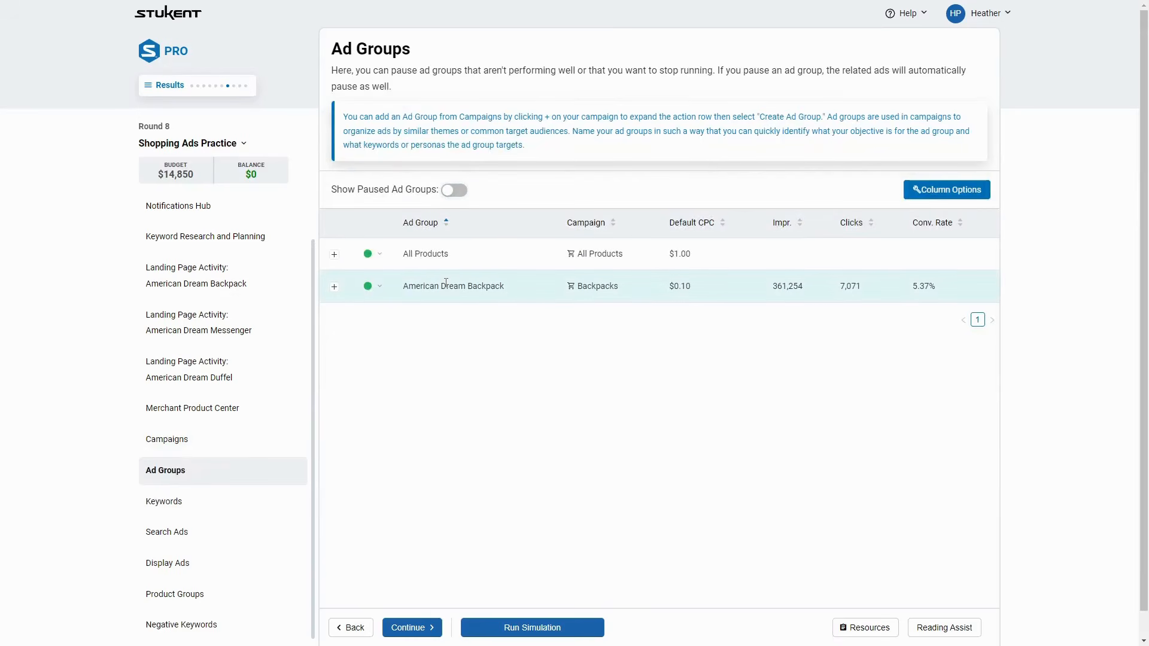
pyautogui.moveTo(409, 254); pyautogui.dragTo(484, 264)
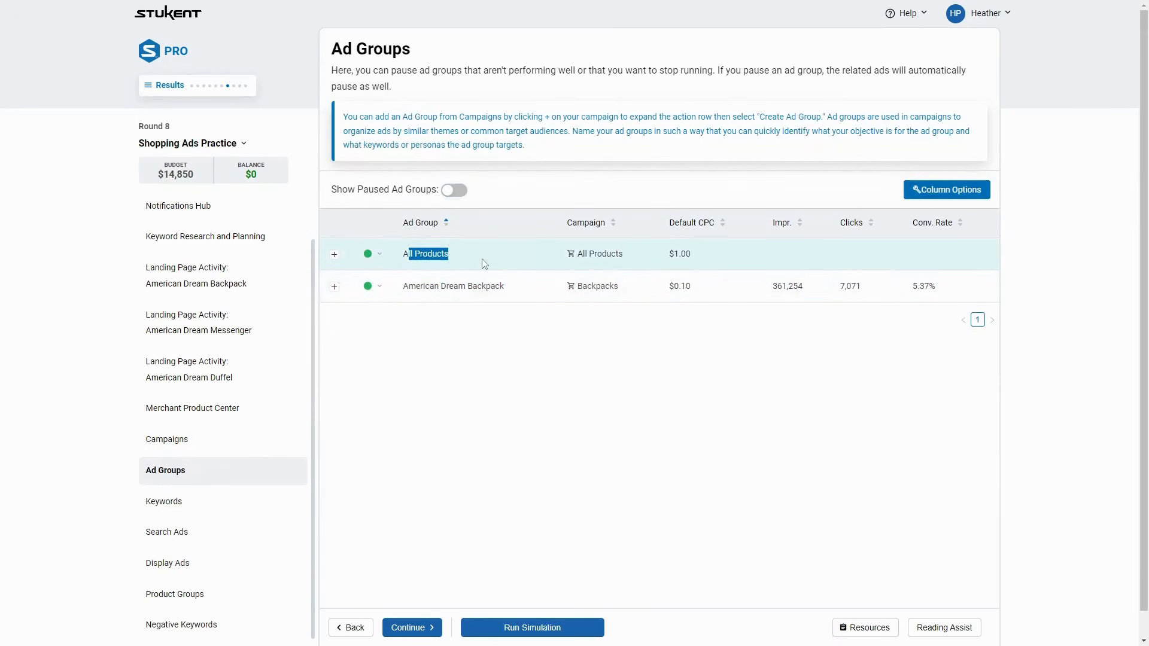